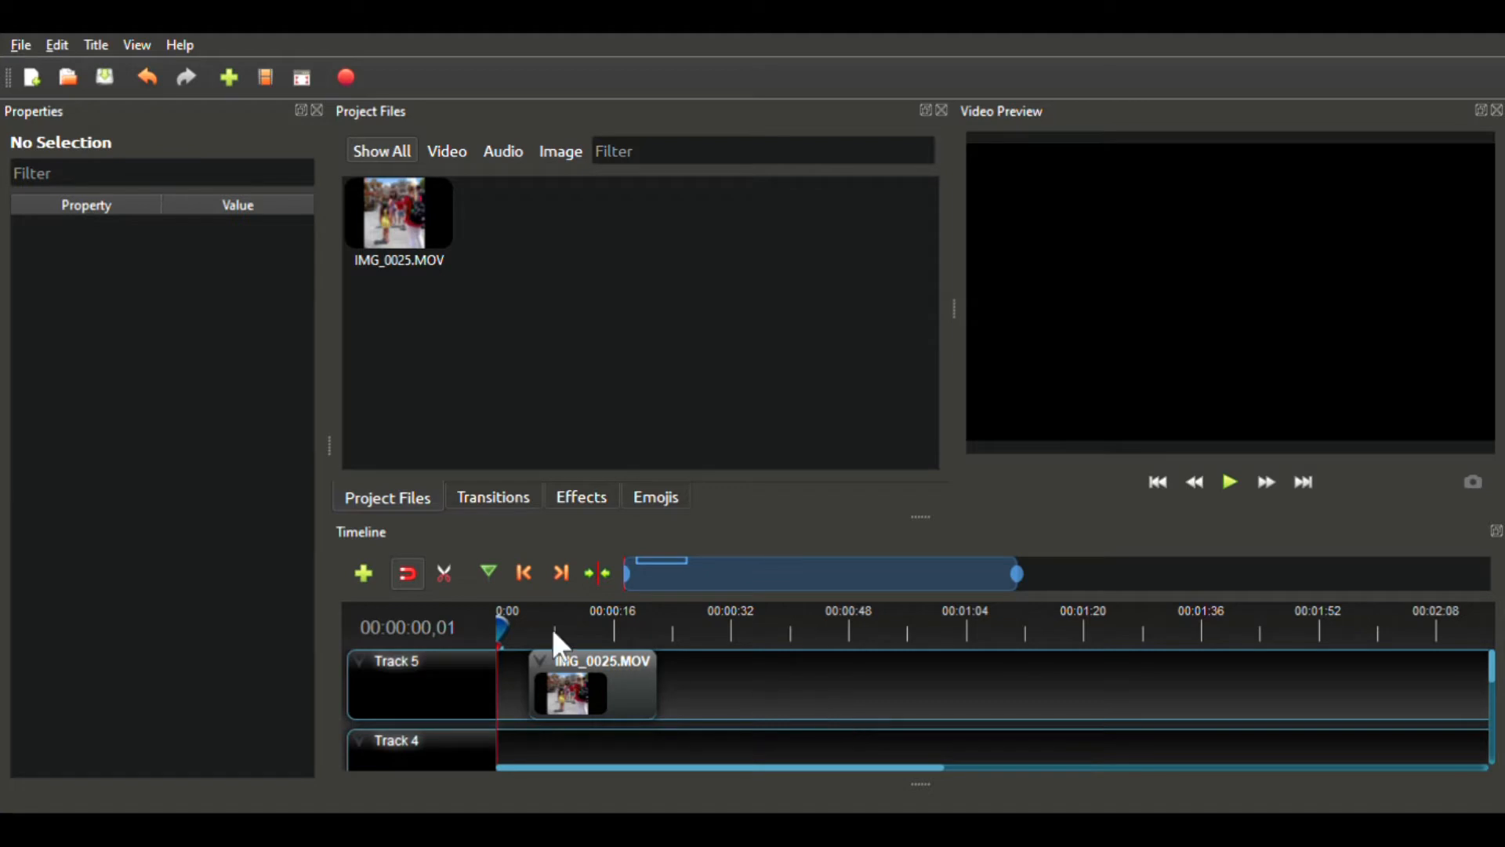
- Select the IMG_0025.MOV clip on Track 5 and insert a Location X keyframe at 00:00:11,09
left_click(589, 685)
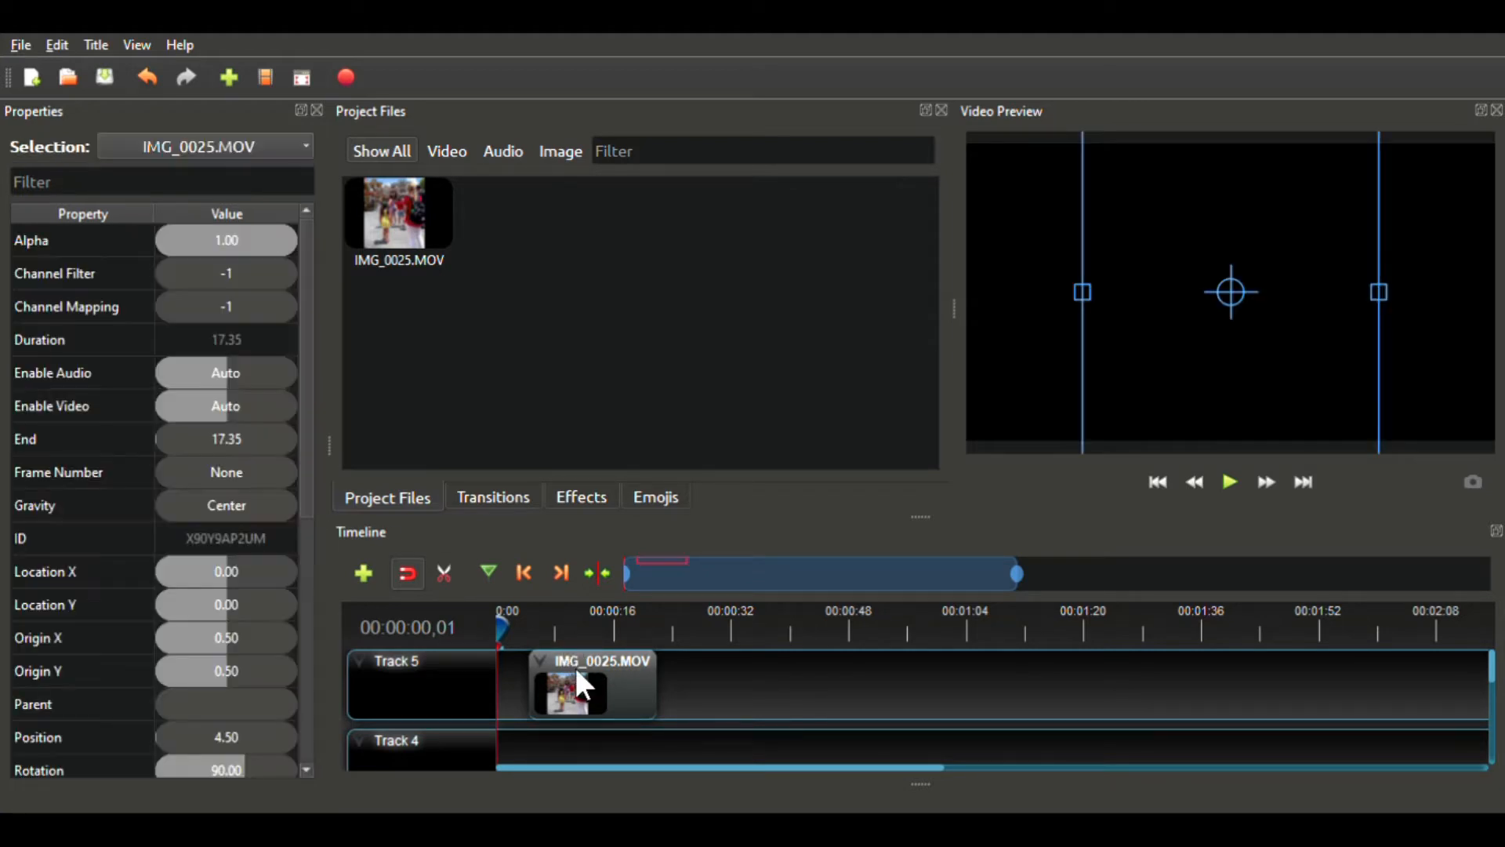
left_click(277, 571)
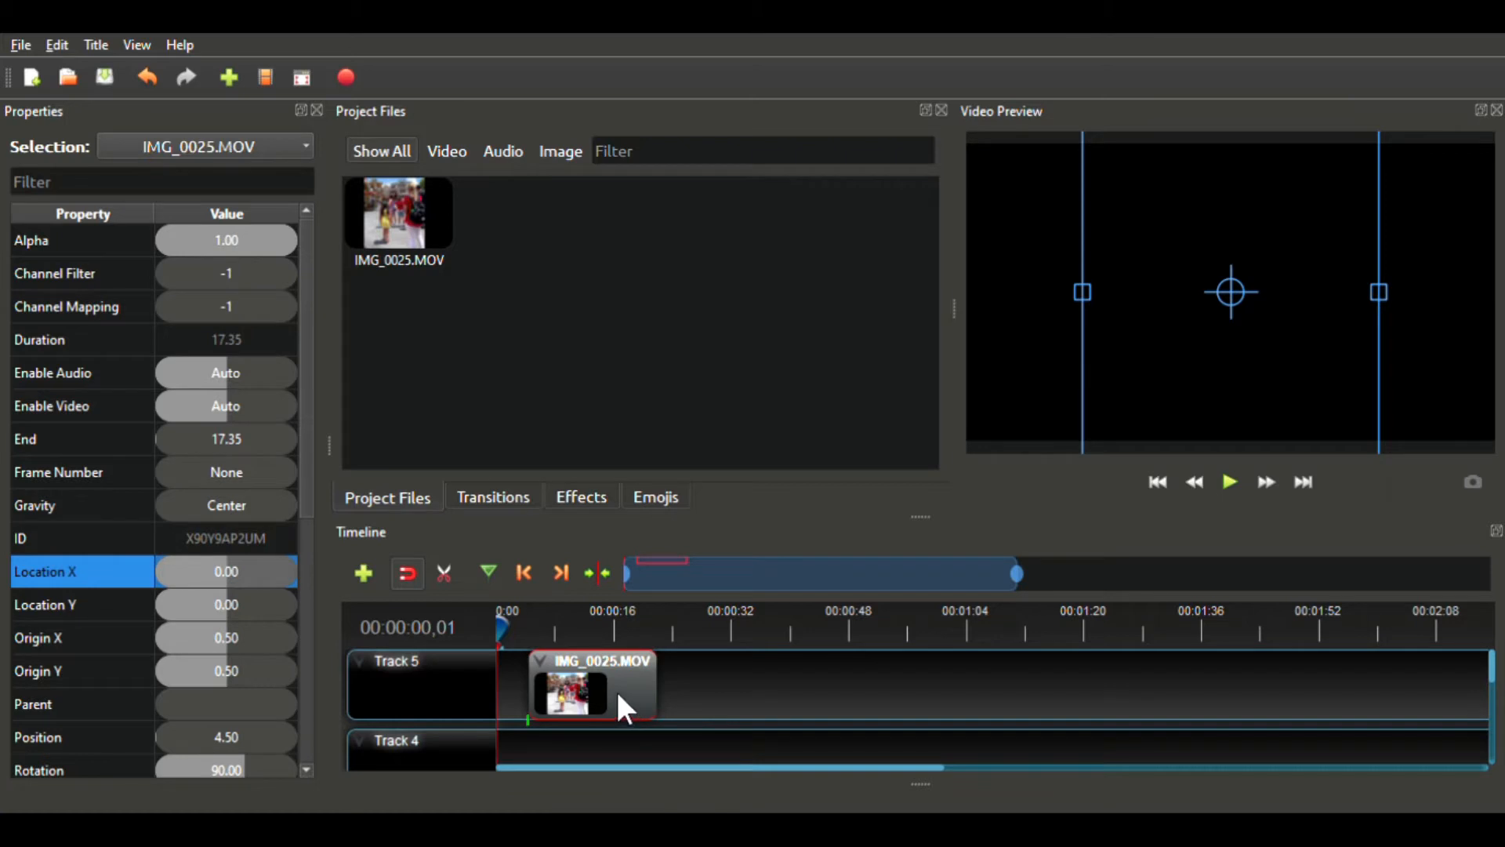
left_click_drag(508, 633, 594, 647)
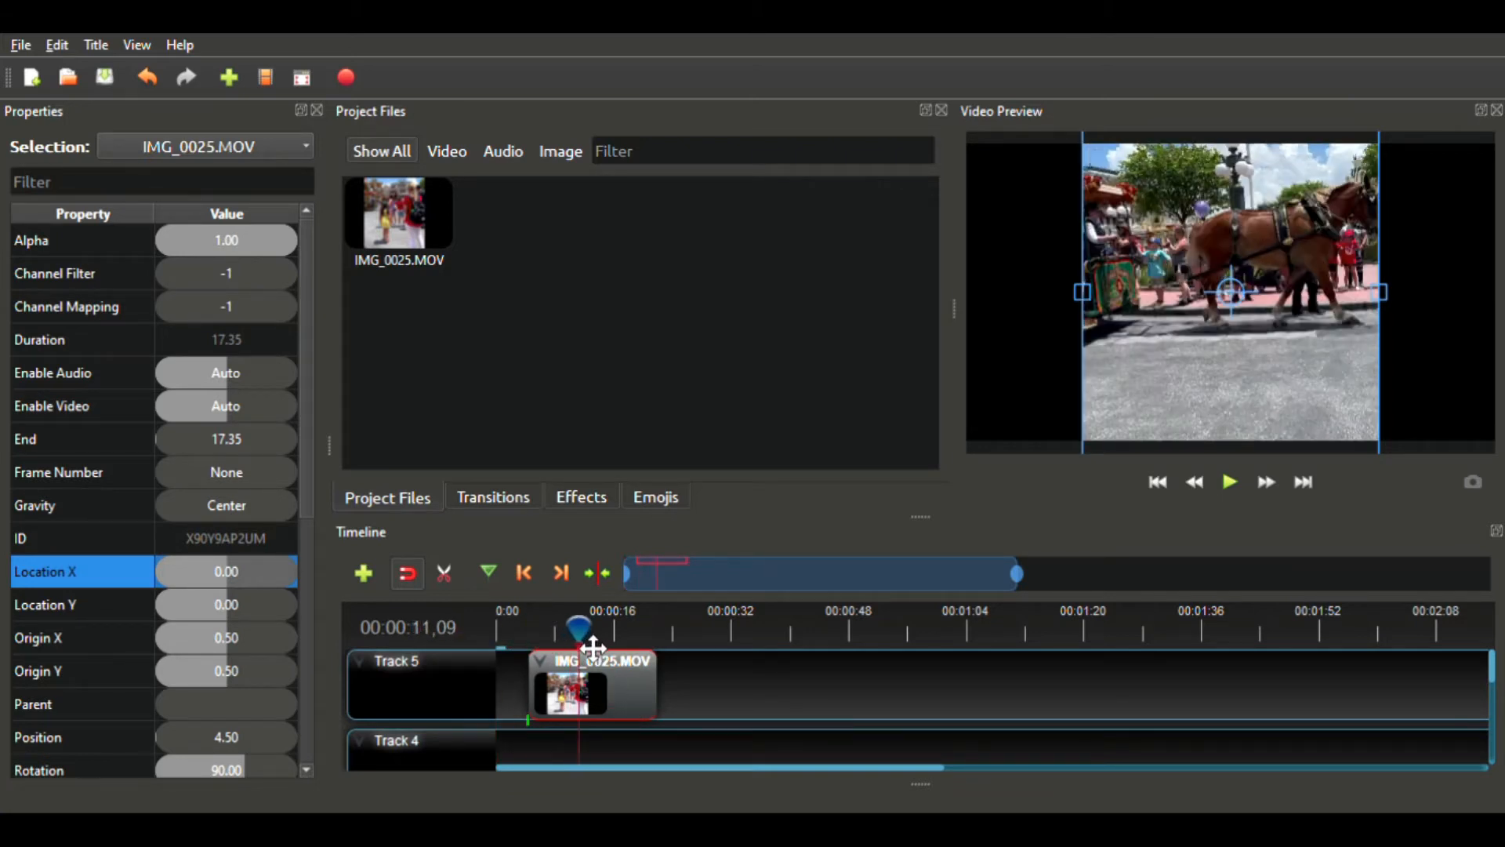
left_click(316, 581)
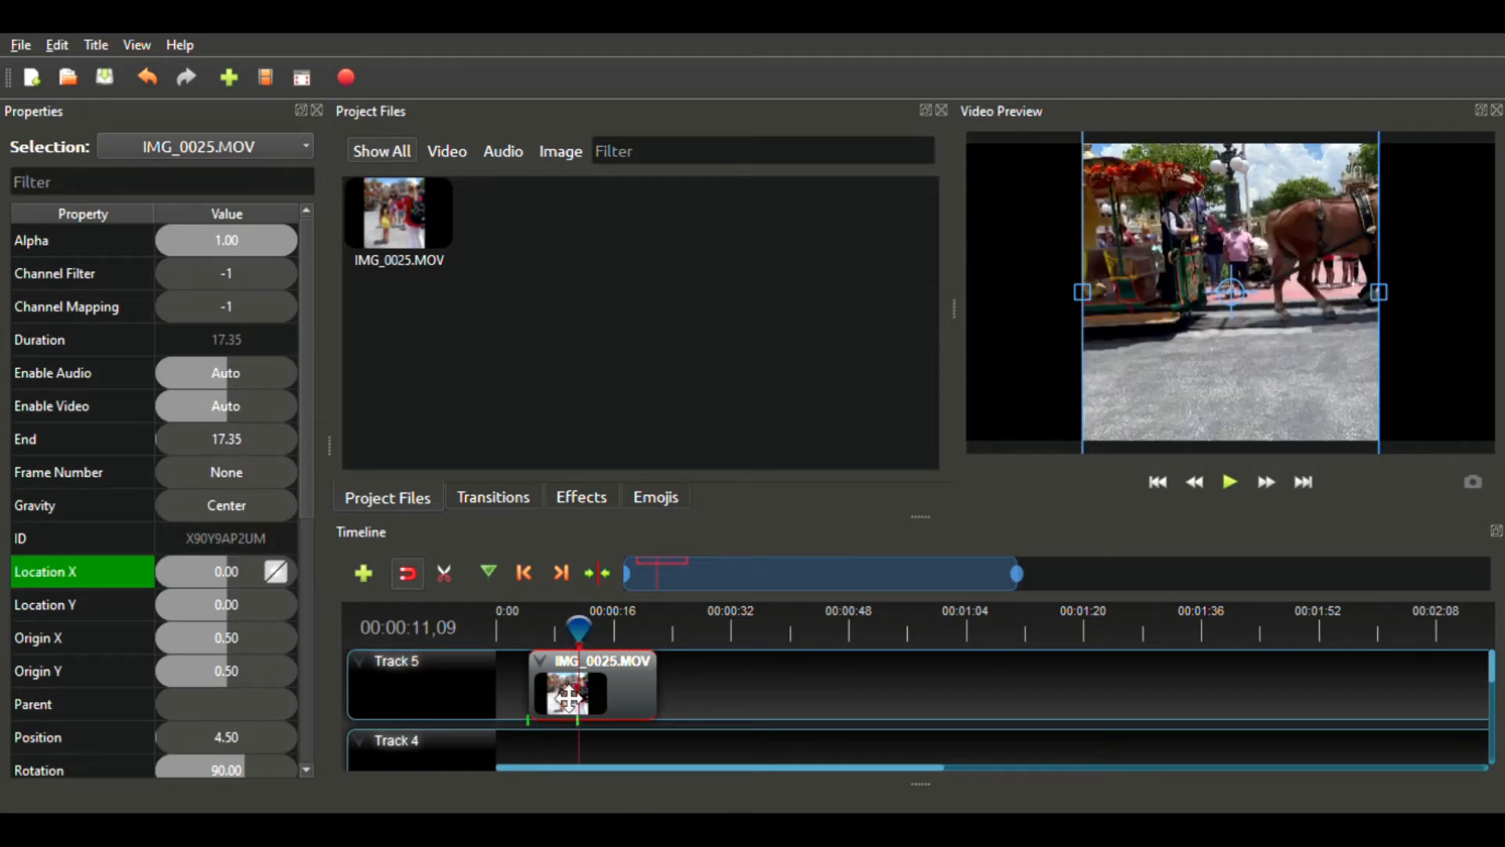
- Keyframe the clip at 00:00:07,03 with Scale X and Scale Y of 2.00 and Location Y of 1.00
left_click_drag(596, 651, 548, 632)
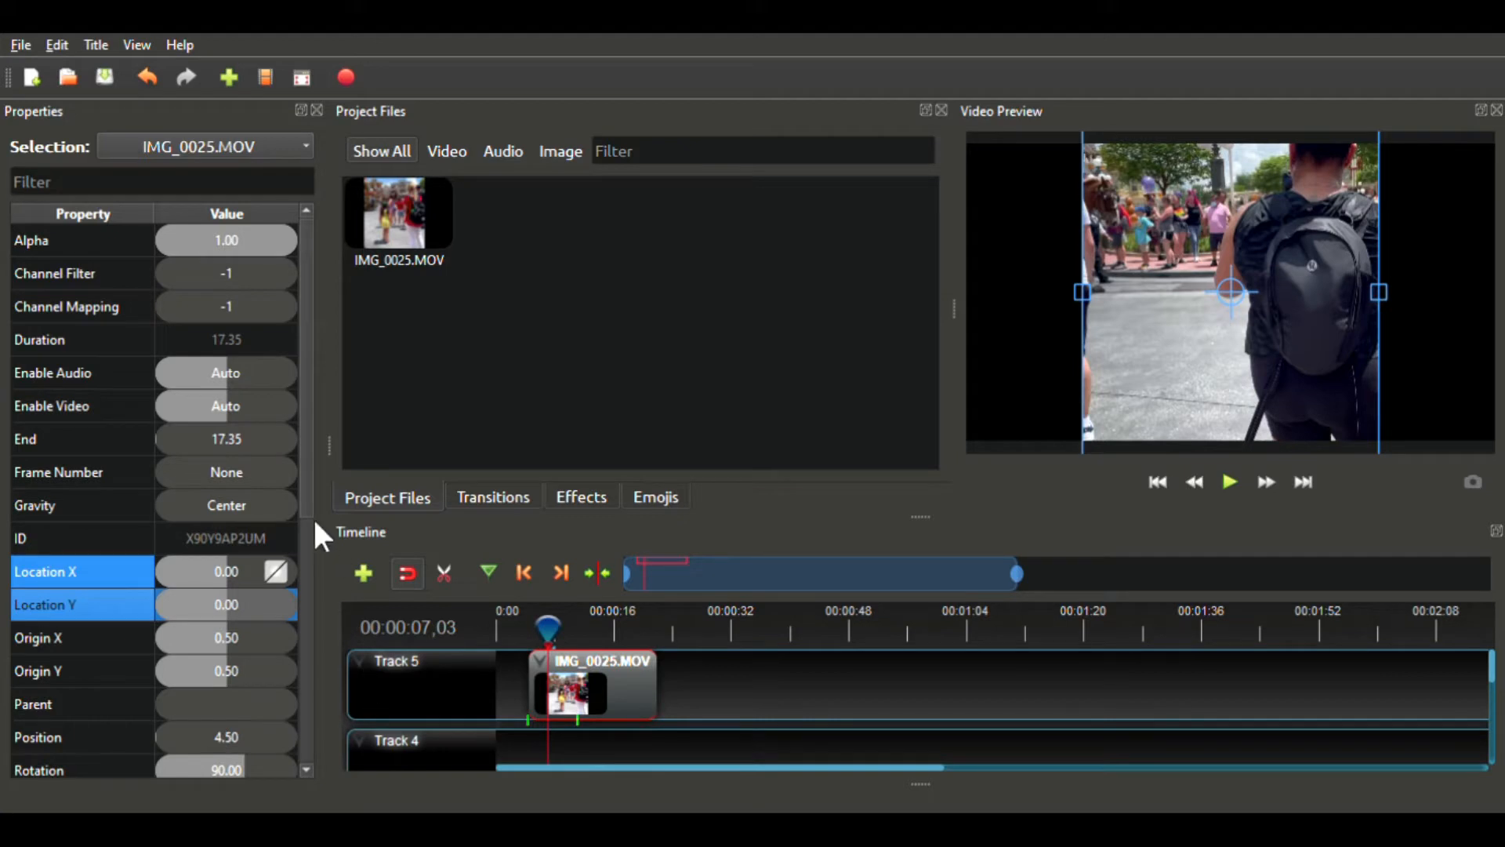
left_click_drag(306, 481, 307, 591)
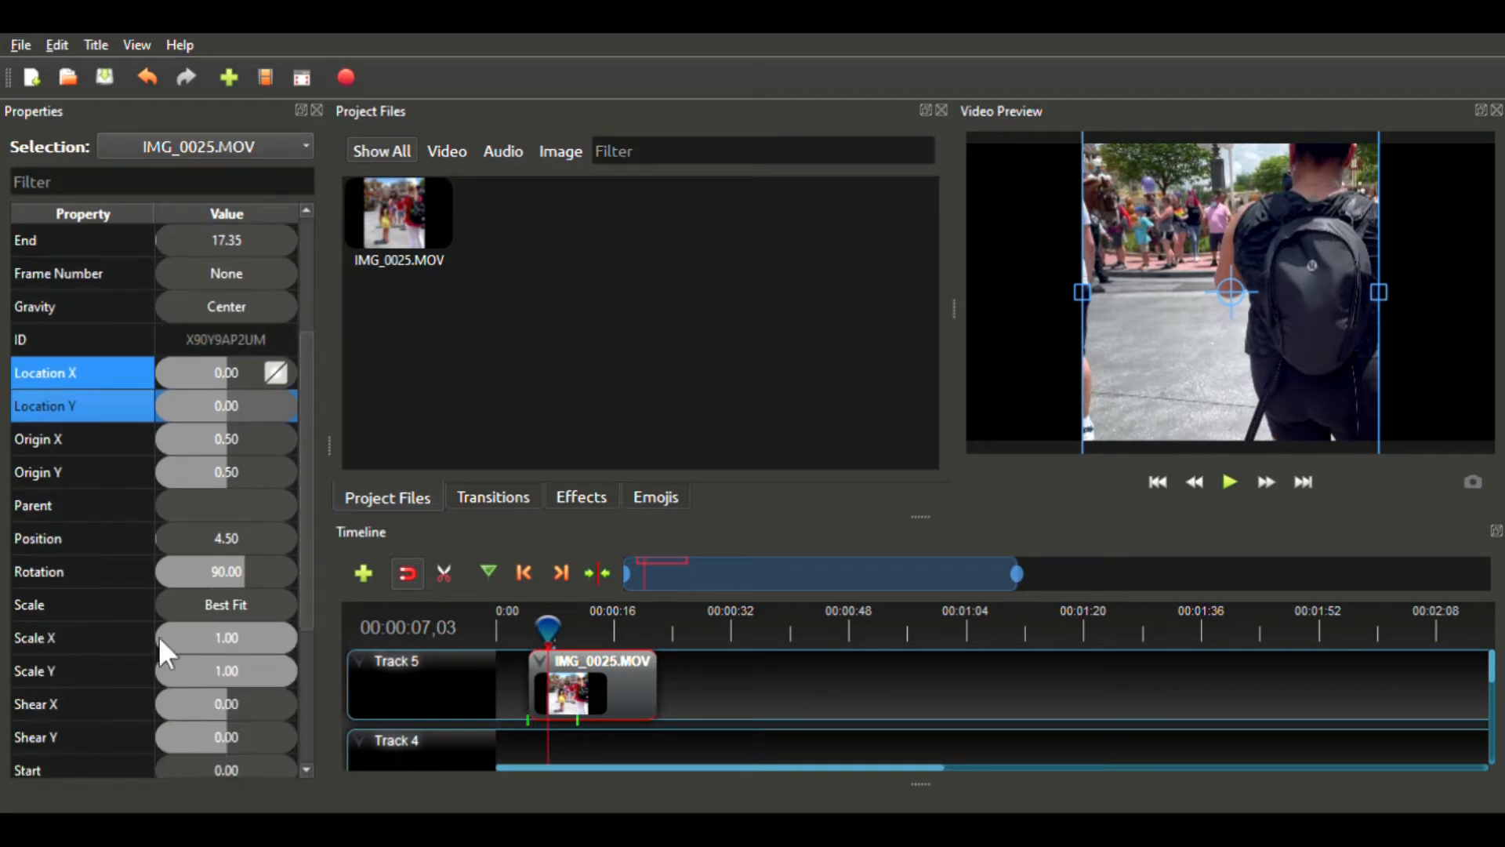
double_click(240, 408)
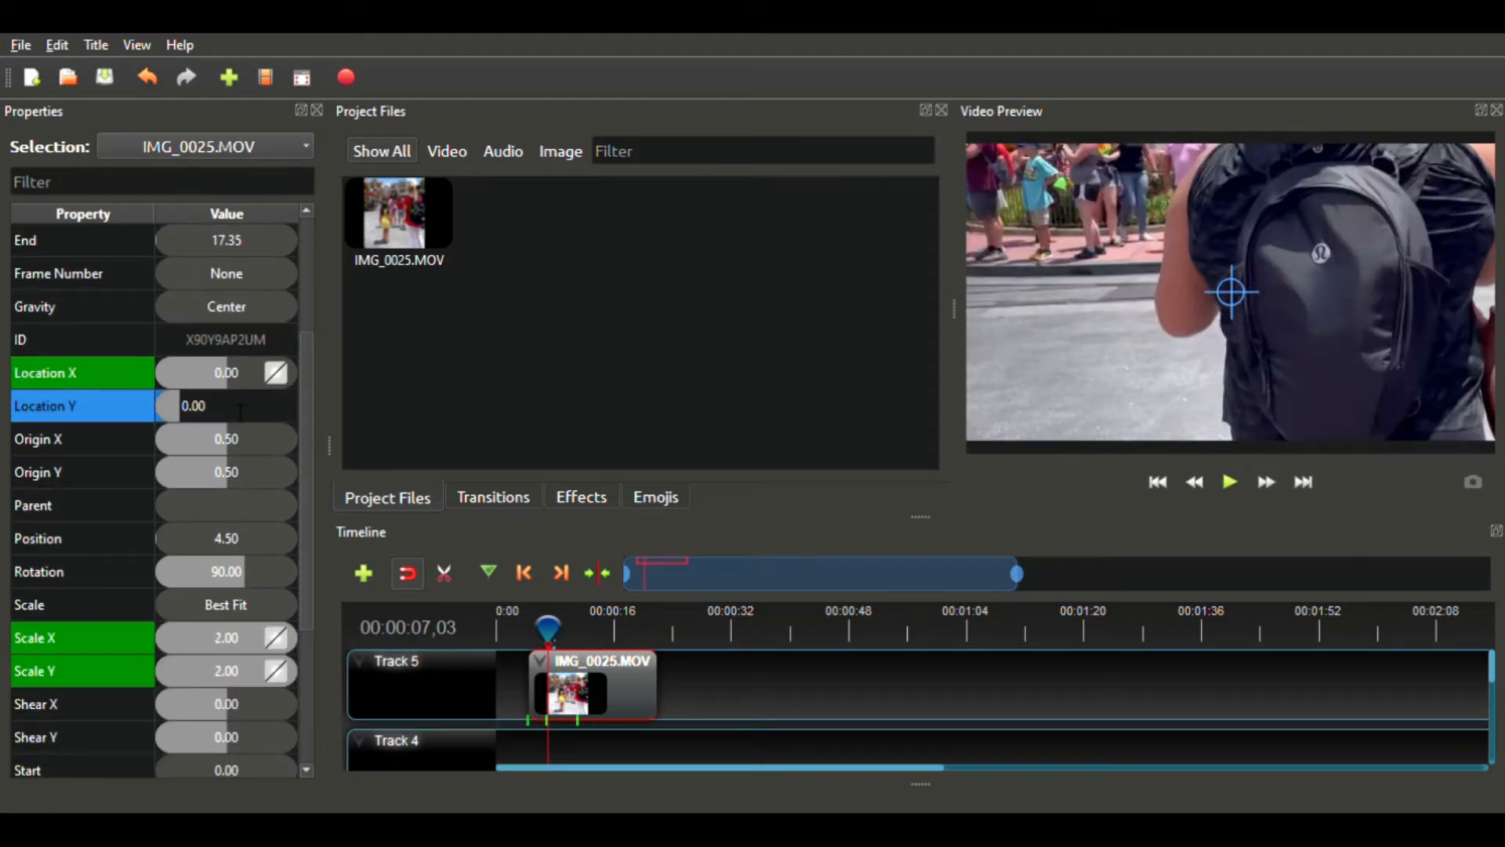
key("BackSpace")
key("BackSpace")
key("BackSpace")
key("BackSpace")
type("1")
key("Return")
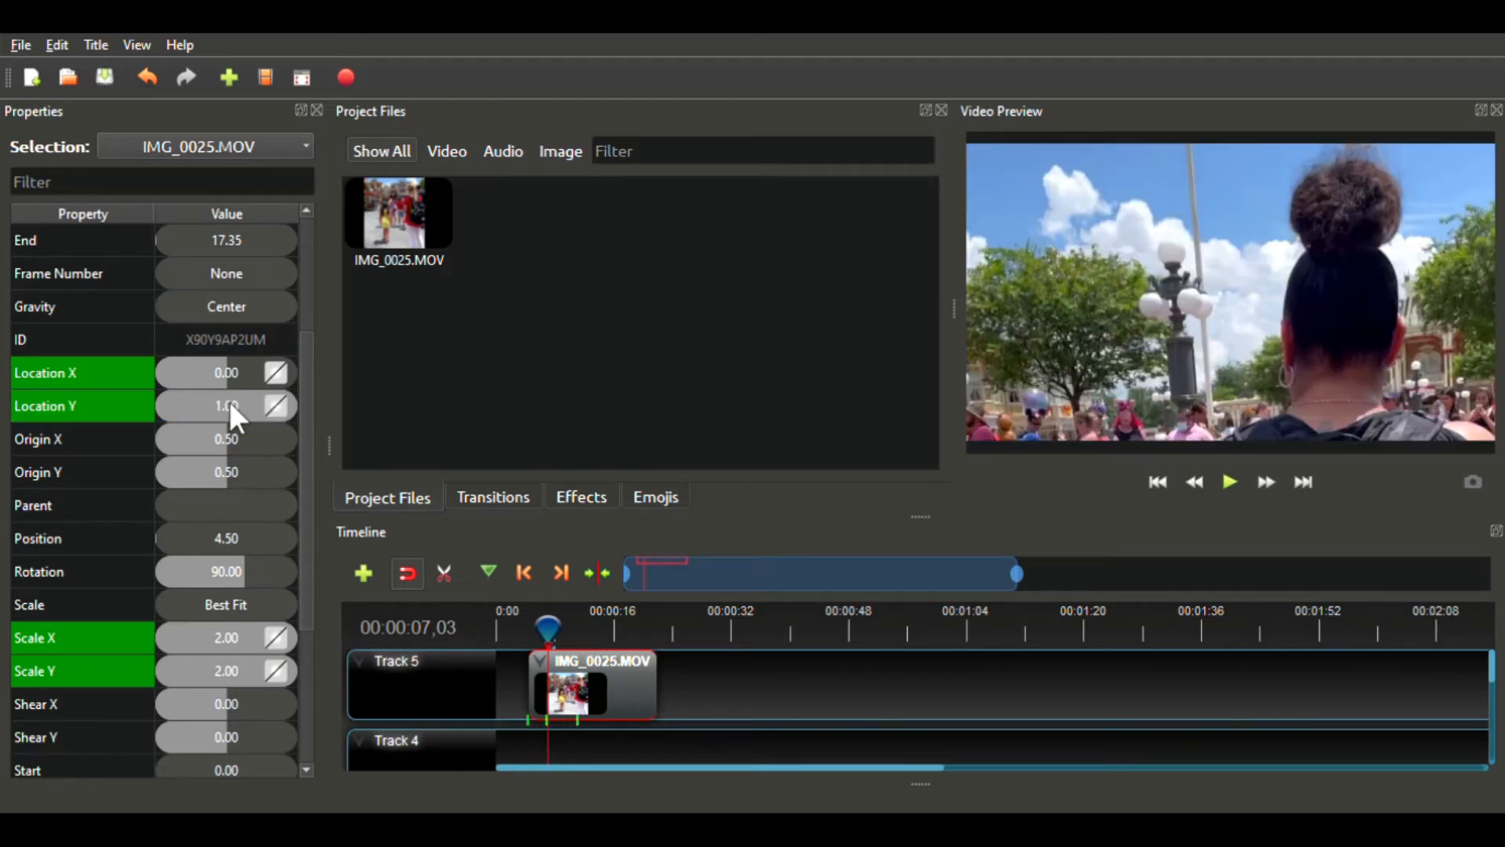
- Set the clip's Location X to 0.6 at 00:00:07,03
double_click(232, 365)
key("BackSpace")
key("BackSpace")
key("BackSpace")
key("BackSpace")
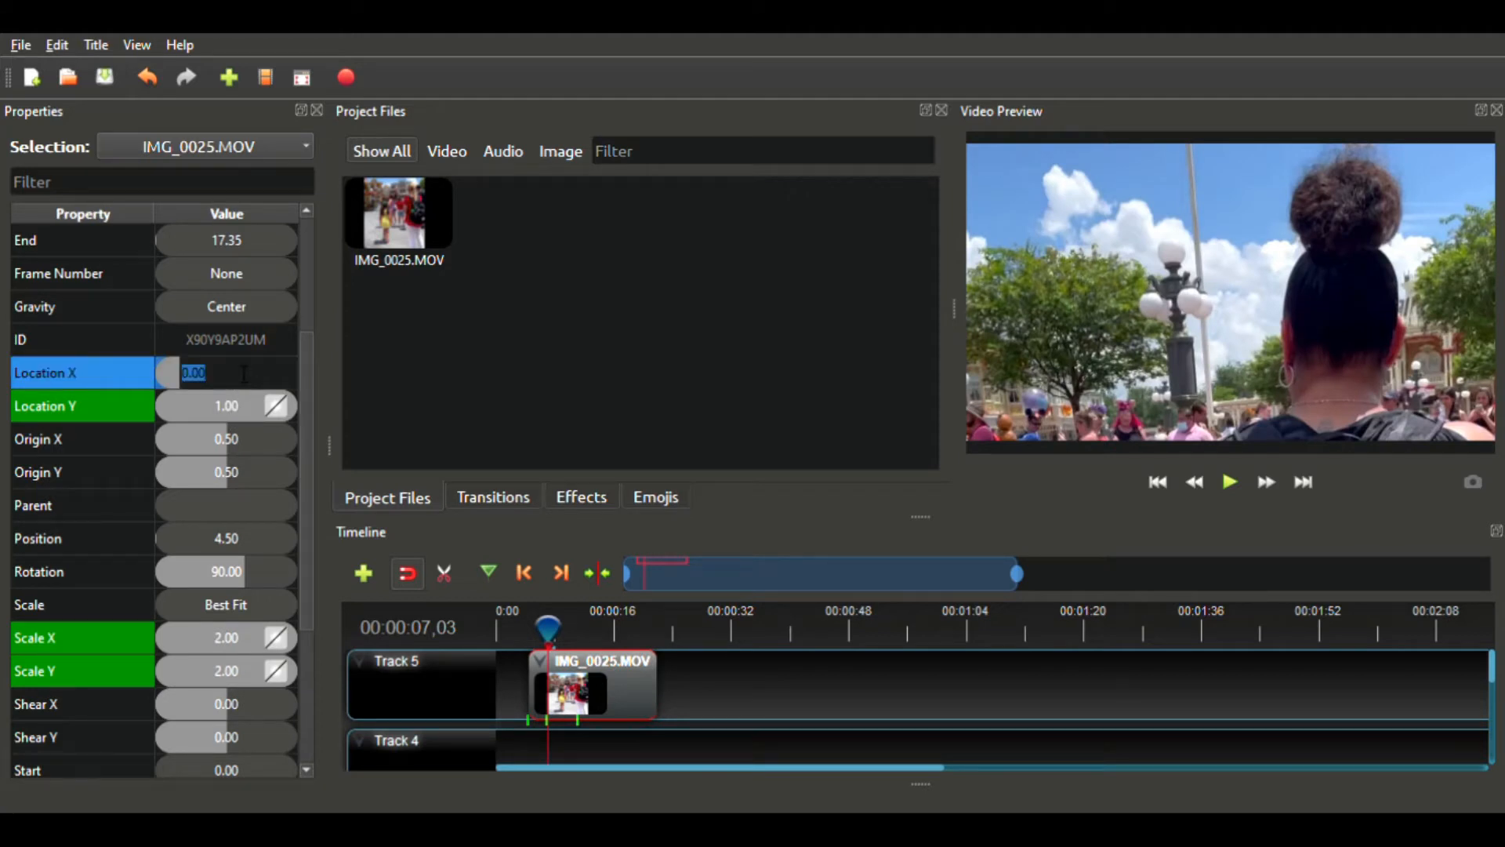
type(".6")
key("Return")
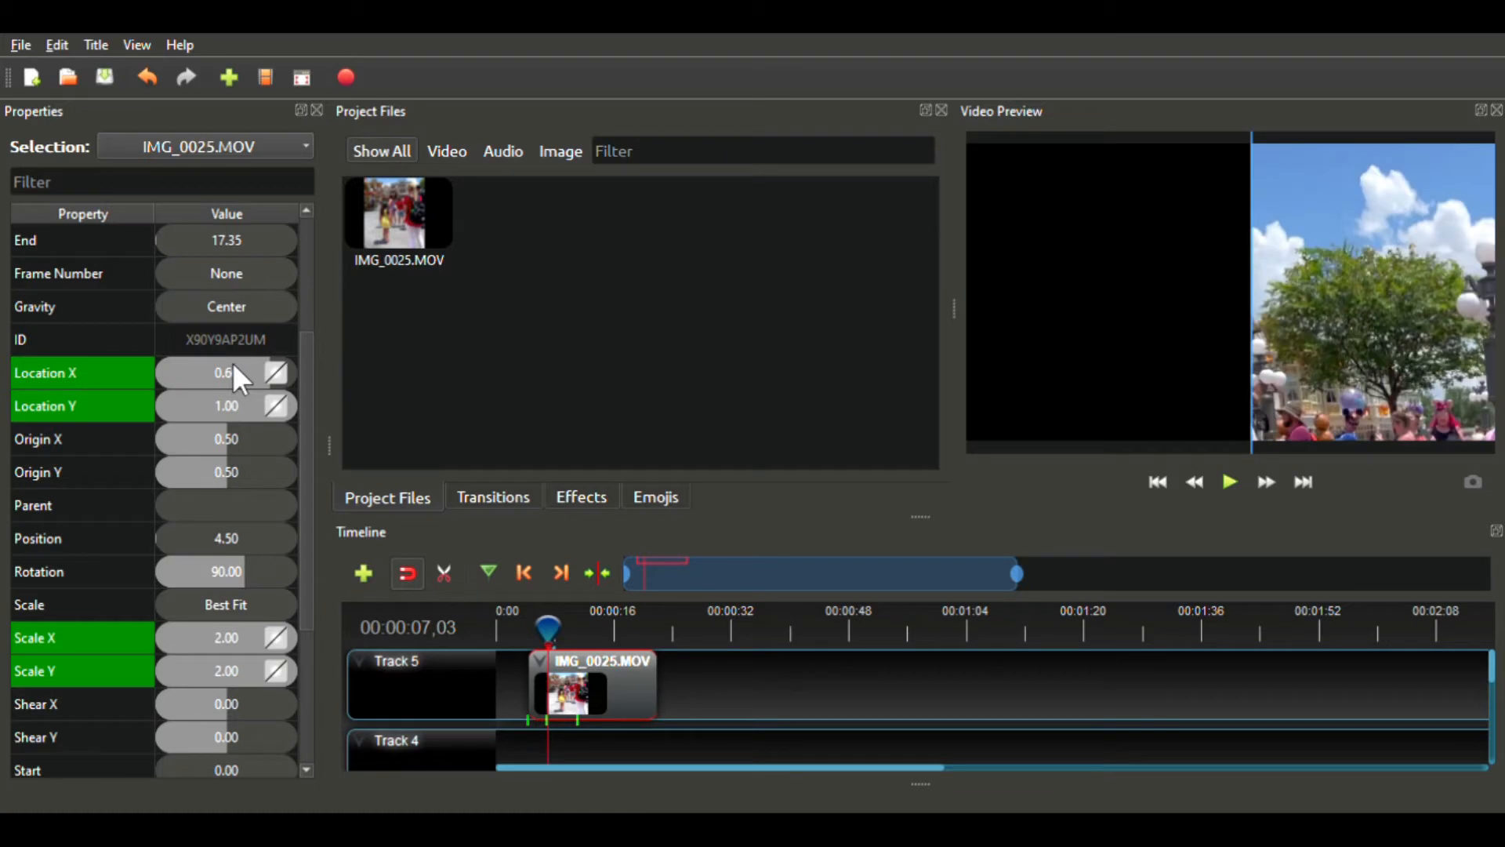
- Reduce the clip's Location X to 0.20 at the same playhead position
double_click(233, 364)
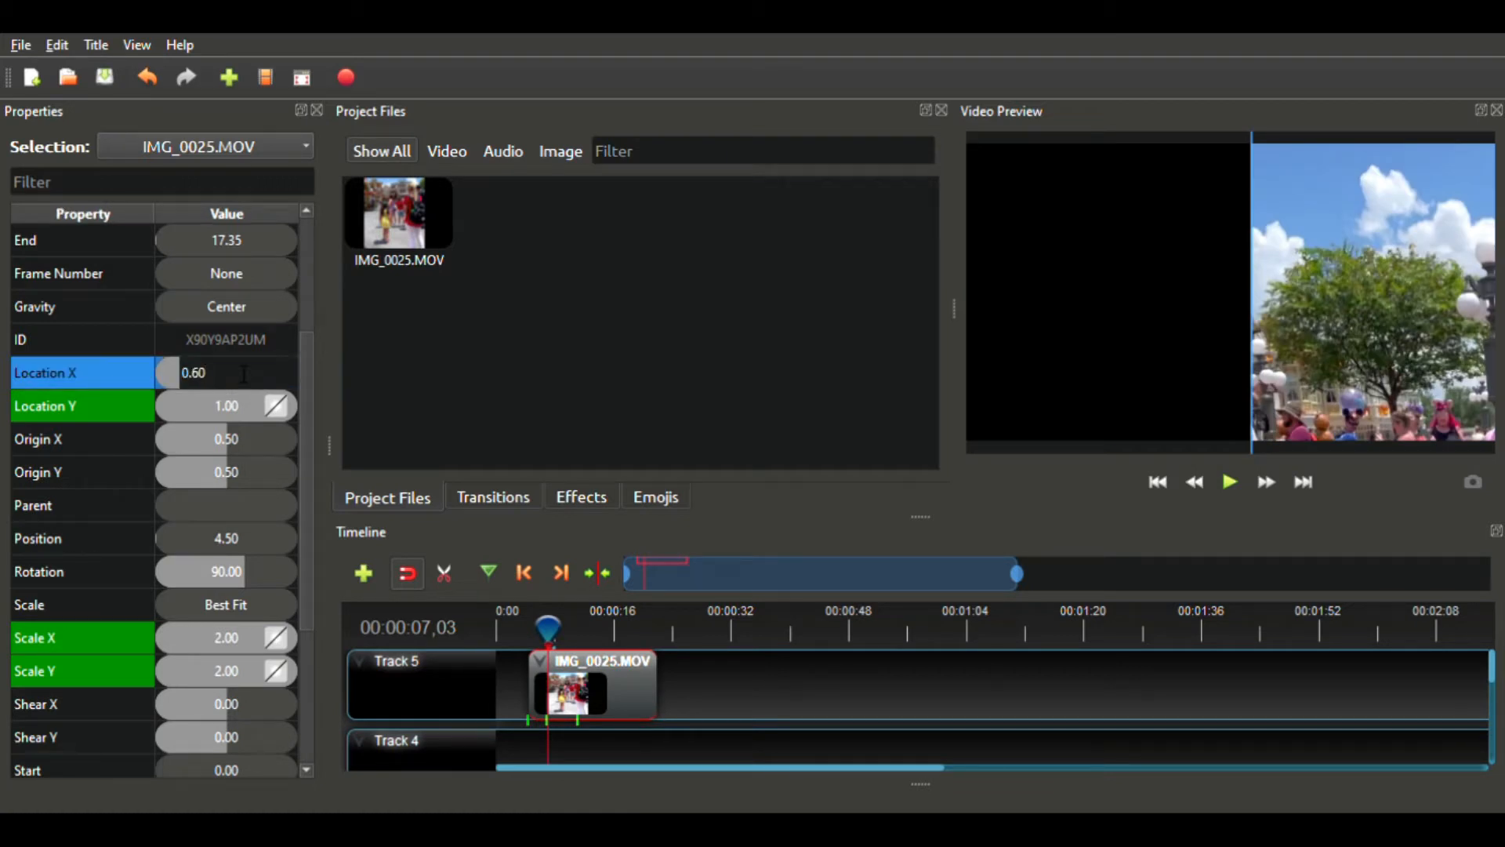
key("BackSpace")
type("2")
key("Return")
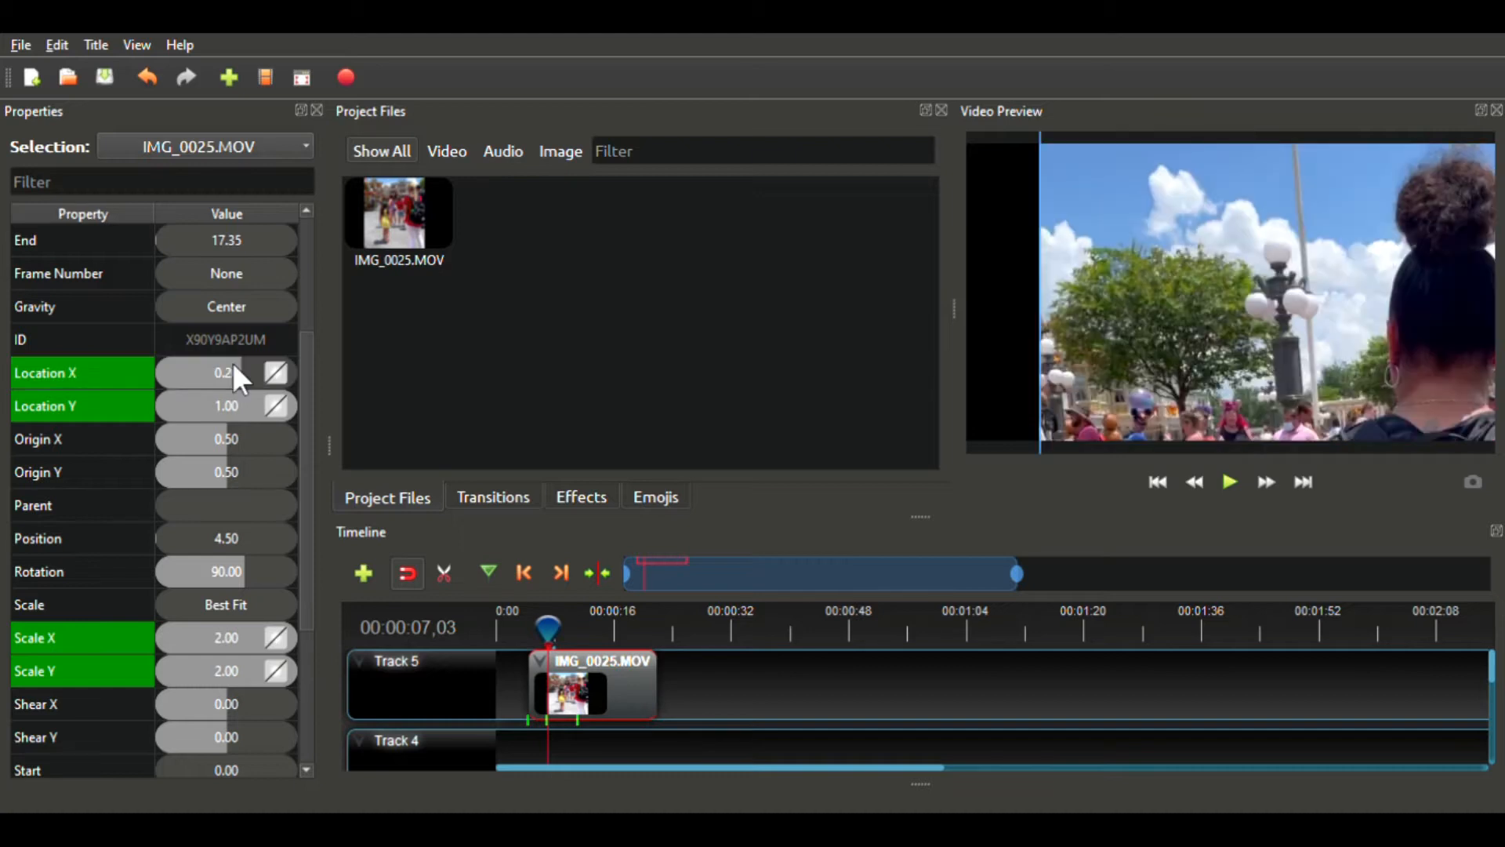
- Set the clip's Location X to 0.10 at the same playhead position
double_click(234, 366)
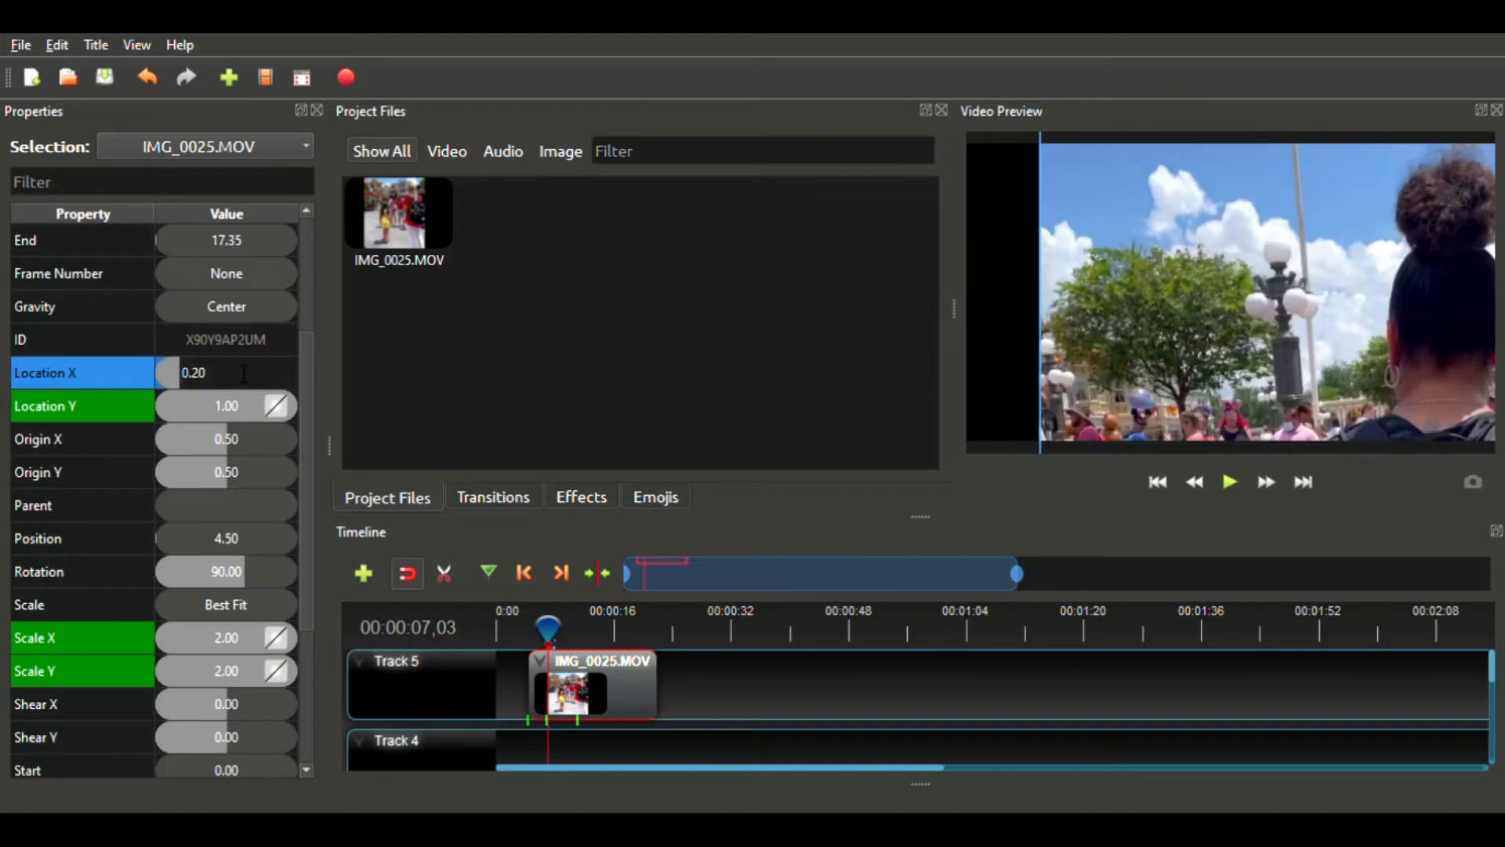
key("BackSpace")
type("1")
key("Return")
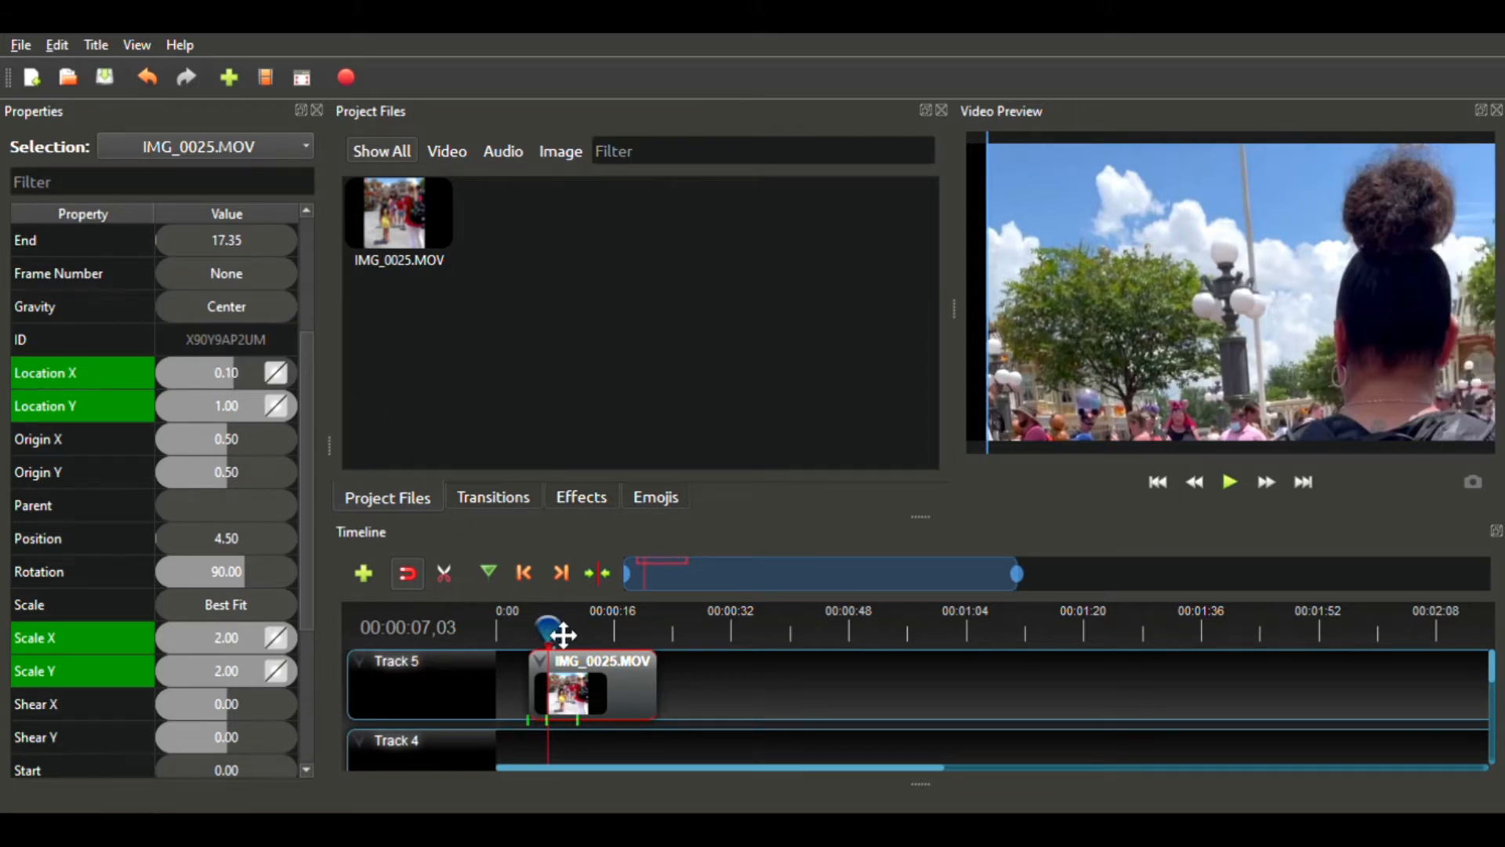
- Preview the clip's framing at 00:00:12,28 and select its Location X property
left_click_drag(563, 635, 601, 636)
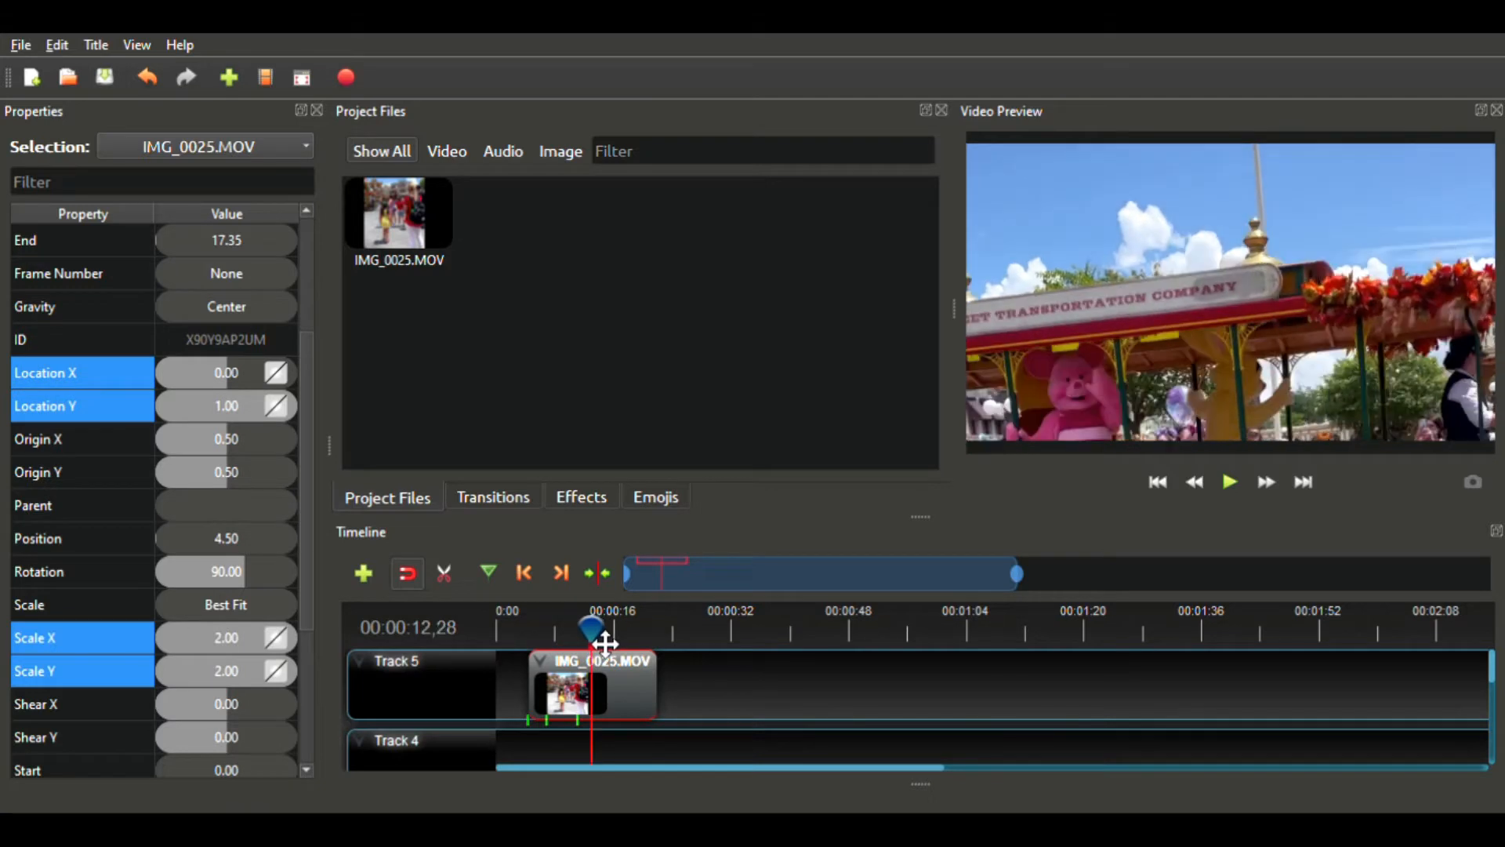
left_click(271, 366)
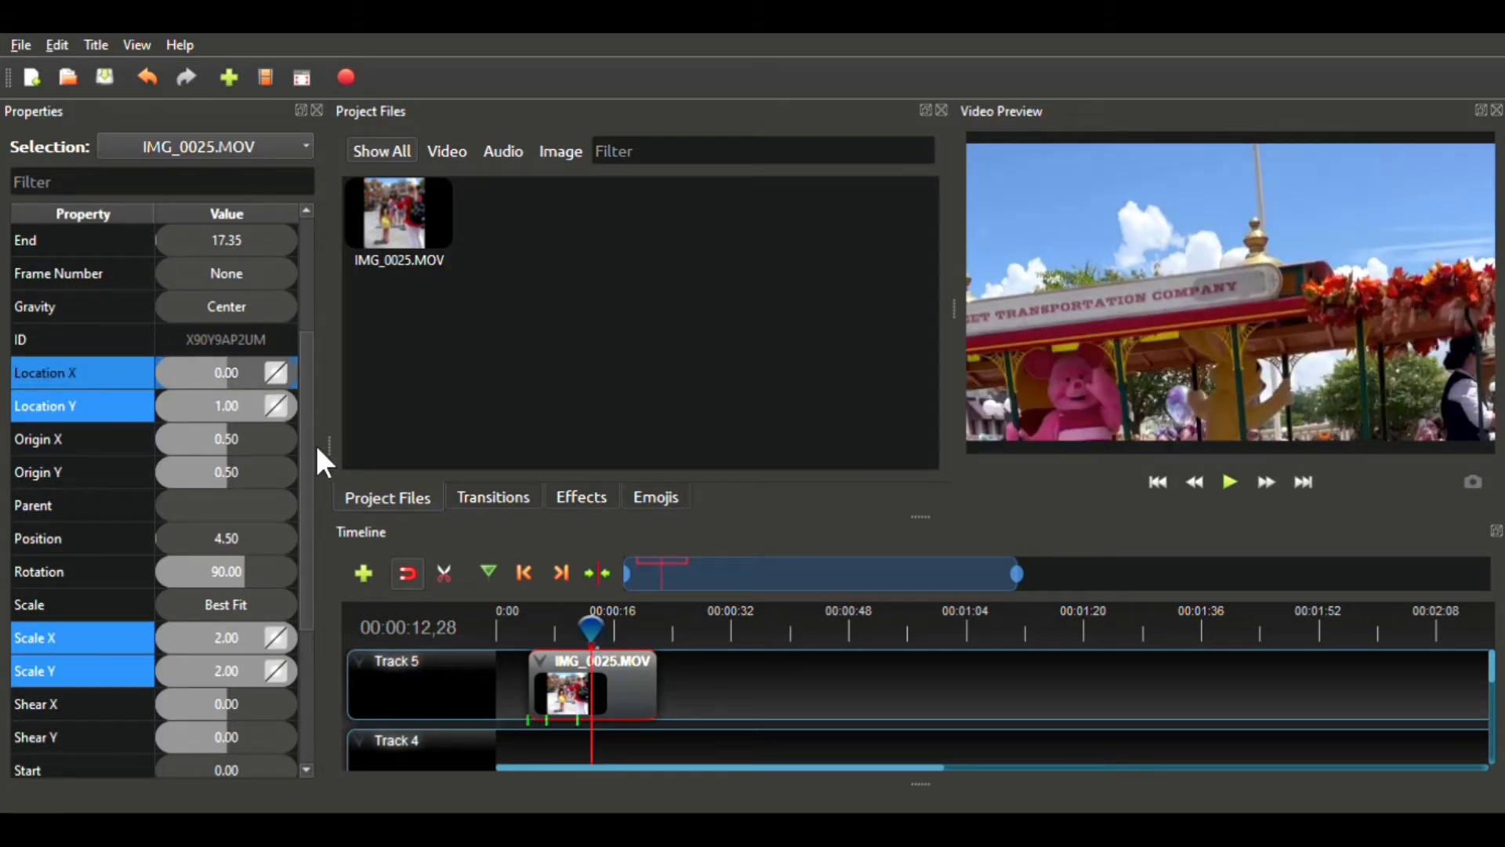
key("Return")
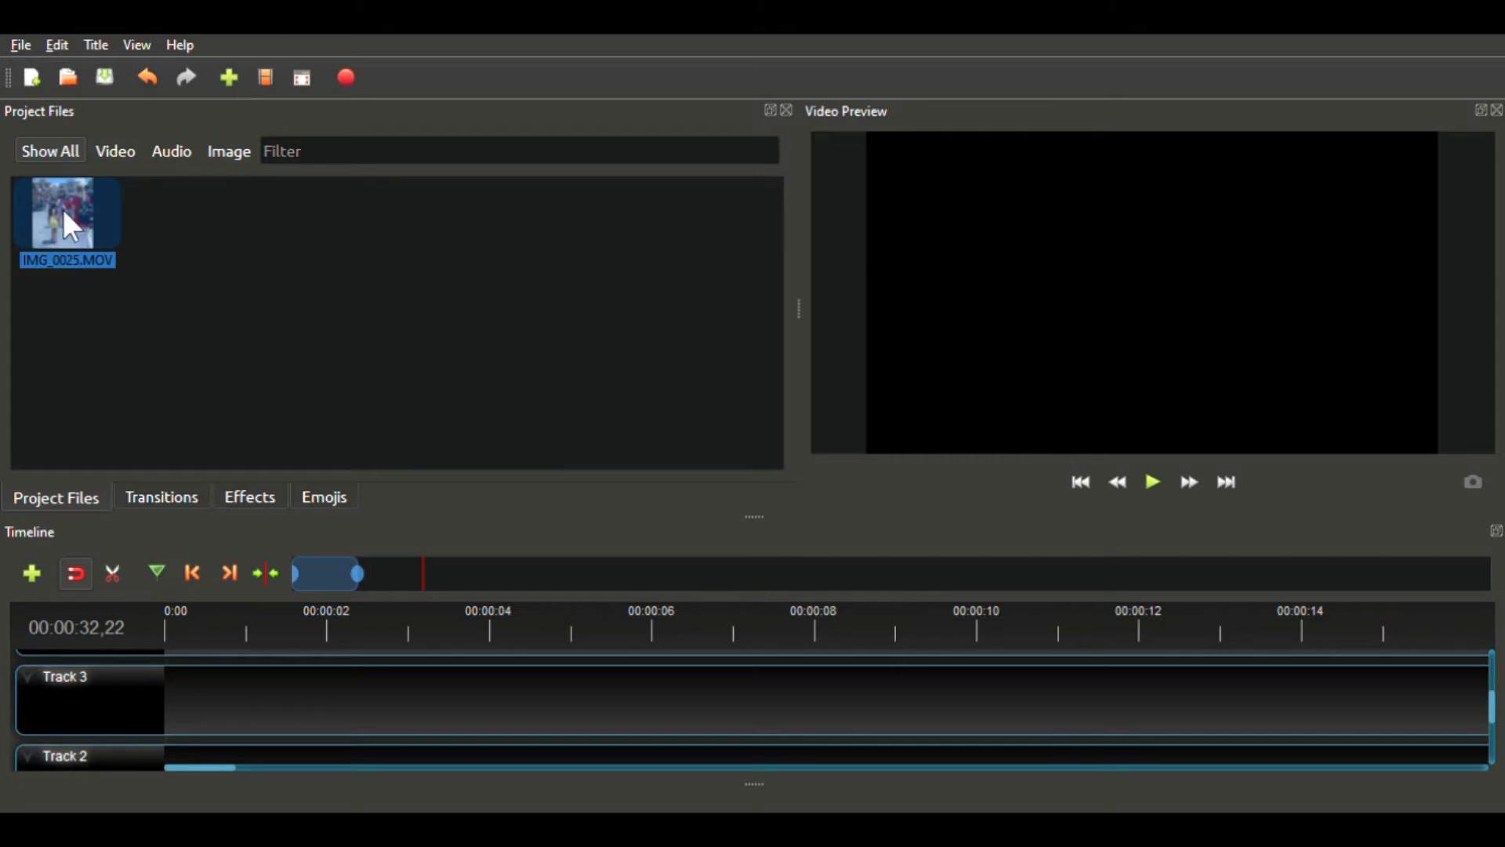
- Place three copies of IMG_0025.MOV end to end on Track 3, starting at 0:00
left_click_drag(63, 210, 168, 682)
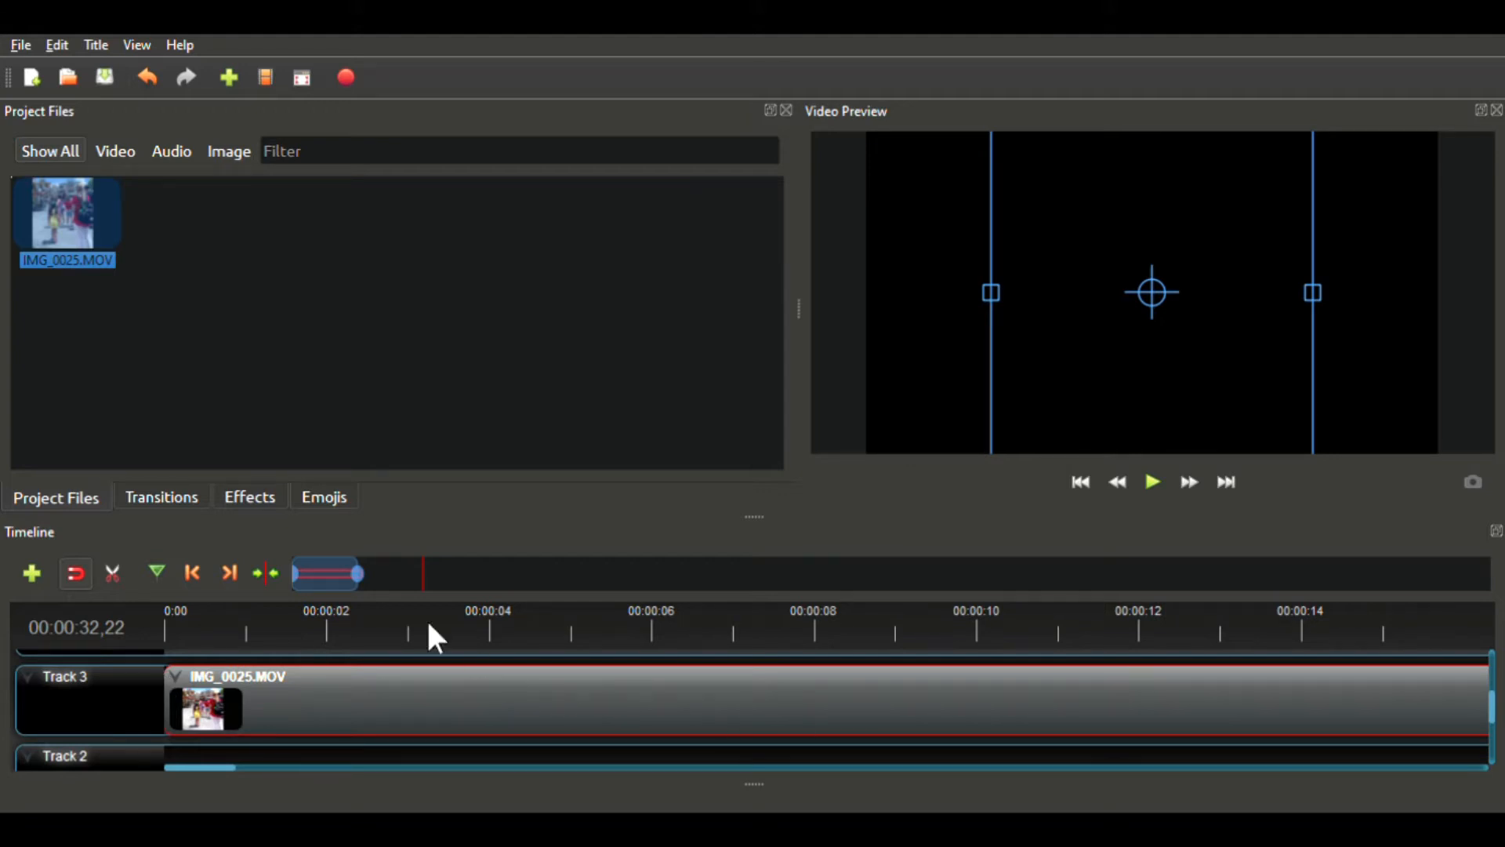
left_click_drag(373, 590, 504, 598)
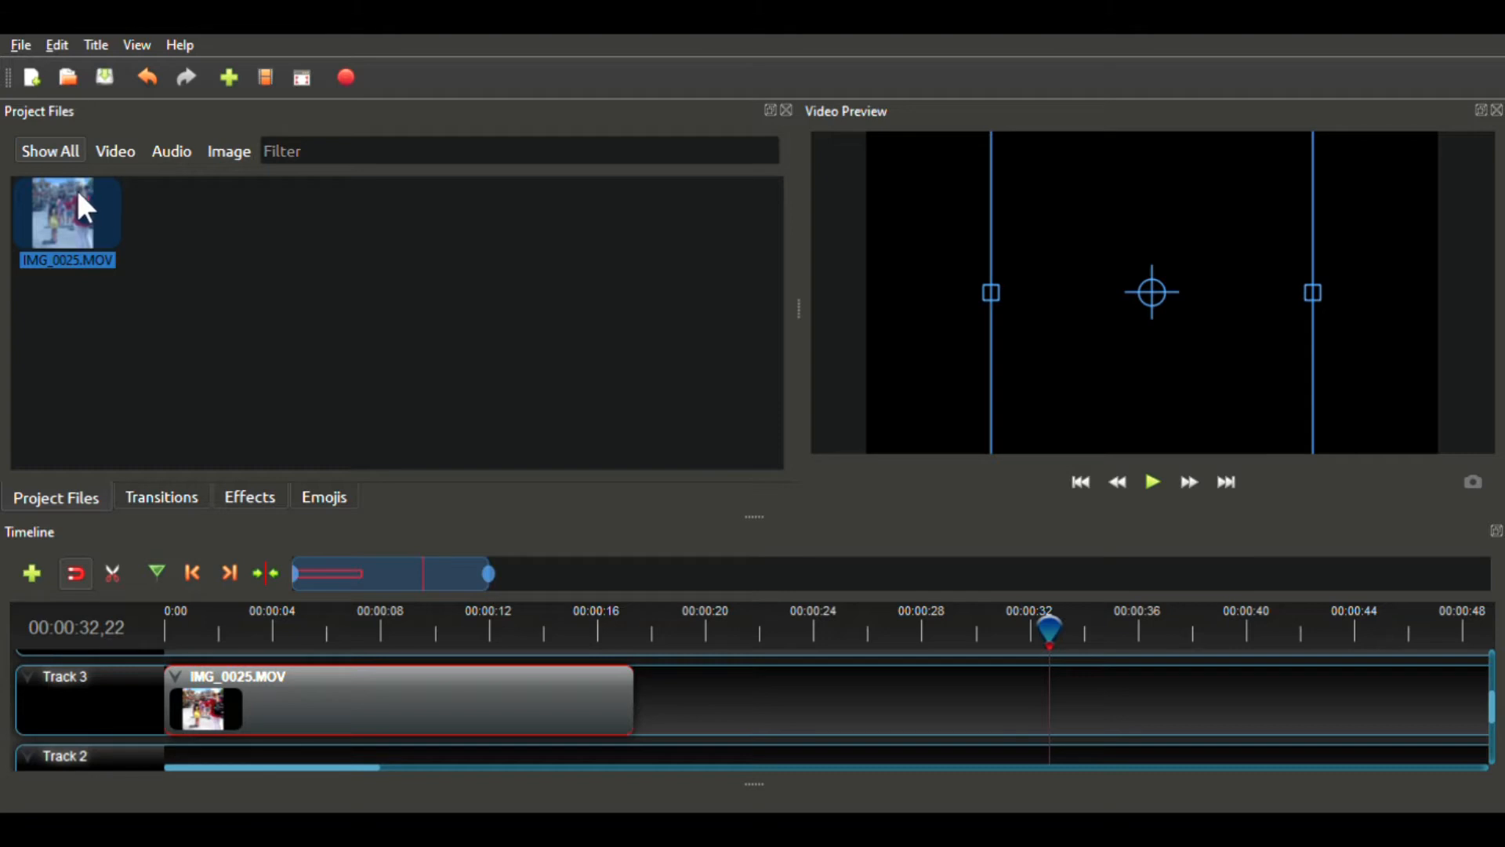
left_click_drag(75, 187, 663, 696)
left_click_drag(79, 202, 1118, 650)
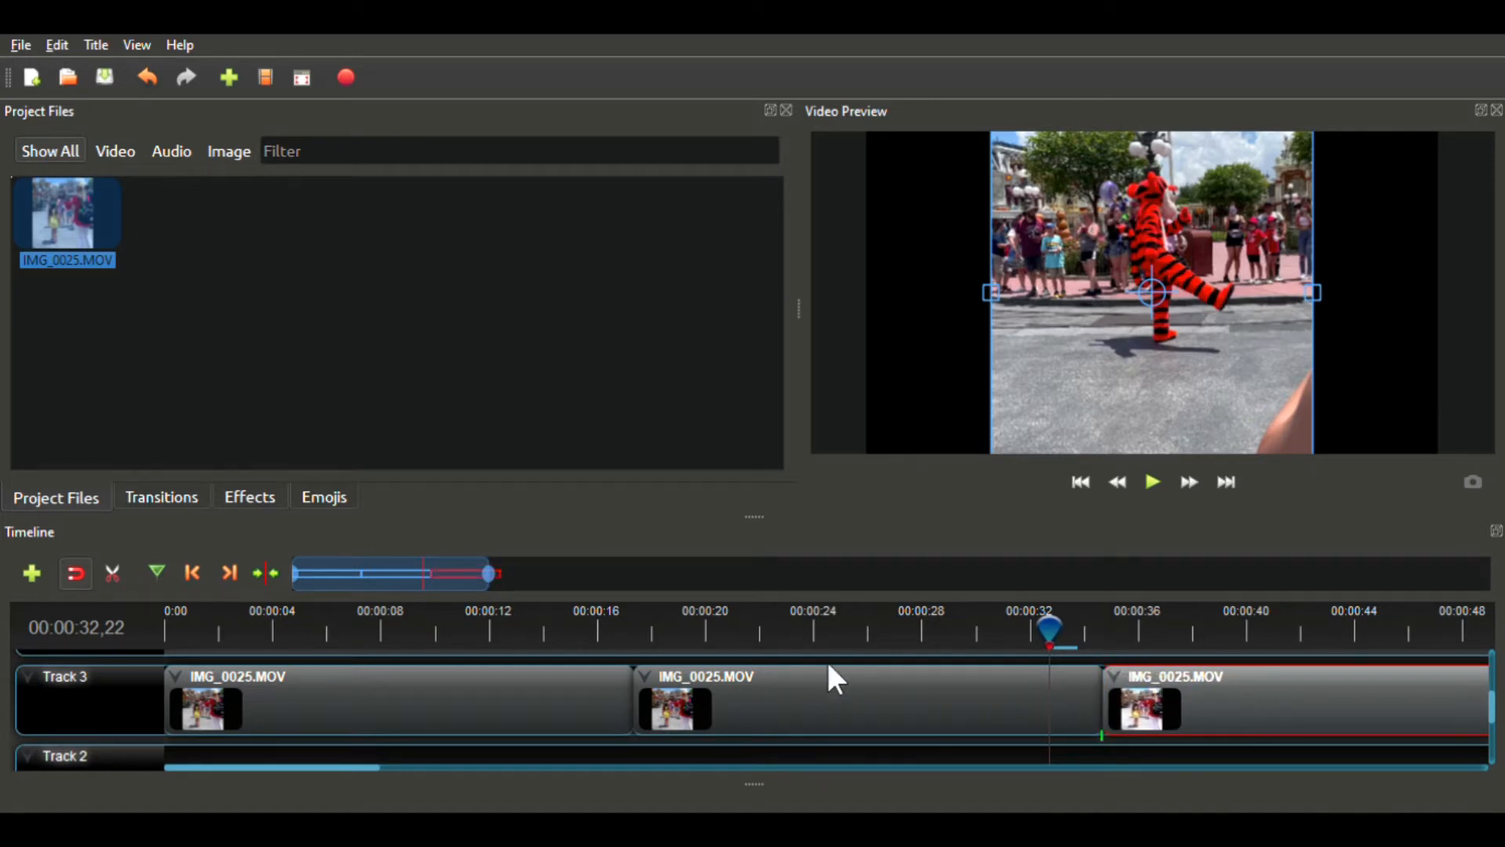
- Position the playhead at the start of the middle clip on Track 3, 00:00:17,11, and select that clip
left_click(871, 697)
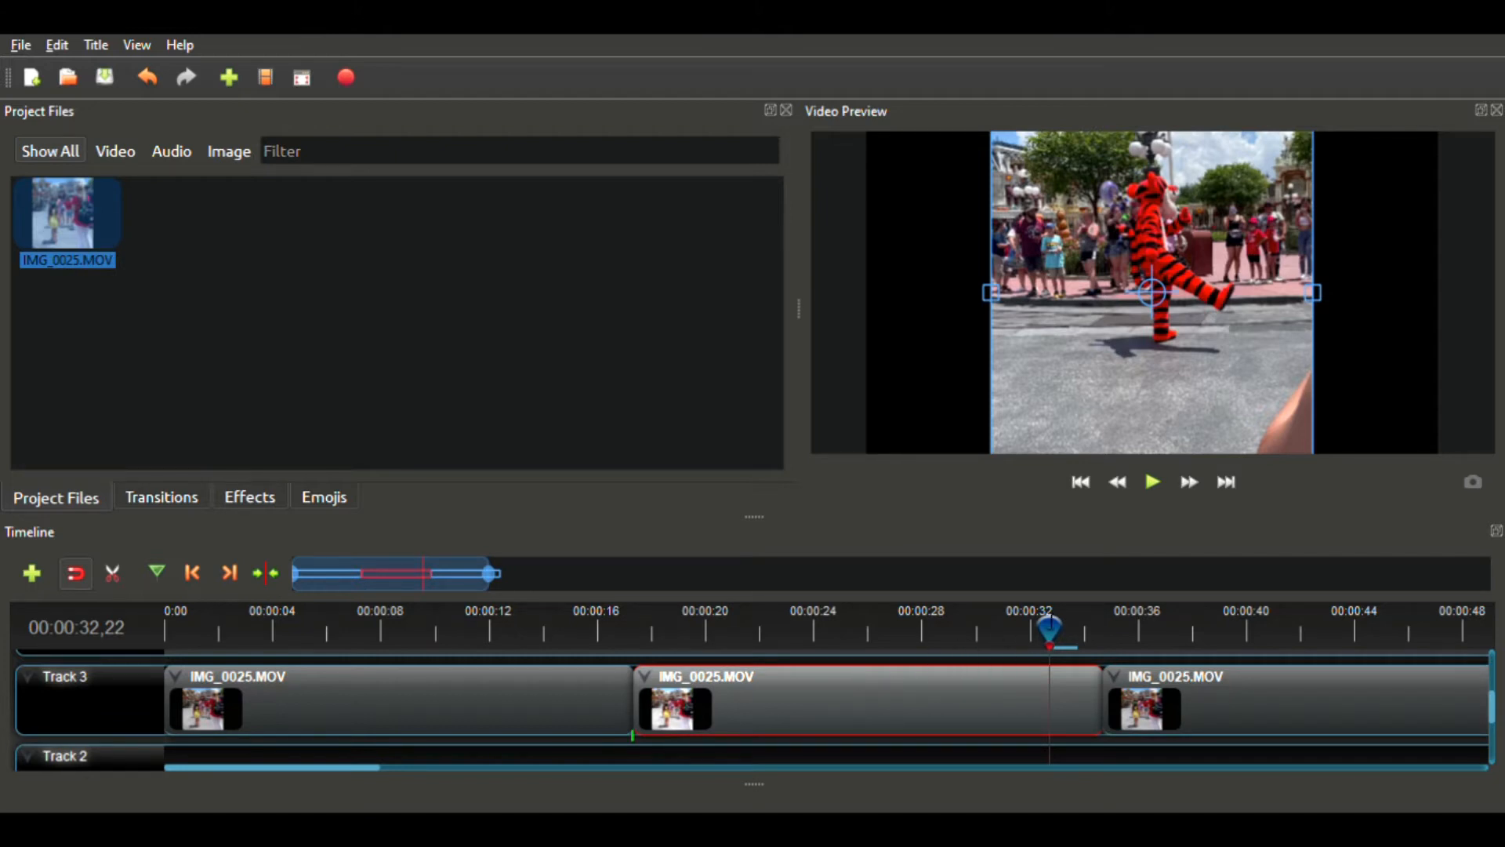
left_click_drag(1060, 641, 620, 605)
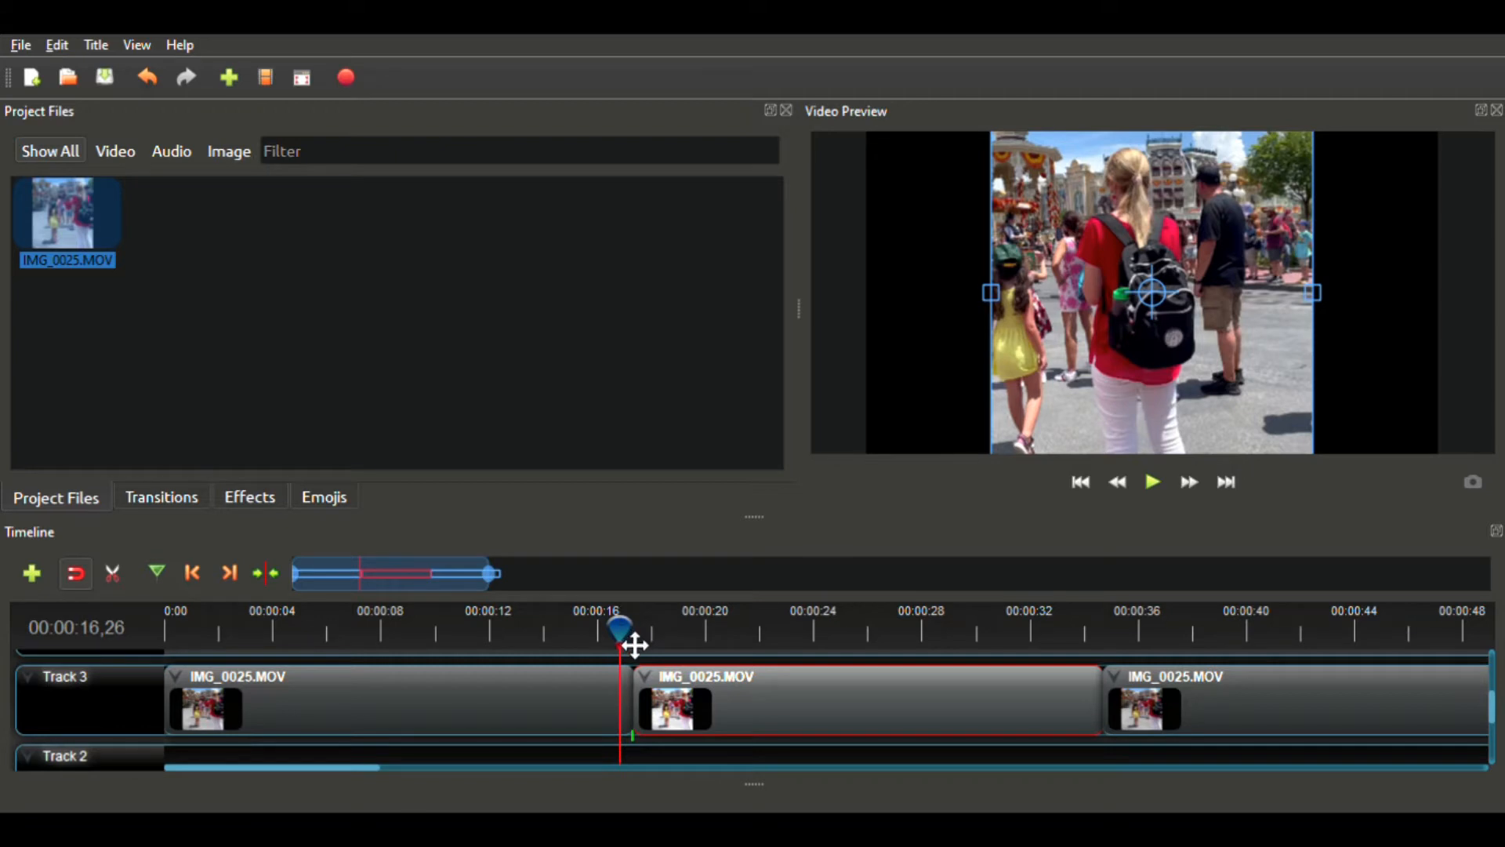
left_click(618, 644)
left_click_drag(618, 645, 557, 665)
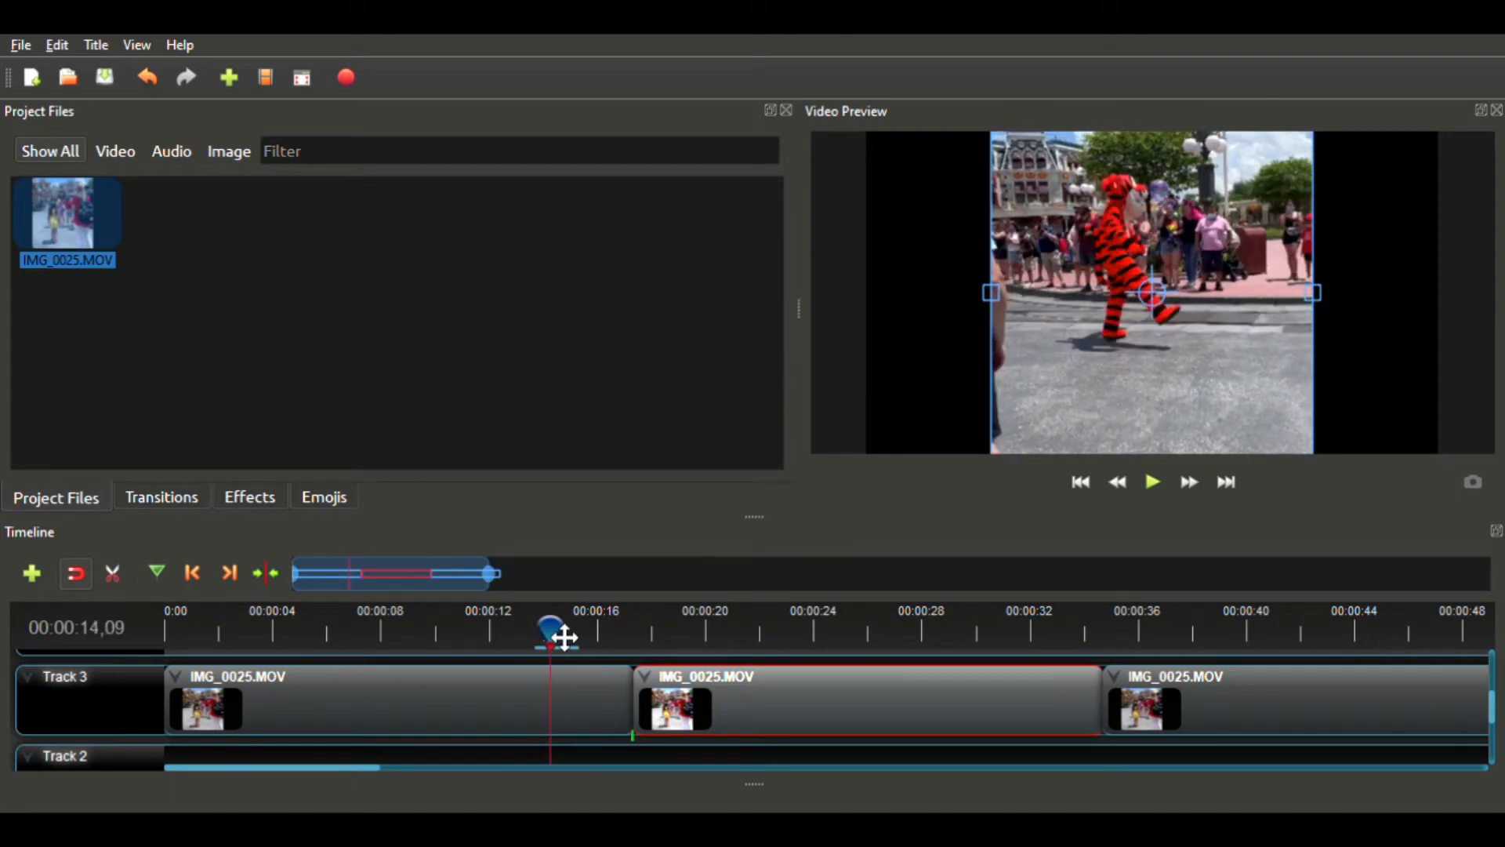
left_click_drag(565, 628, 630, 649)
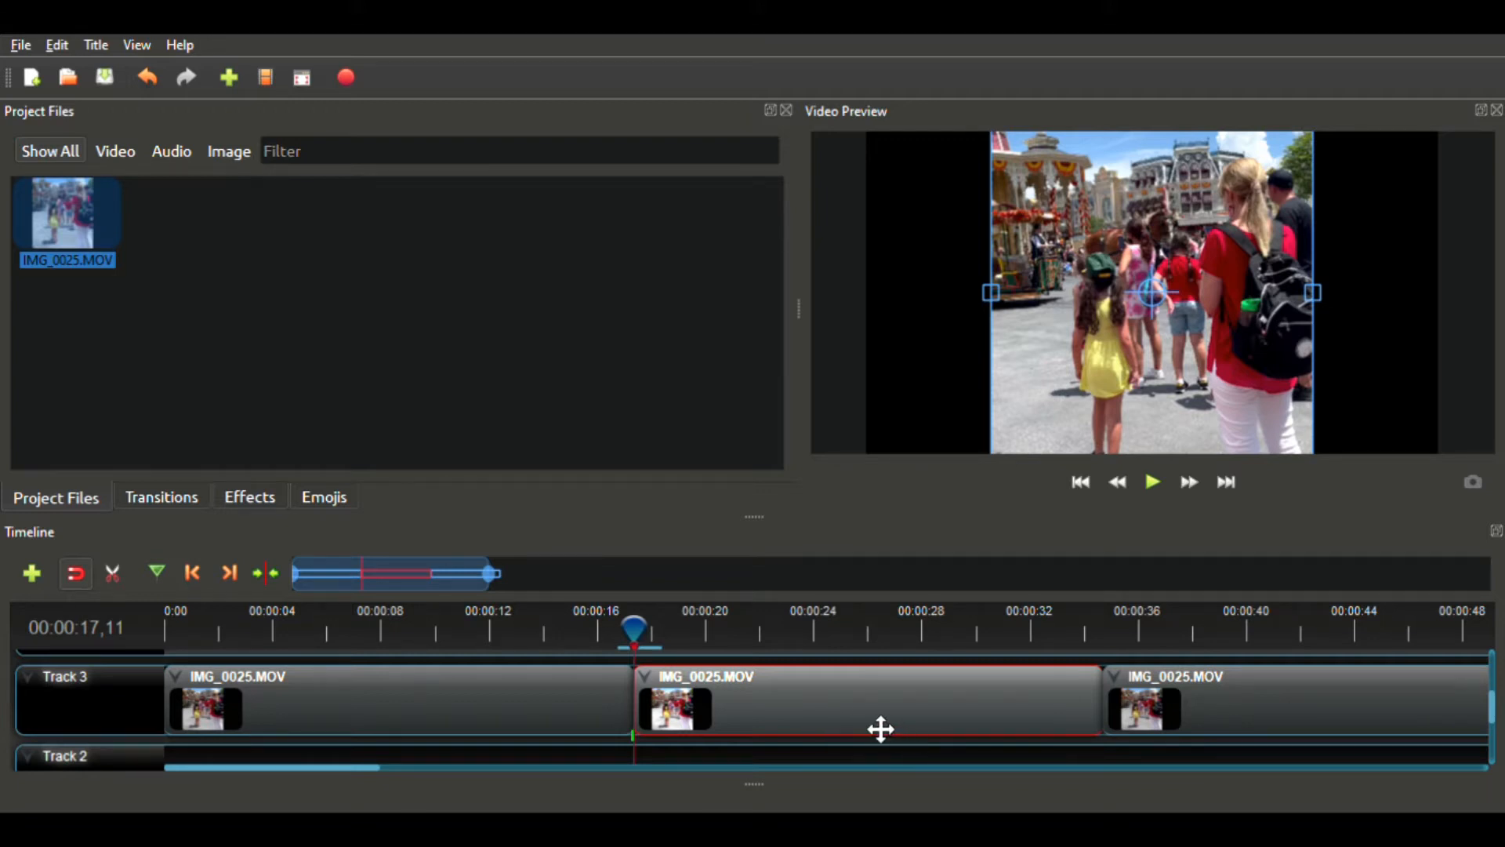
left_click(1278, 712)
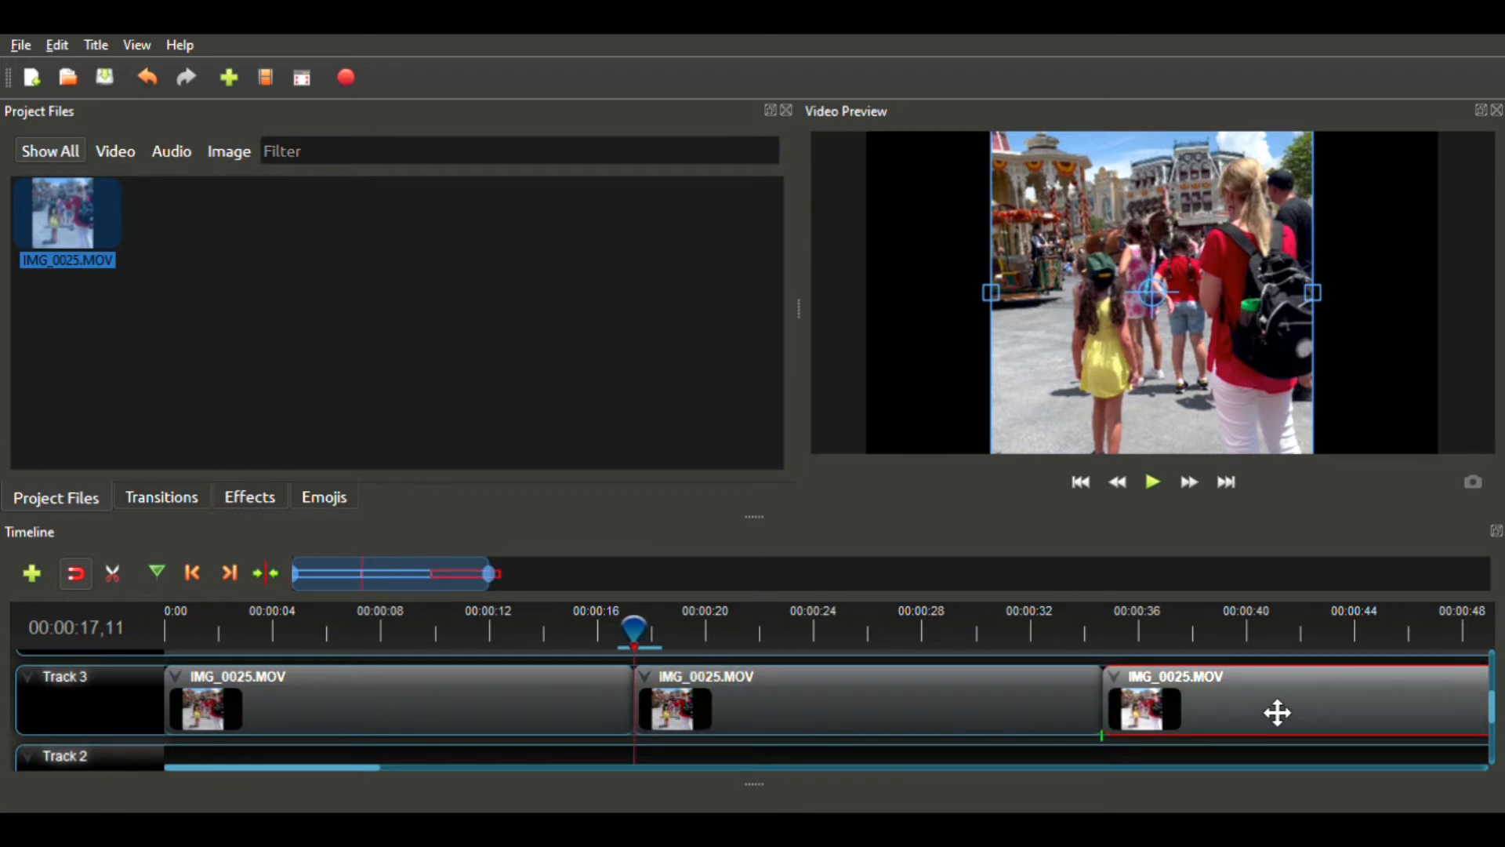
left_click(928, 713)
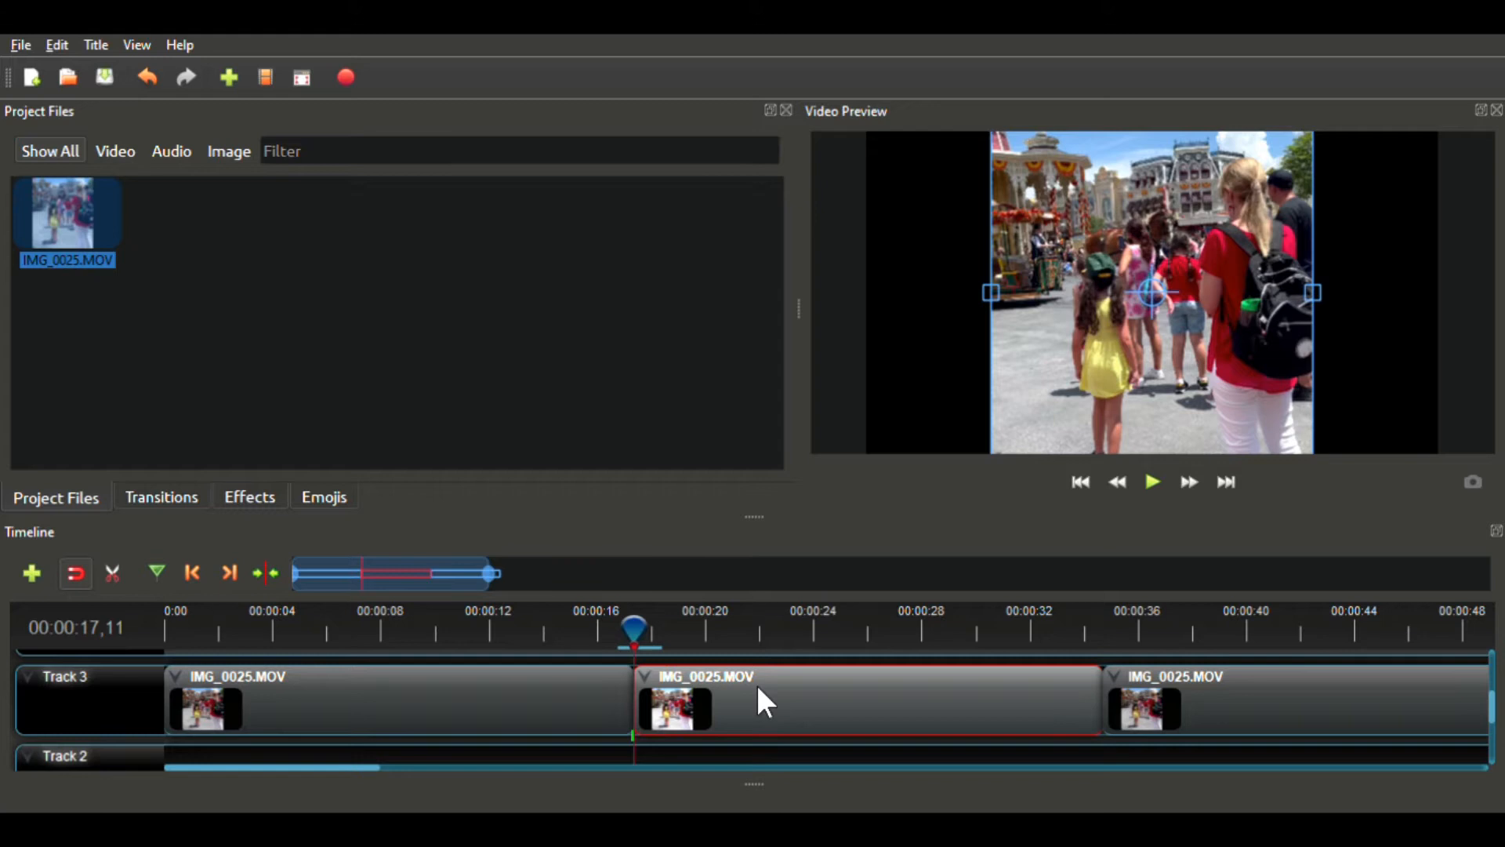
- Show the middle clip's properties and set both Scale X and Scale Y to 2.2
double_click(818, 647)
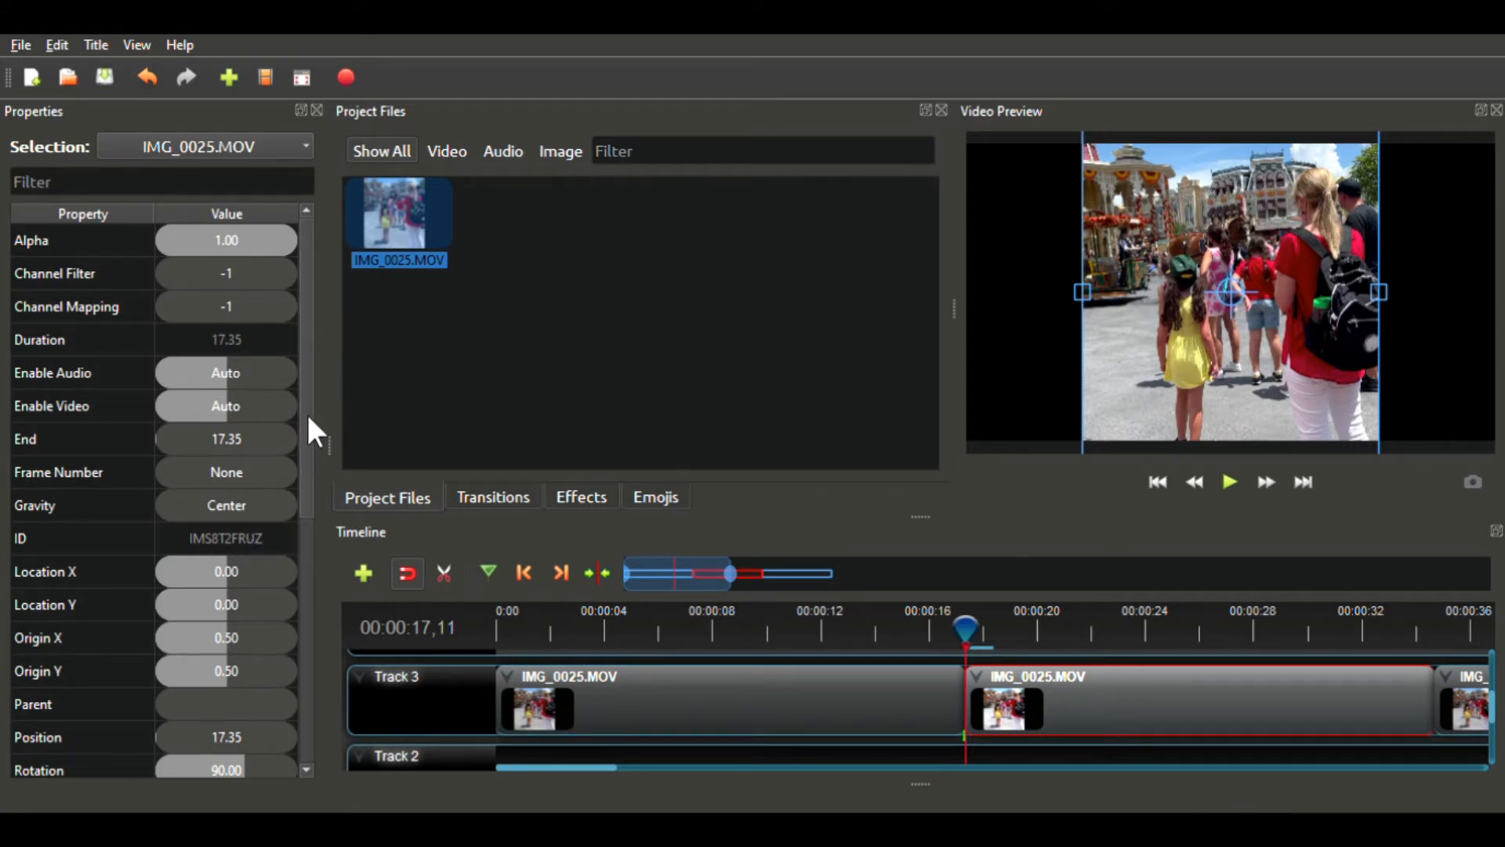
left_click_drag(312, 437, 312, 504)
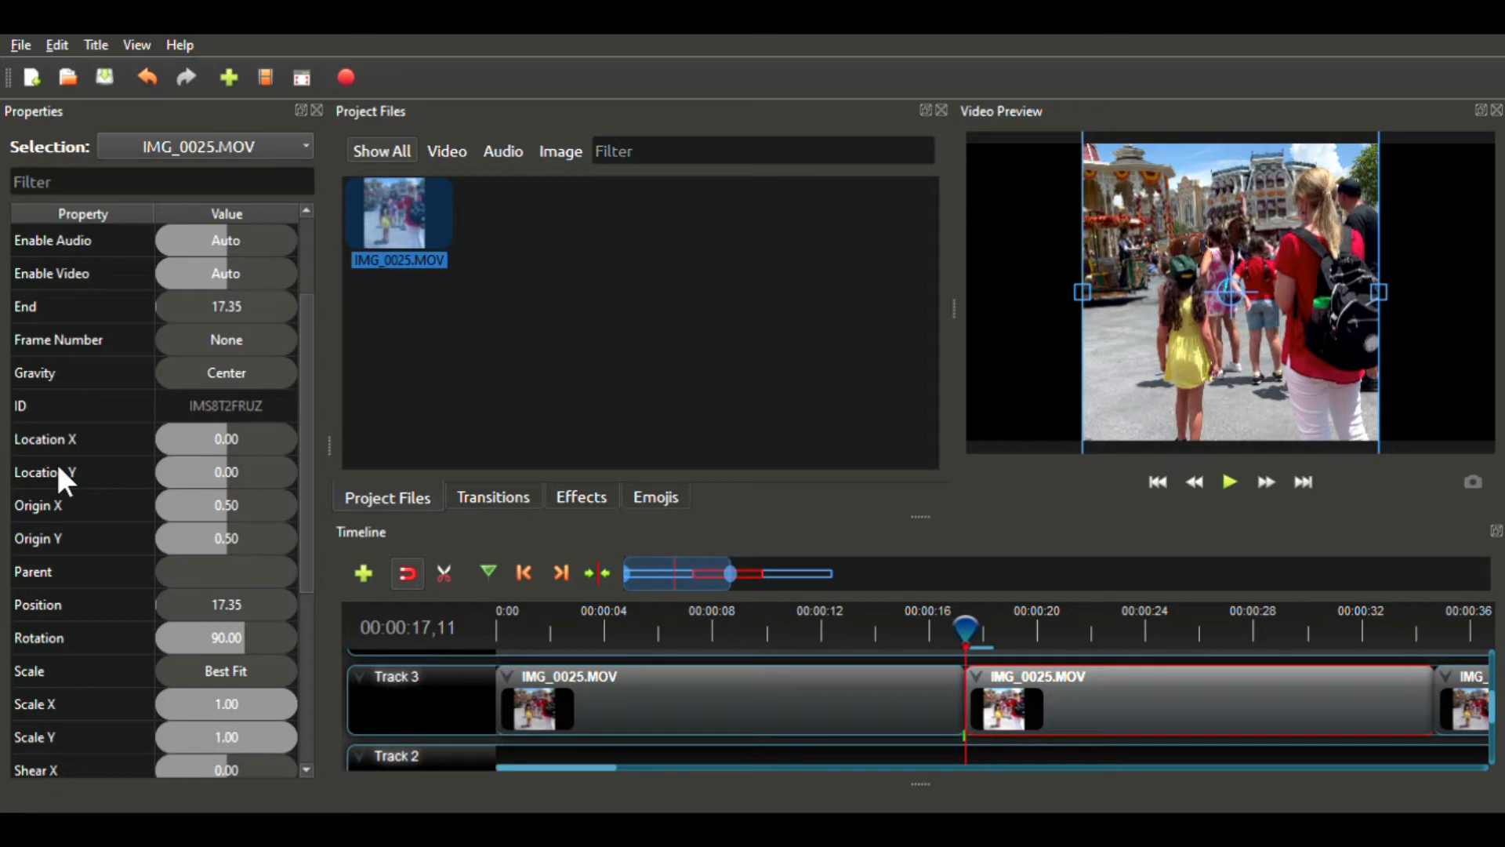
left_click(227, 703)
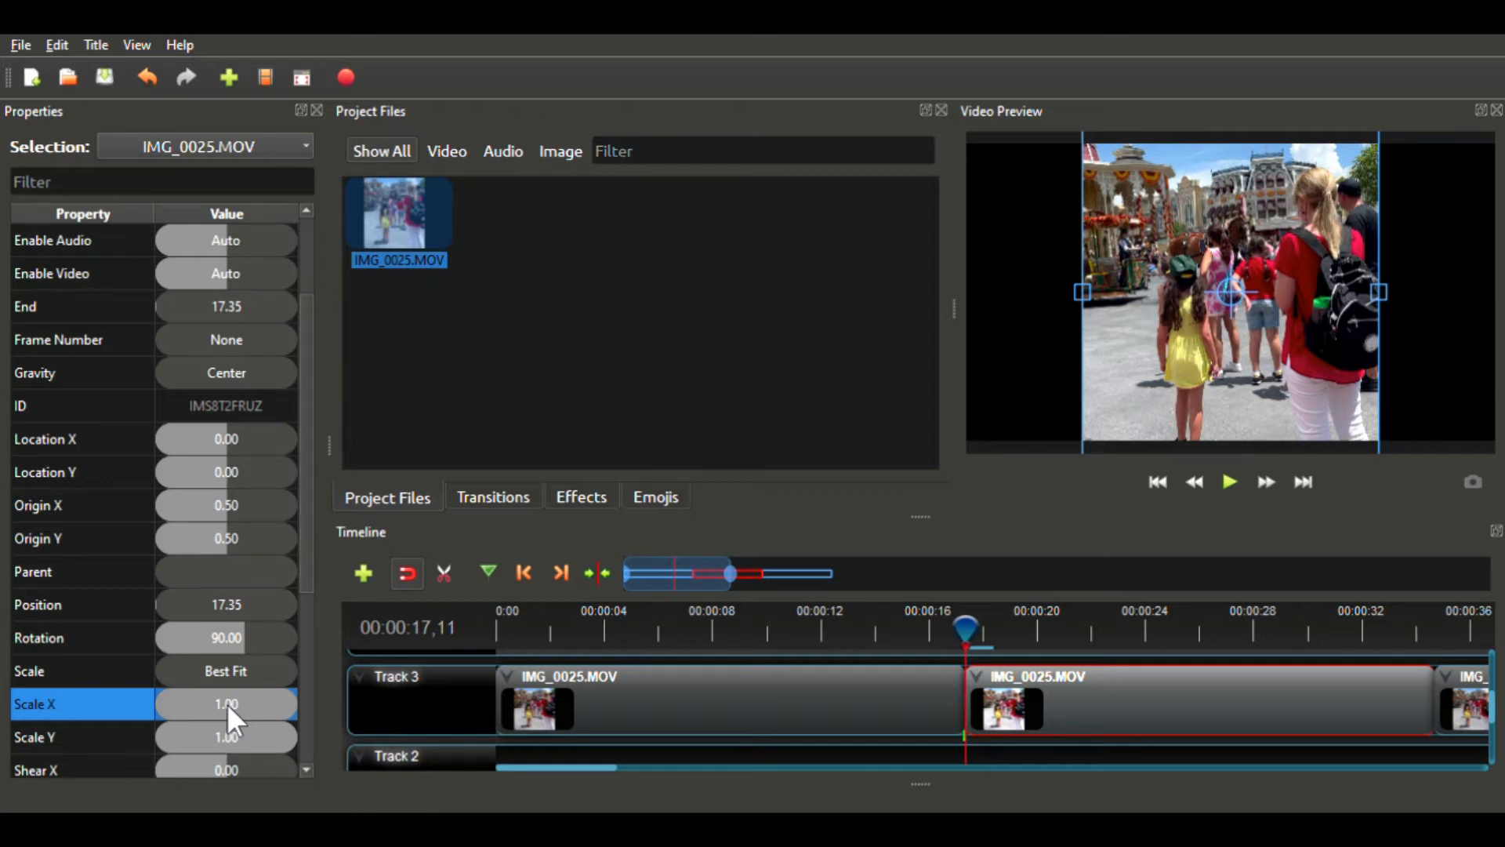
double_click(227, 704)
type("2.2")
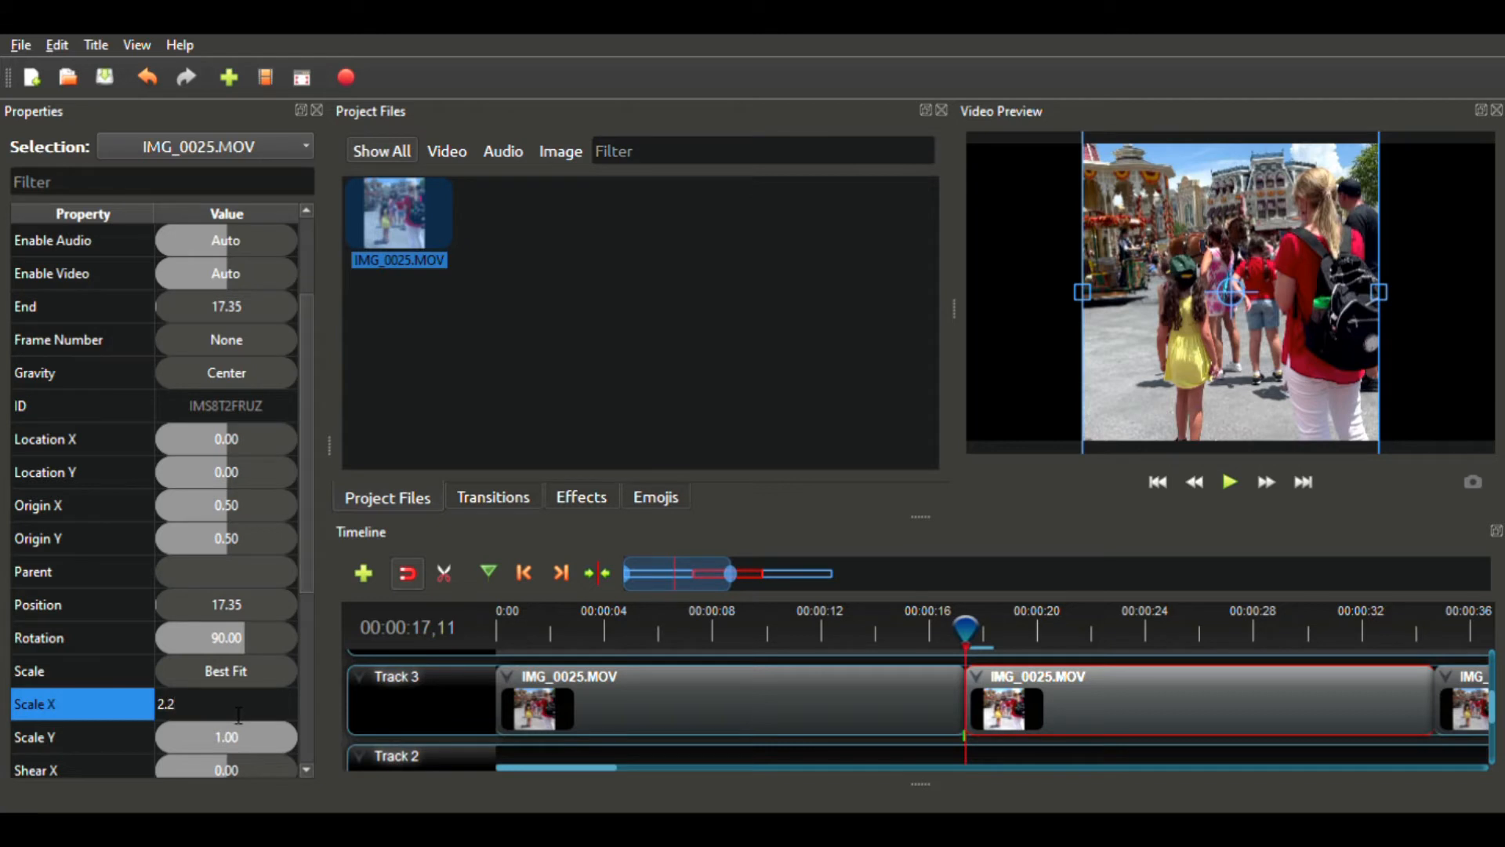
key("Return")
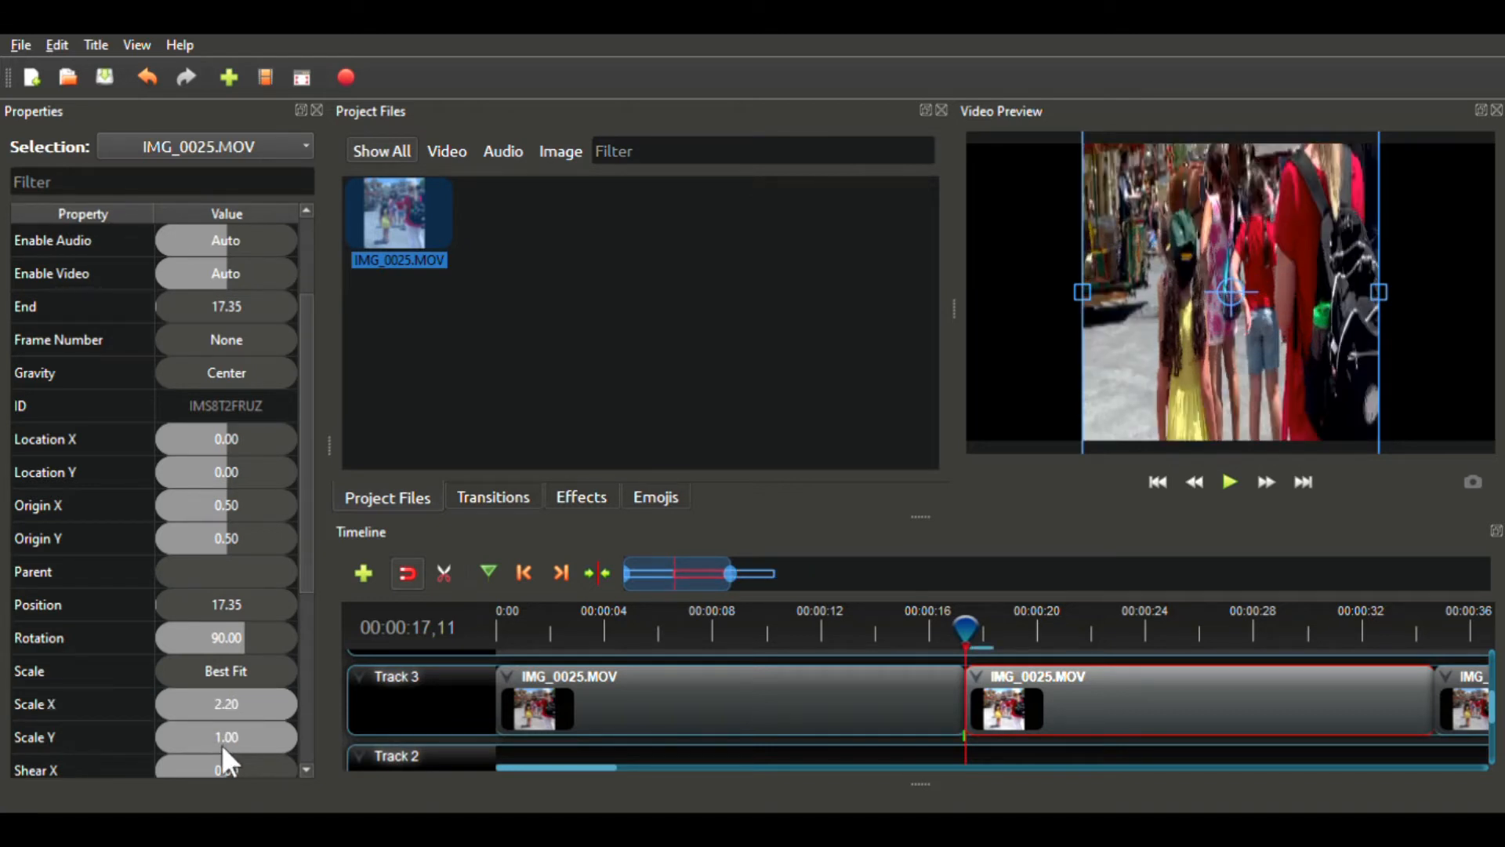
left_click(222, 748)
double_click(221, 744)
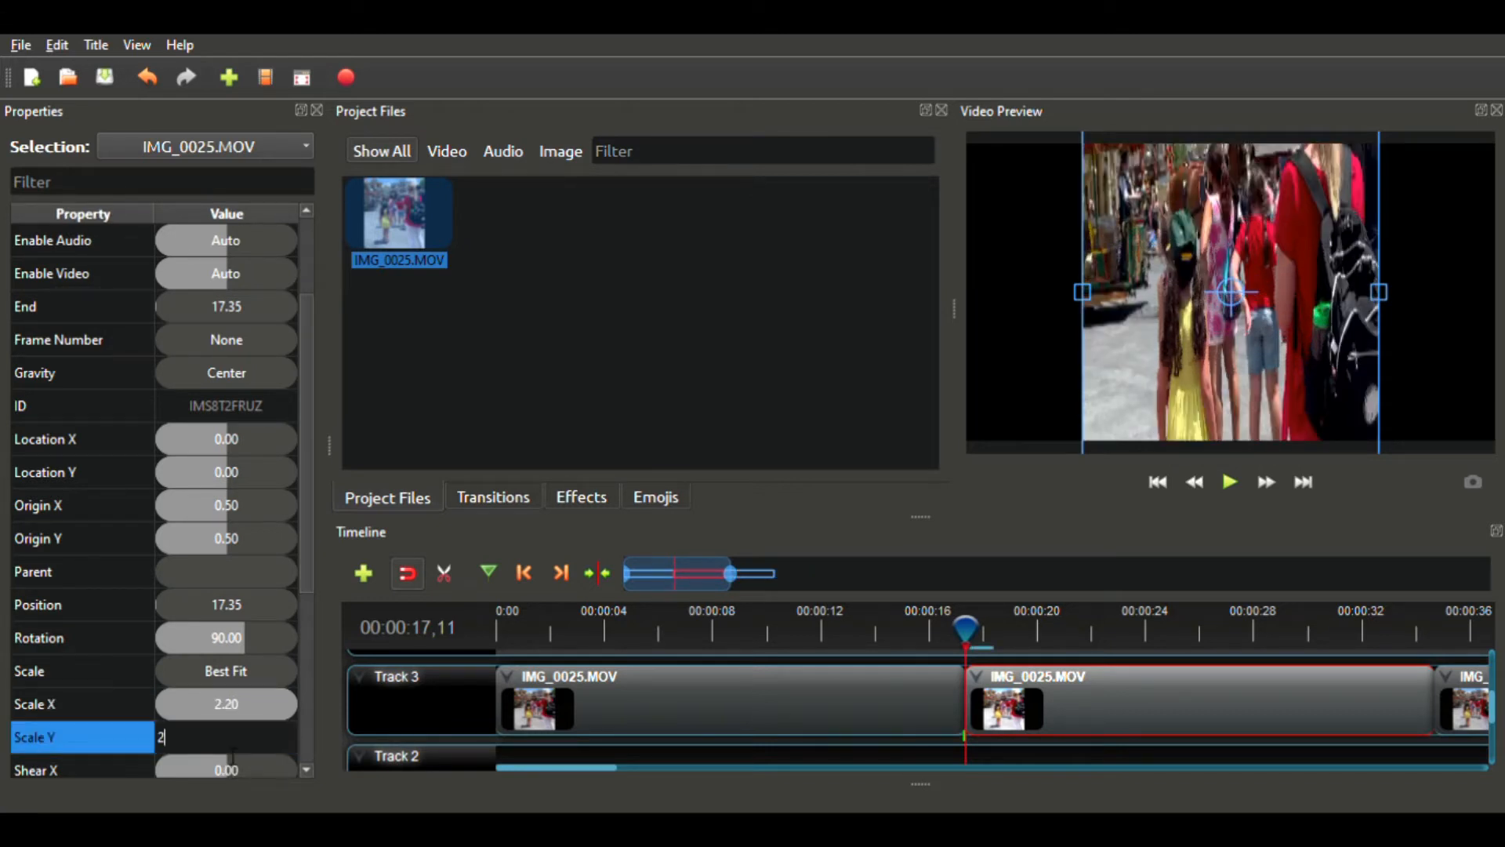
type("2.2")
key("Return")
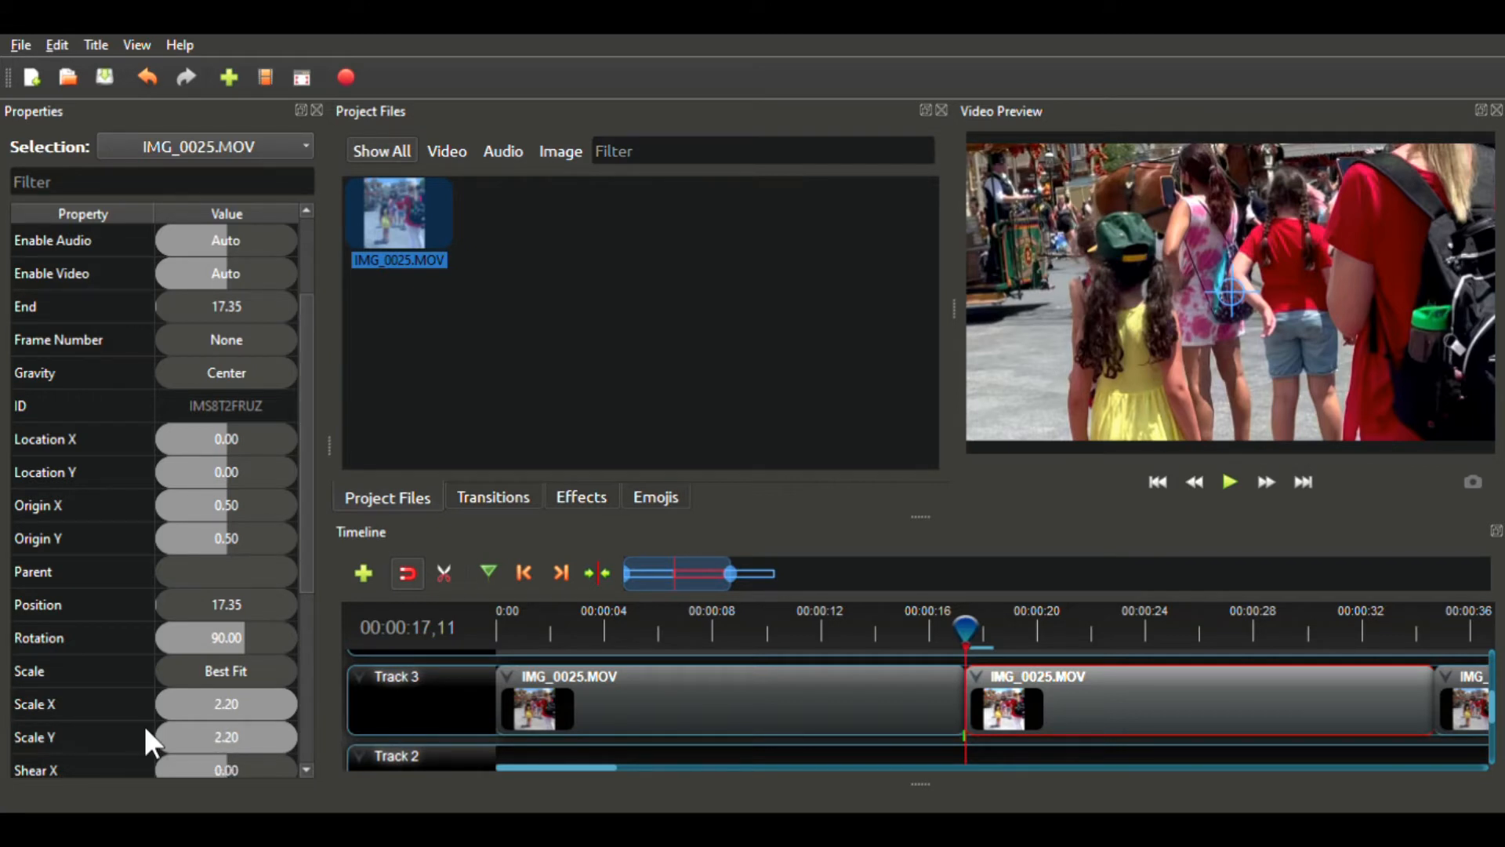
- Set the middle clip's Location Y to 0.5
double_click(233, 470)
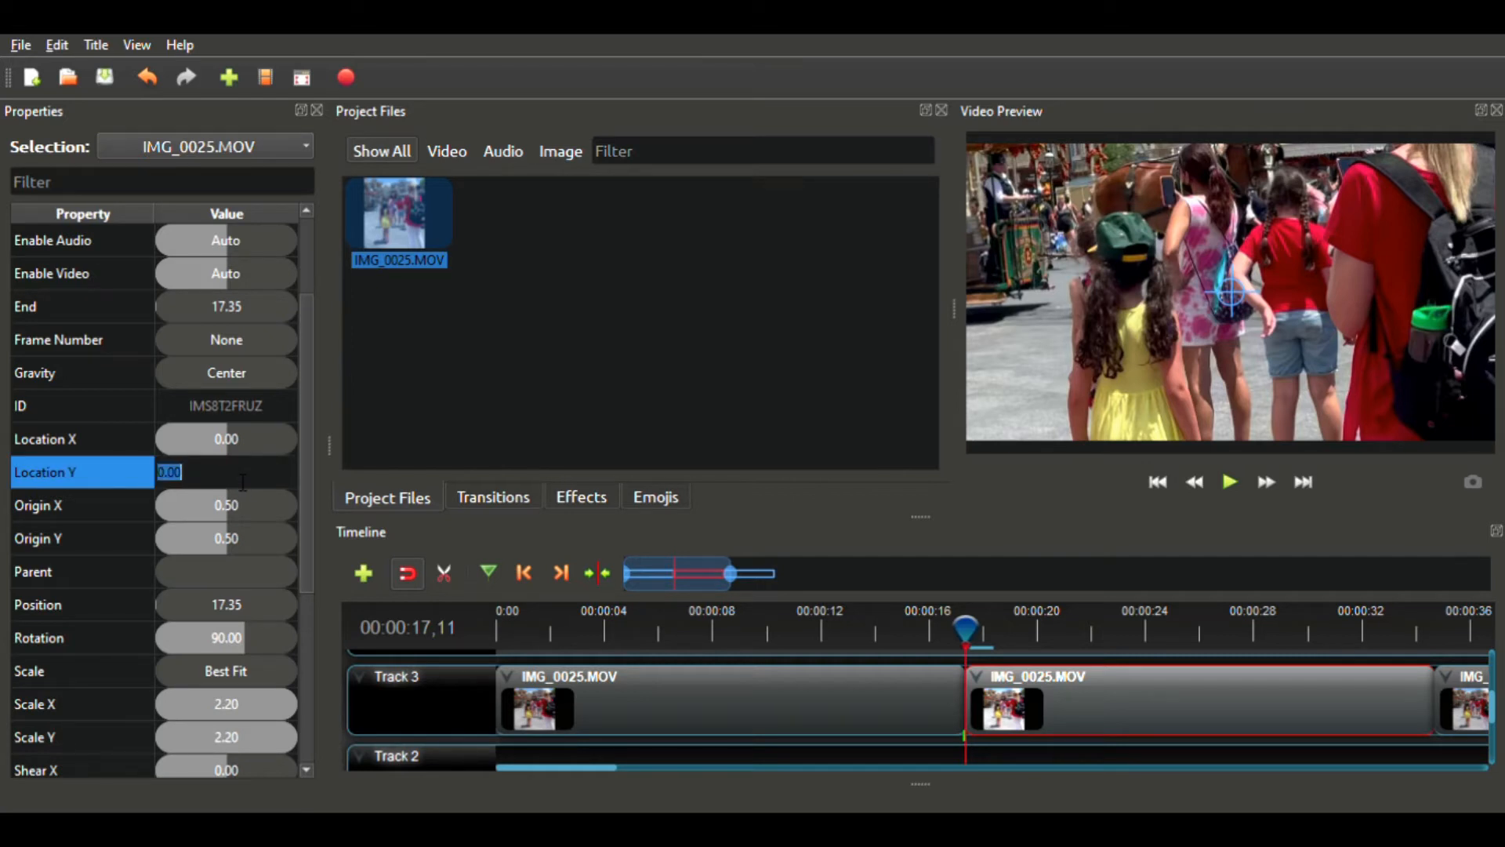
key("BackSpace")
type("0.5")
key("Return")
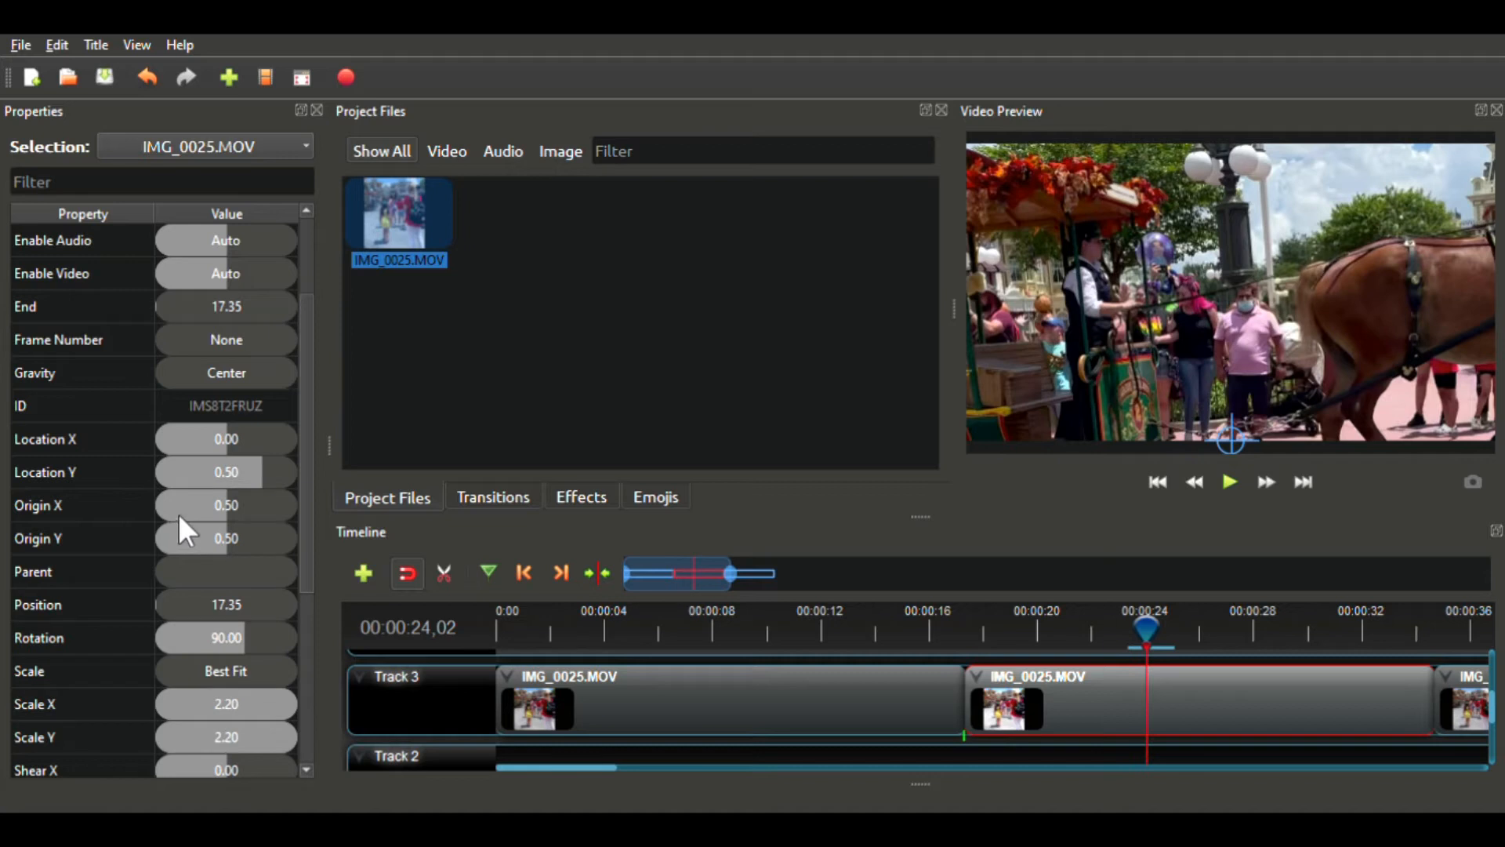
- Insert keyframes for the middle clip's Scale X, Scale Y, Location Y and Location X at 00:00:24,02
left_click(276, 710)
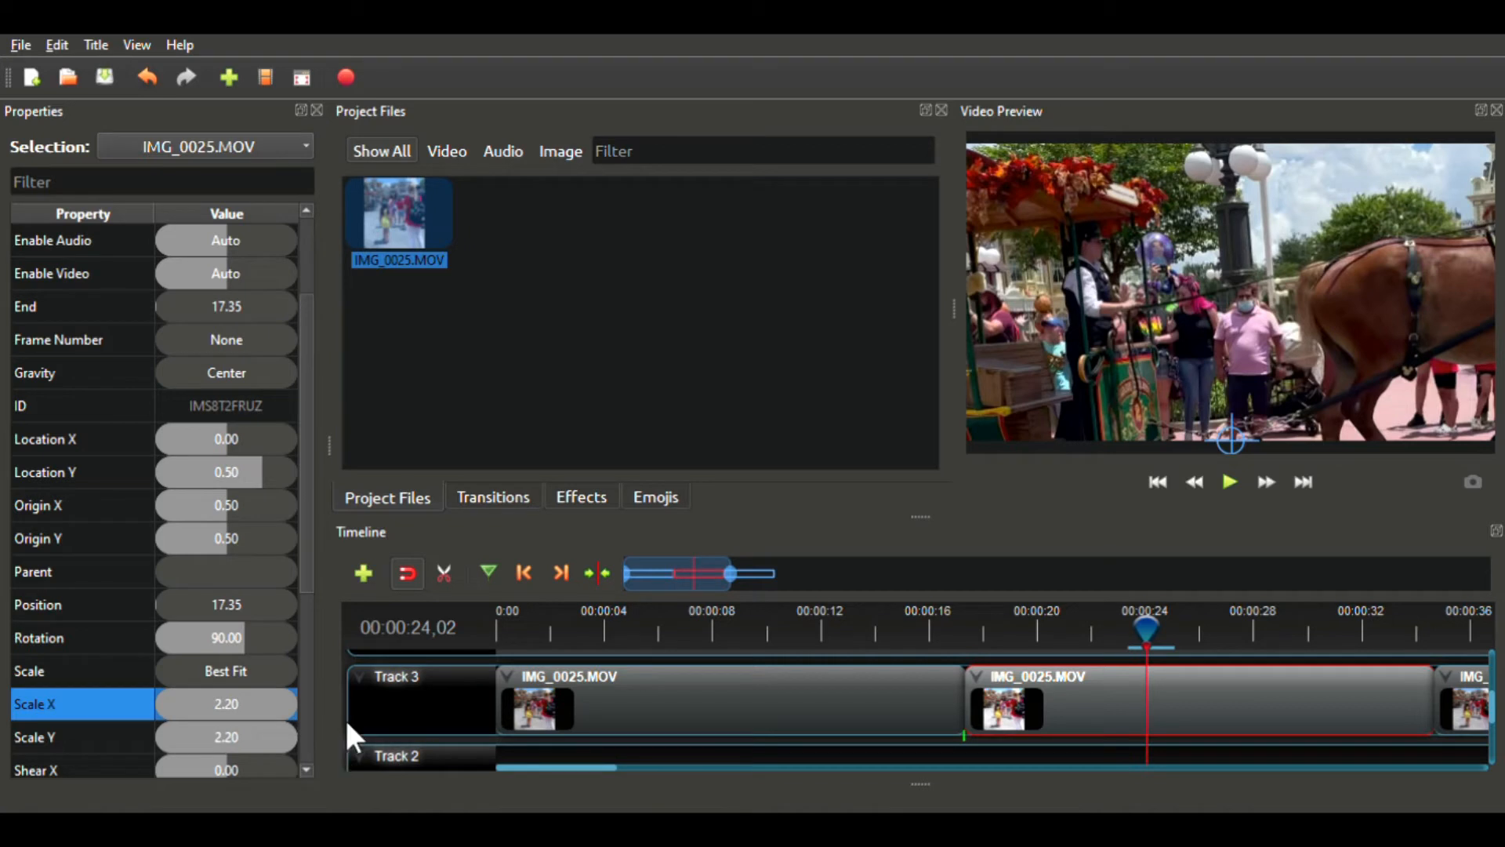
left_click(266, 732)
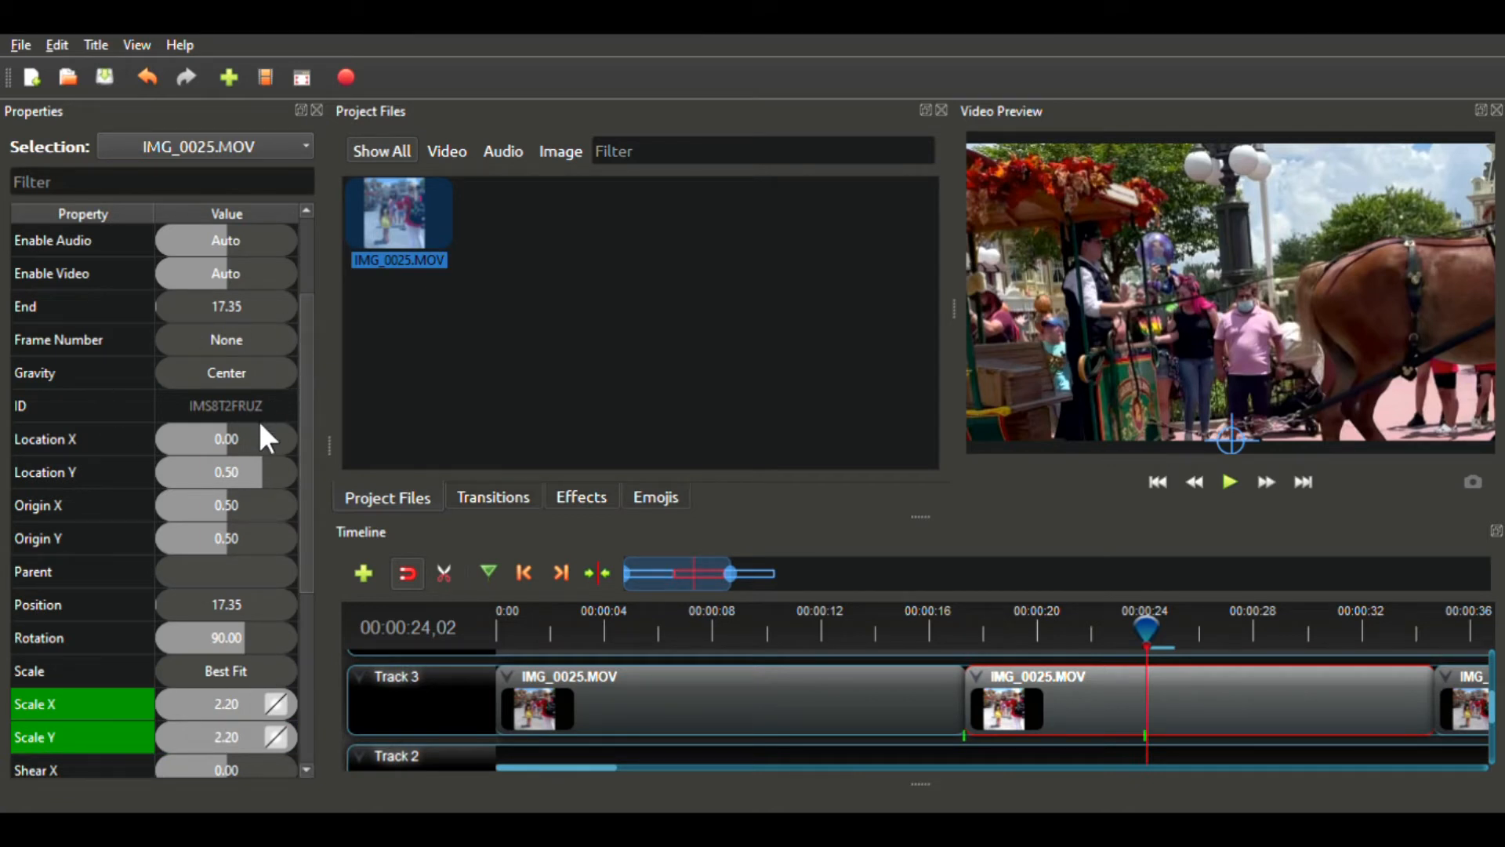
left_click(280, 466)
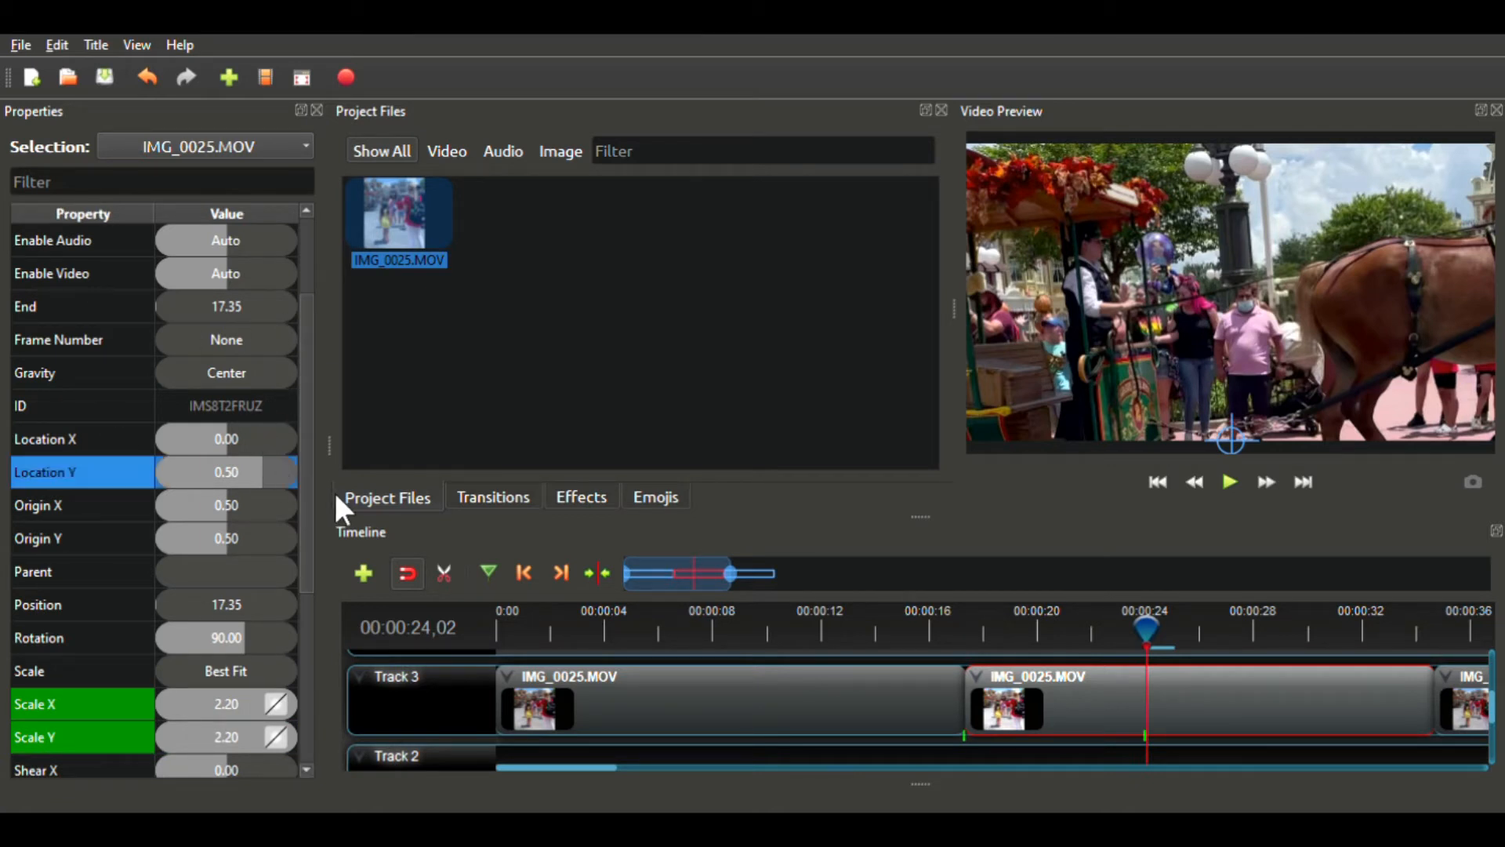
left_click(285, 430)
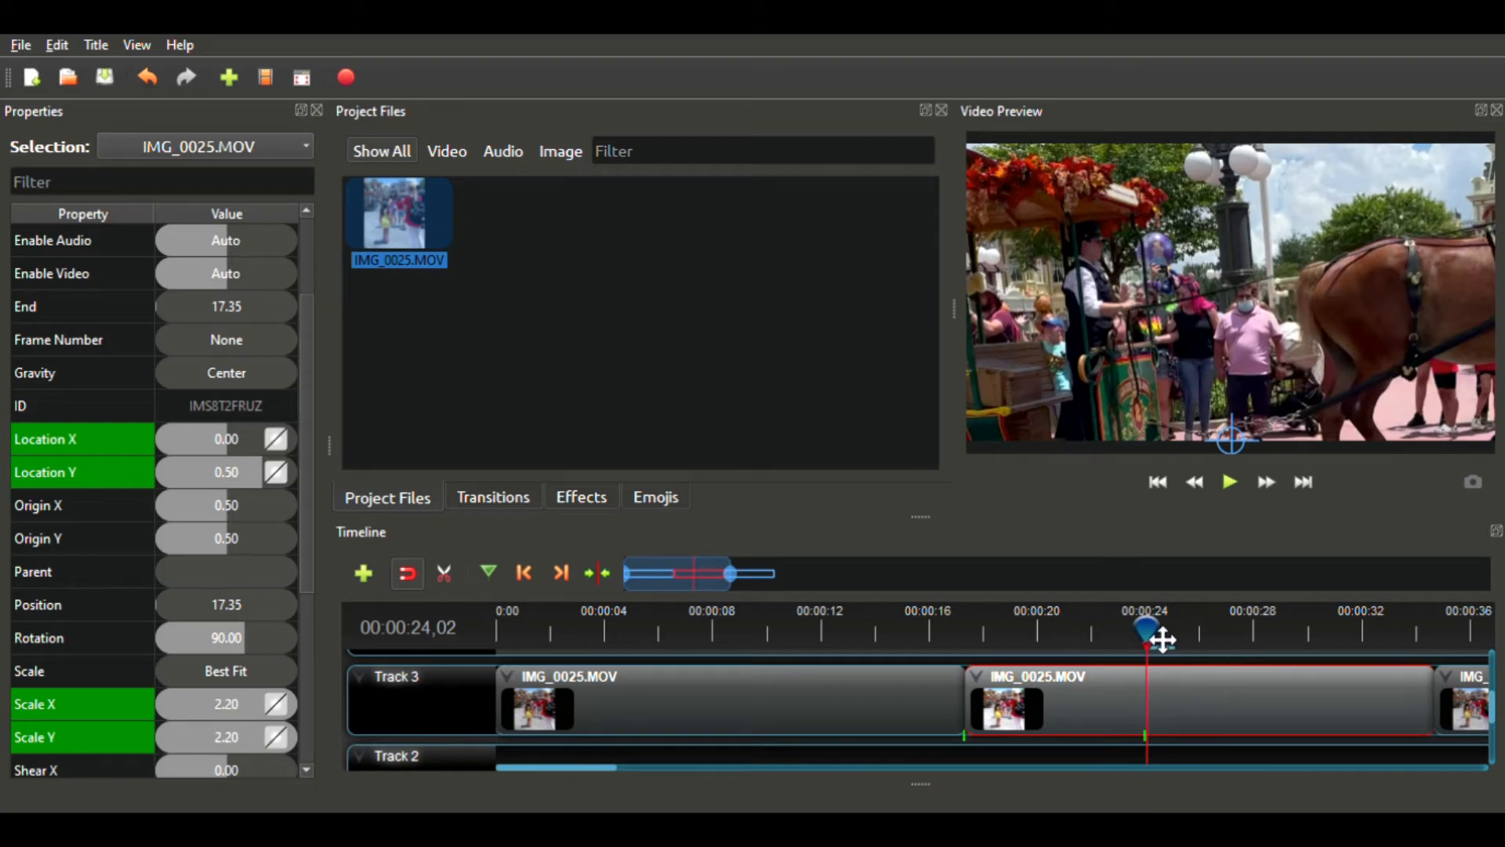
- Move the playhead to 00:00:25,27 and insert keyframes for the clip's Location X, Location Y, Scale X and Scale Y
left_click_drag(1159, 635, 1208, 628)
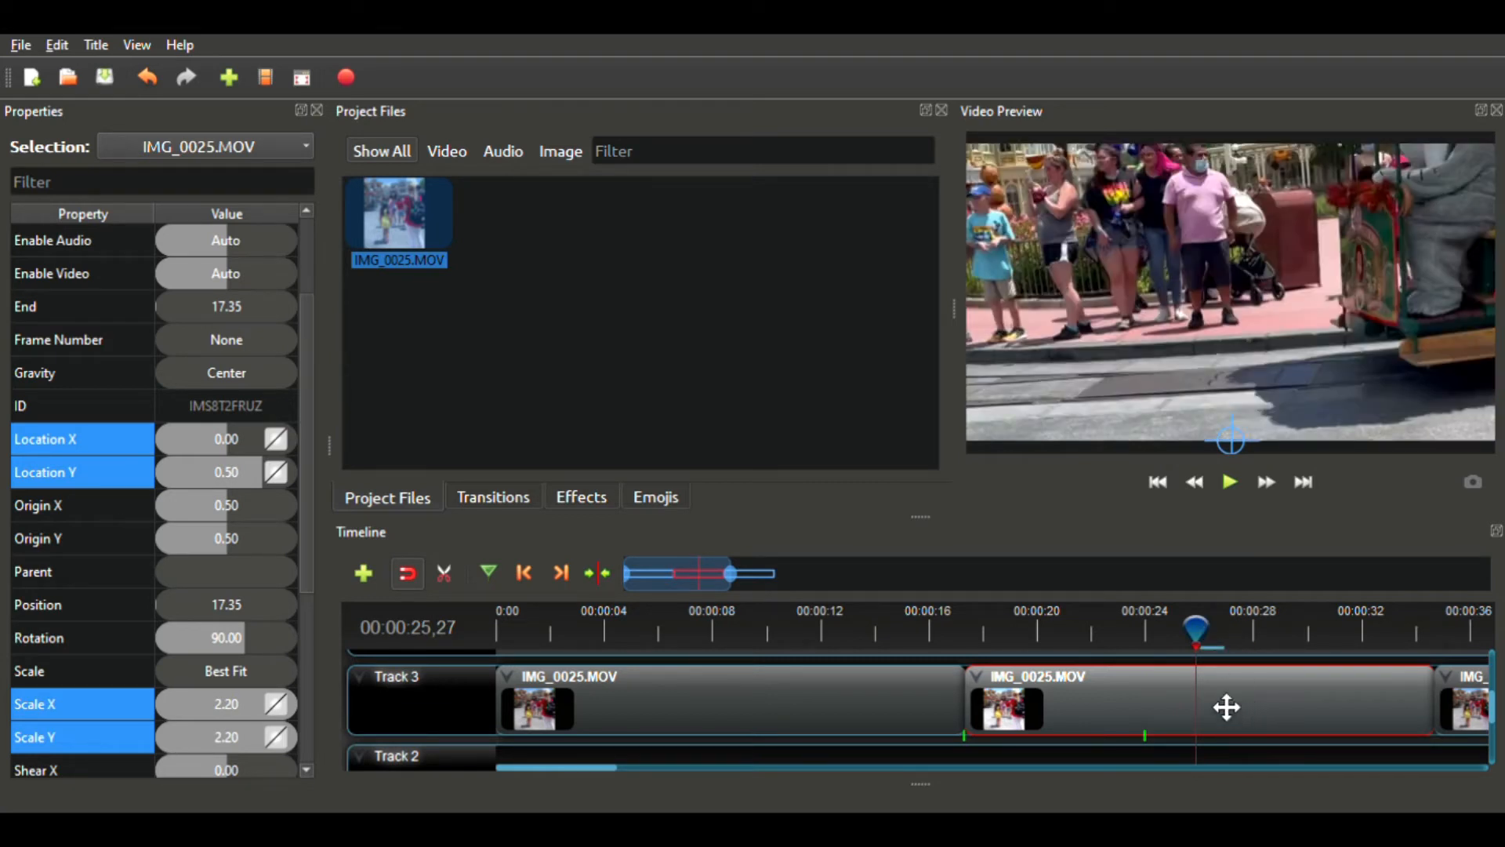
left_click(280, 437)
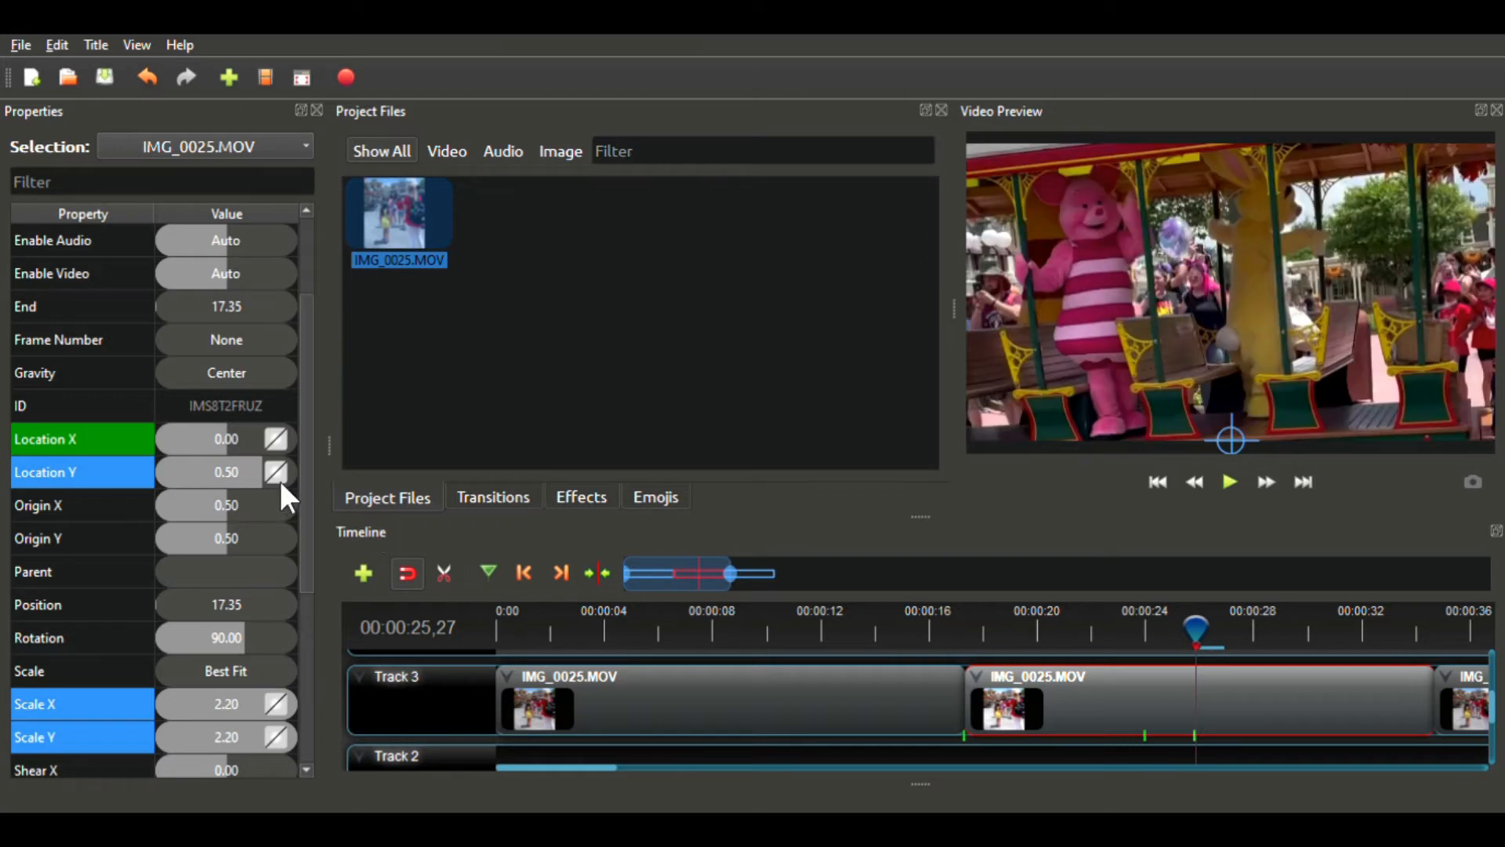
left_click(275, 470)
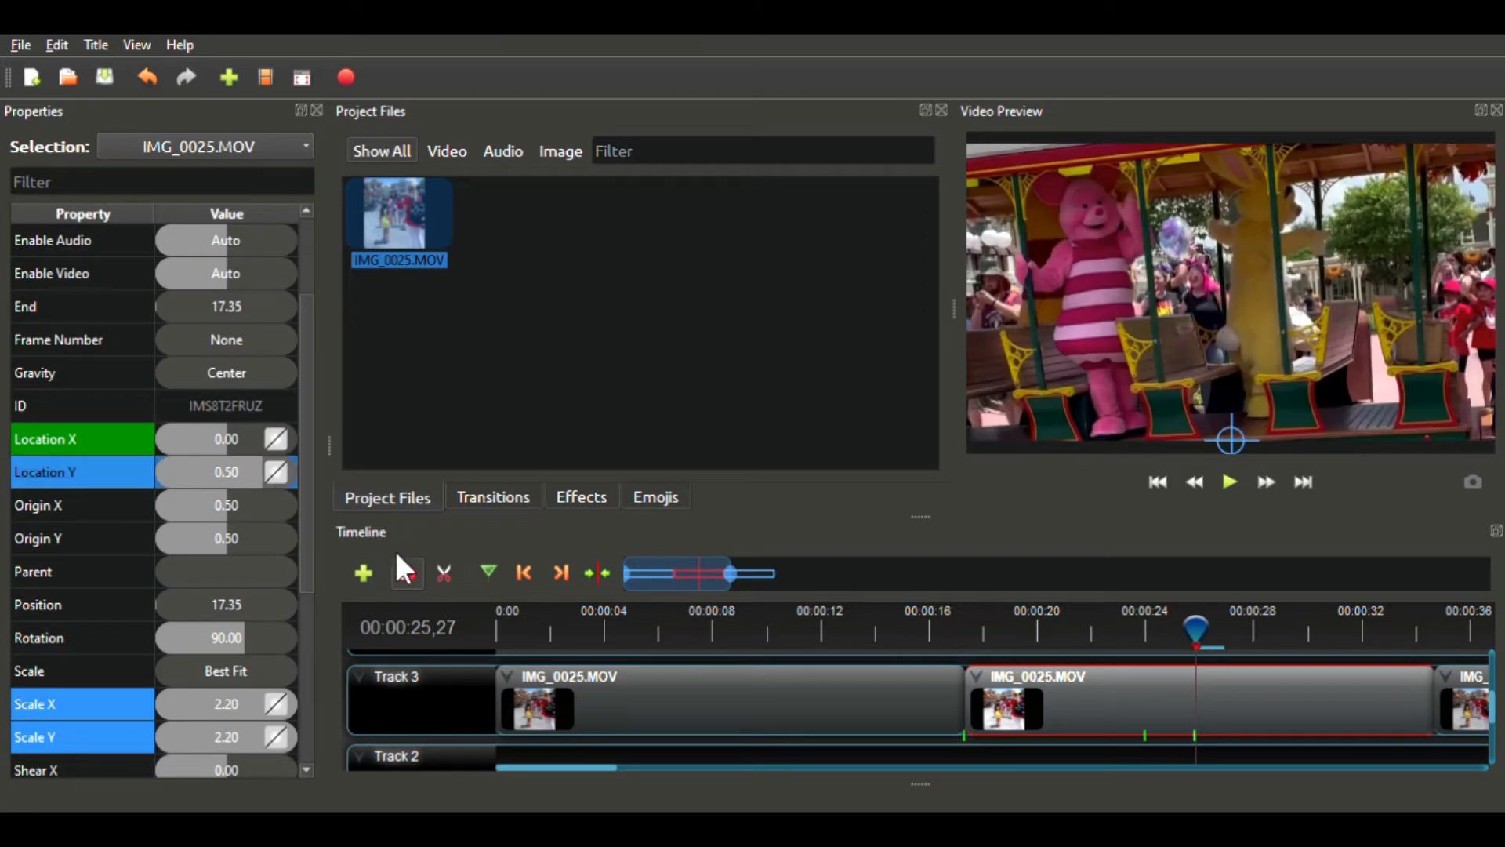
left_click(273, 695)
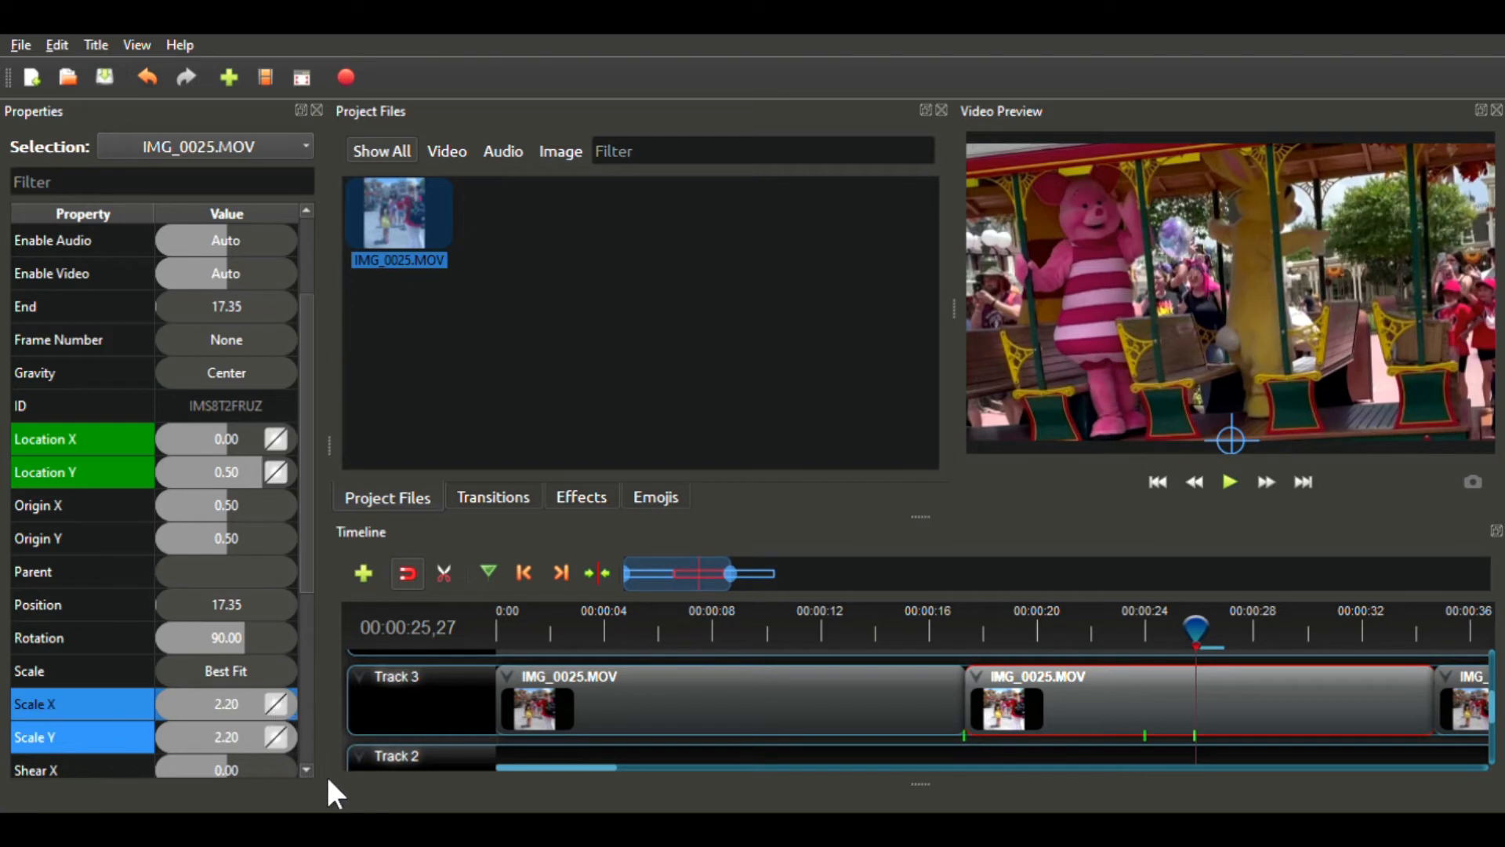
left_click(274, 736)
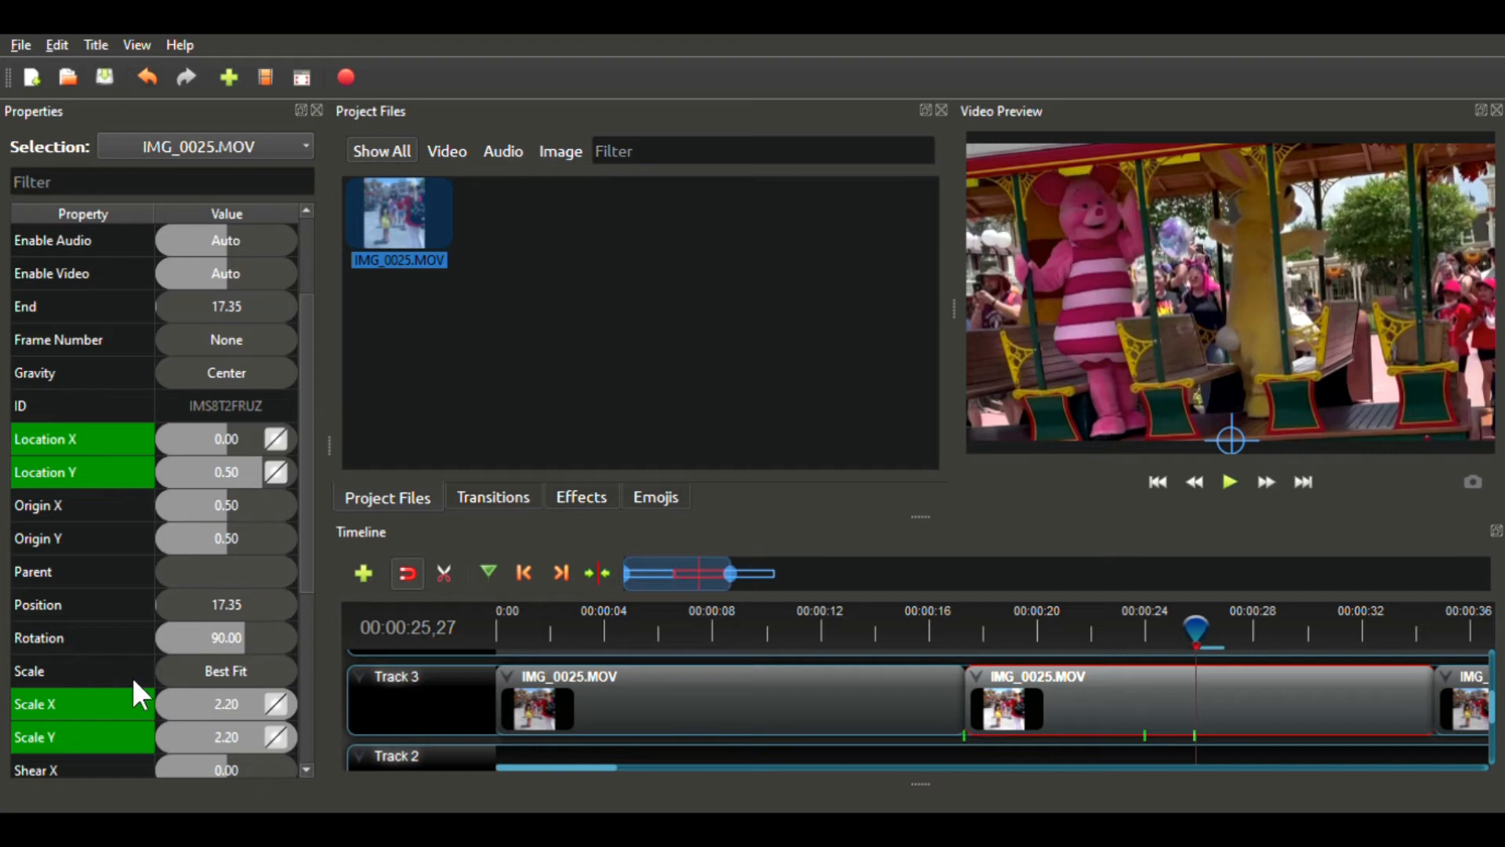
- Set both Scale X and Scale Y of the middle clip to 5 at the 00:00:25,27 keyframe
left_click(206, 704)
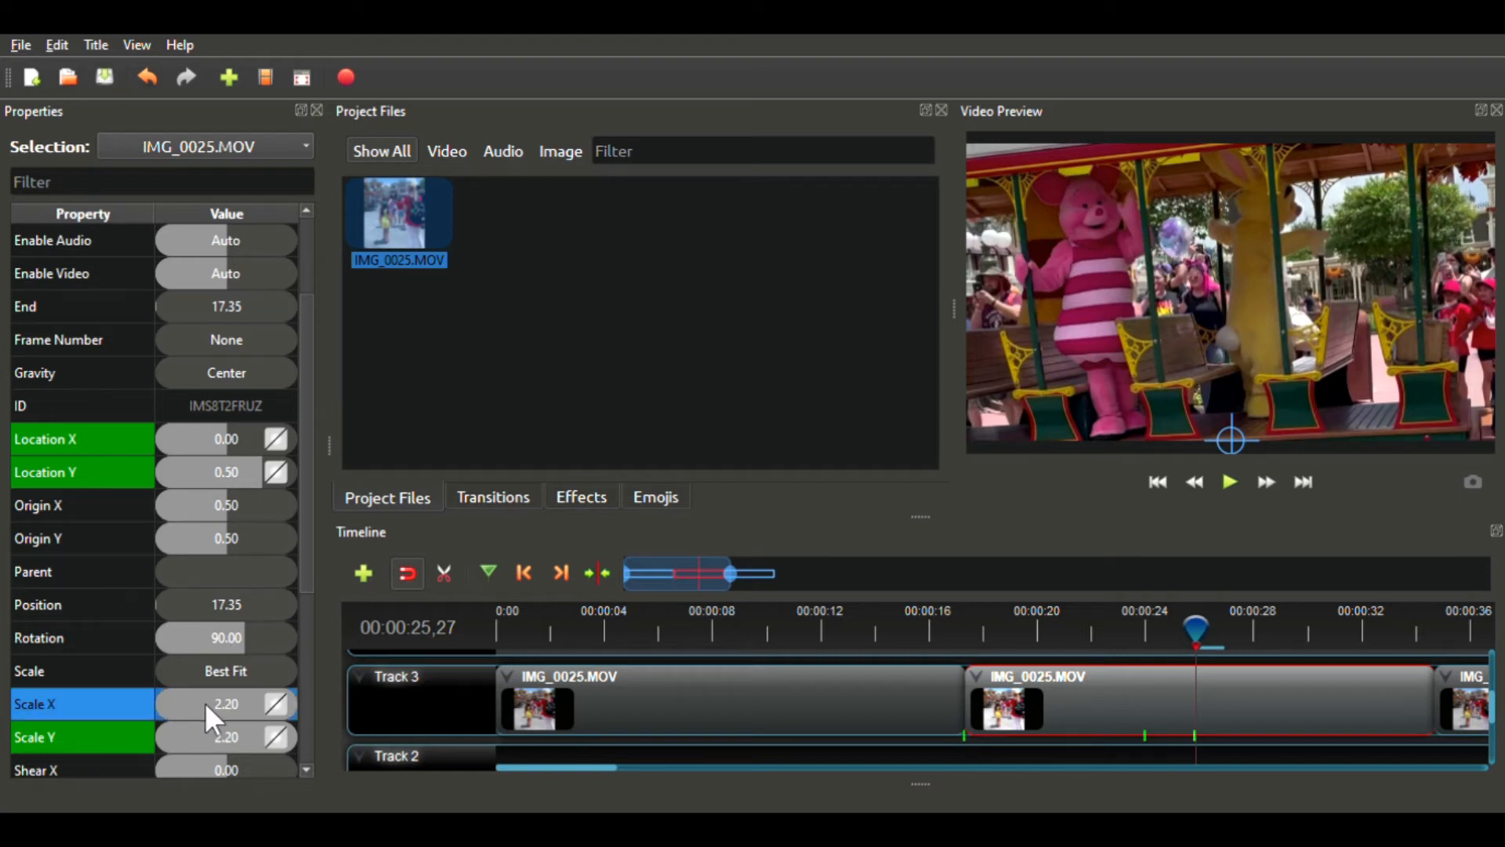
double_click(206, 704)
type("5")
key("Return")
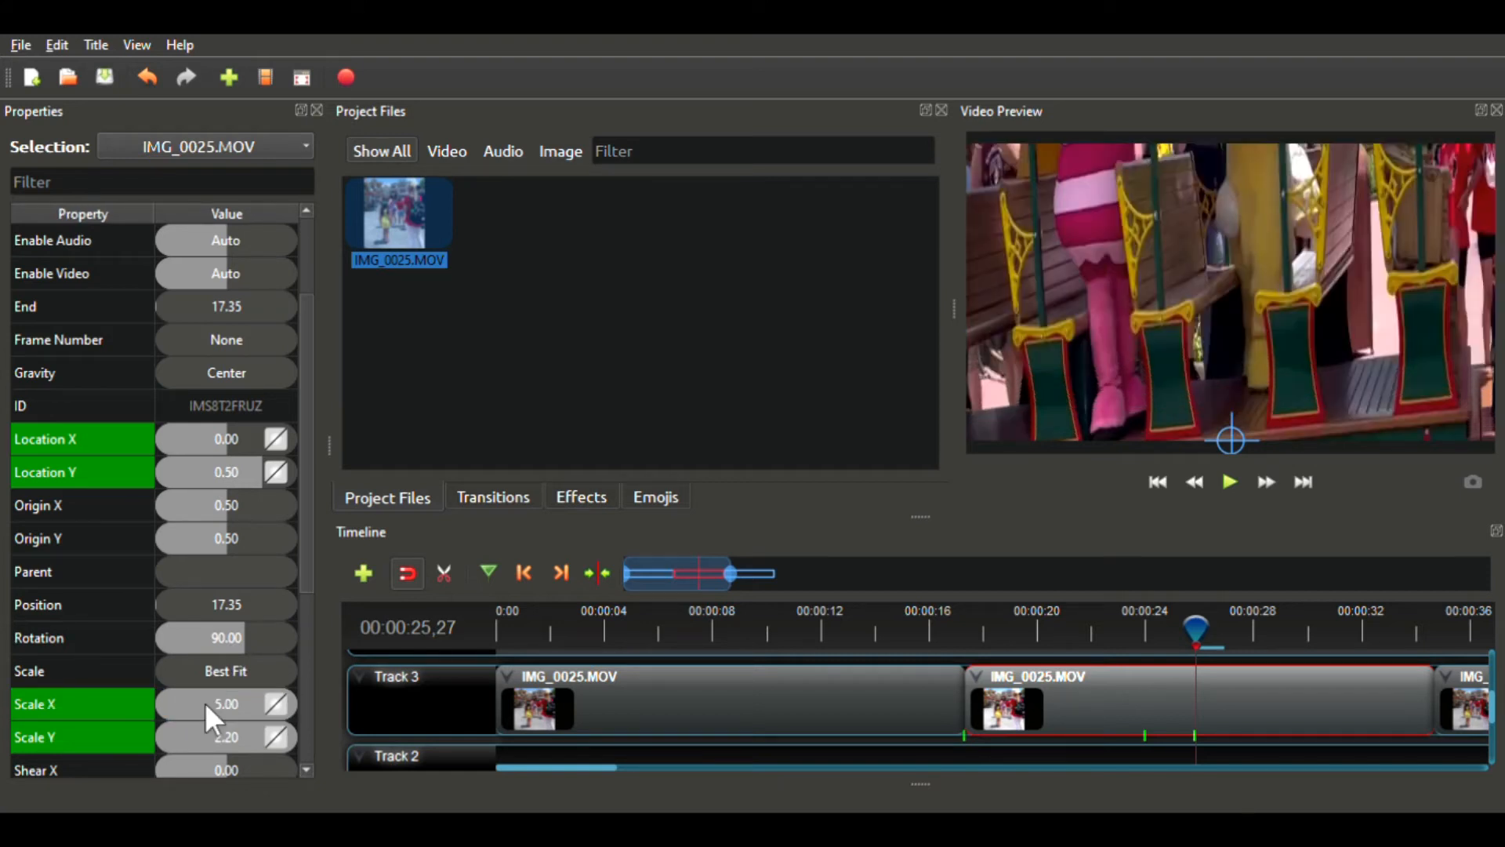
left_click(215, 739)
double_click(215, 741)
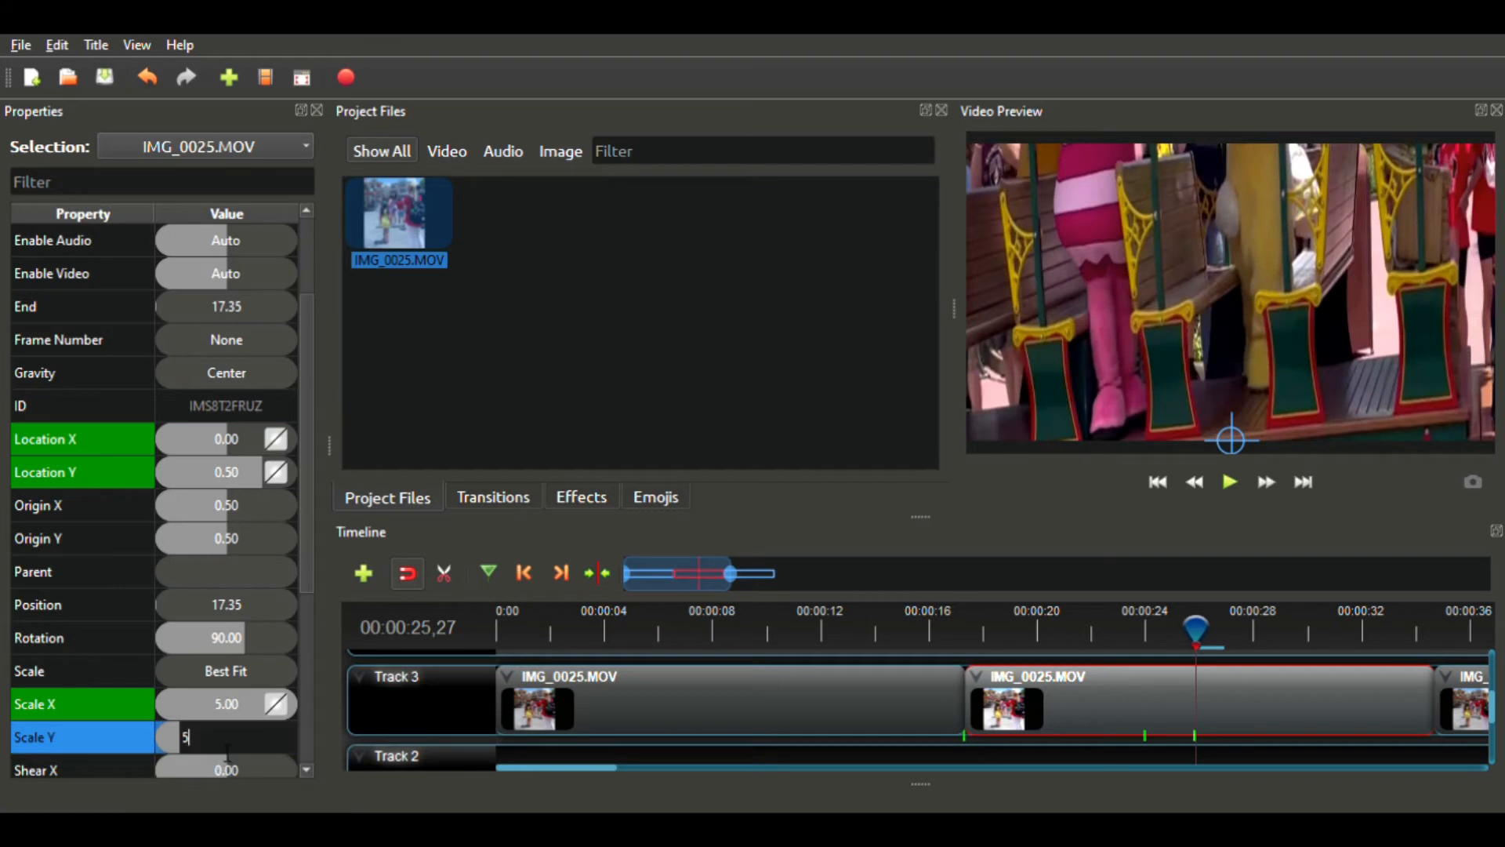
type("5")
key("Return")
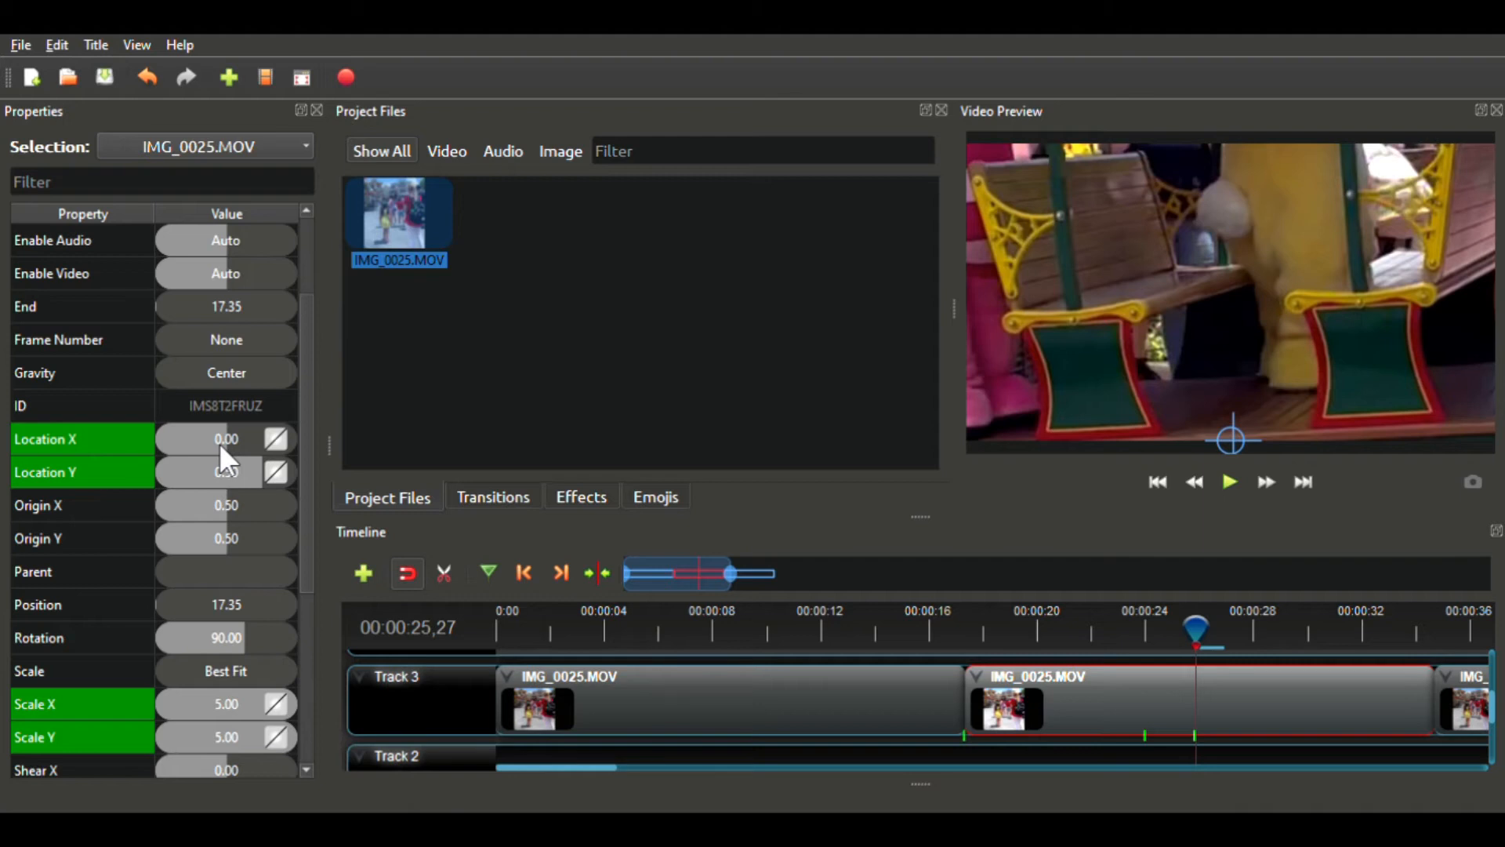
- Set the clip's Location Y to 1.7 and Location X to 0.6 at the 00:00:25,27 keyframe
left_click(218, 478)
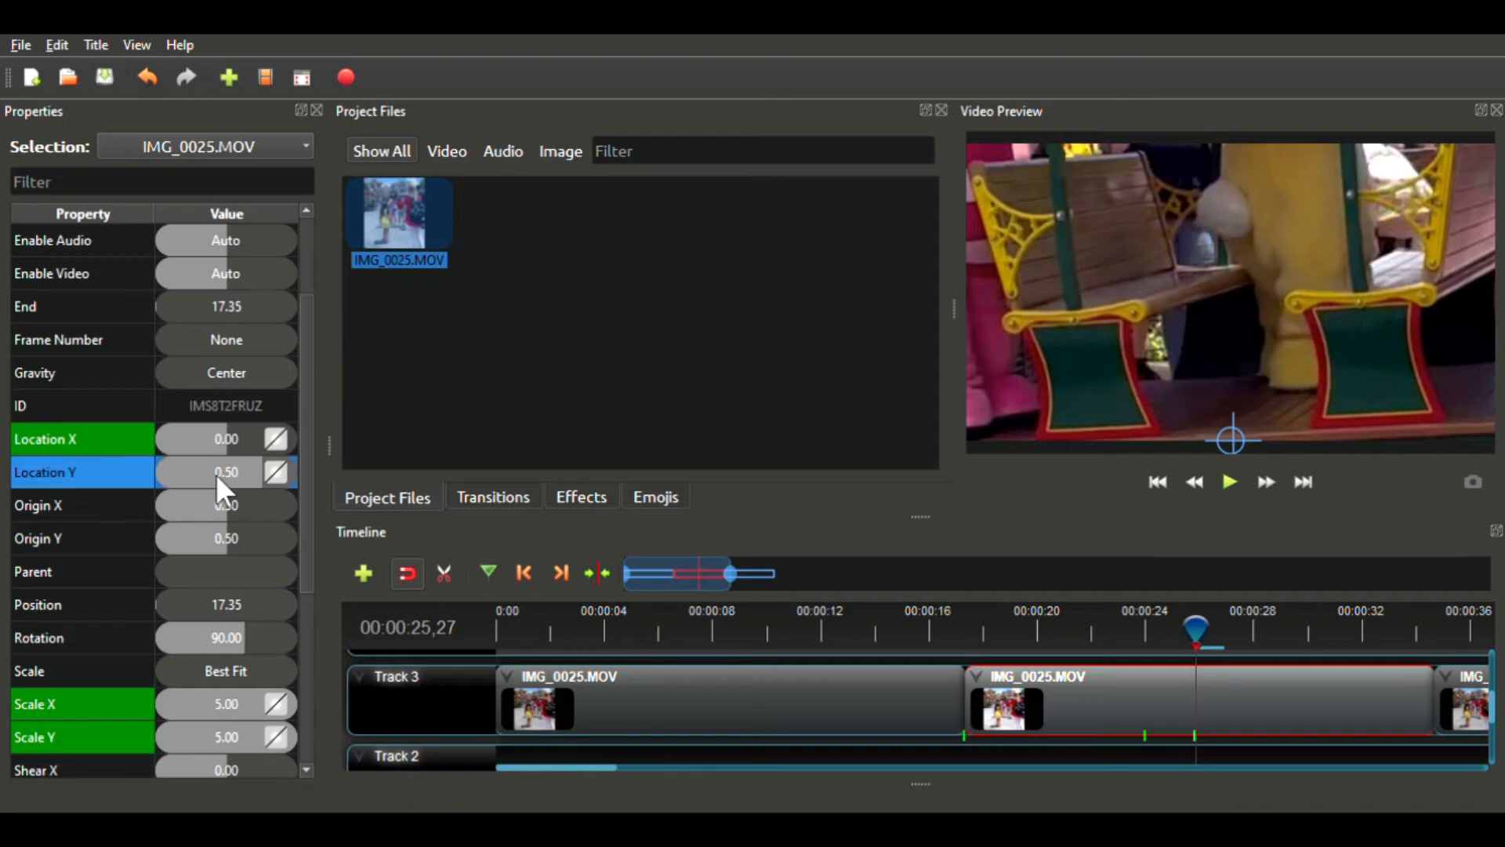
double_click(217, 476)
type("1.")
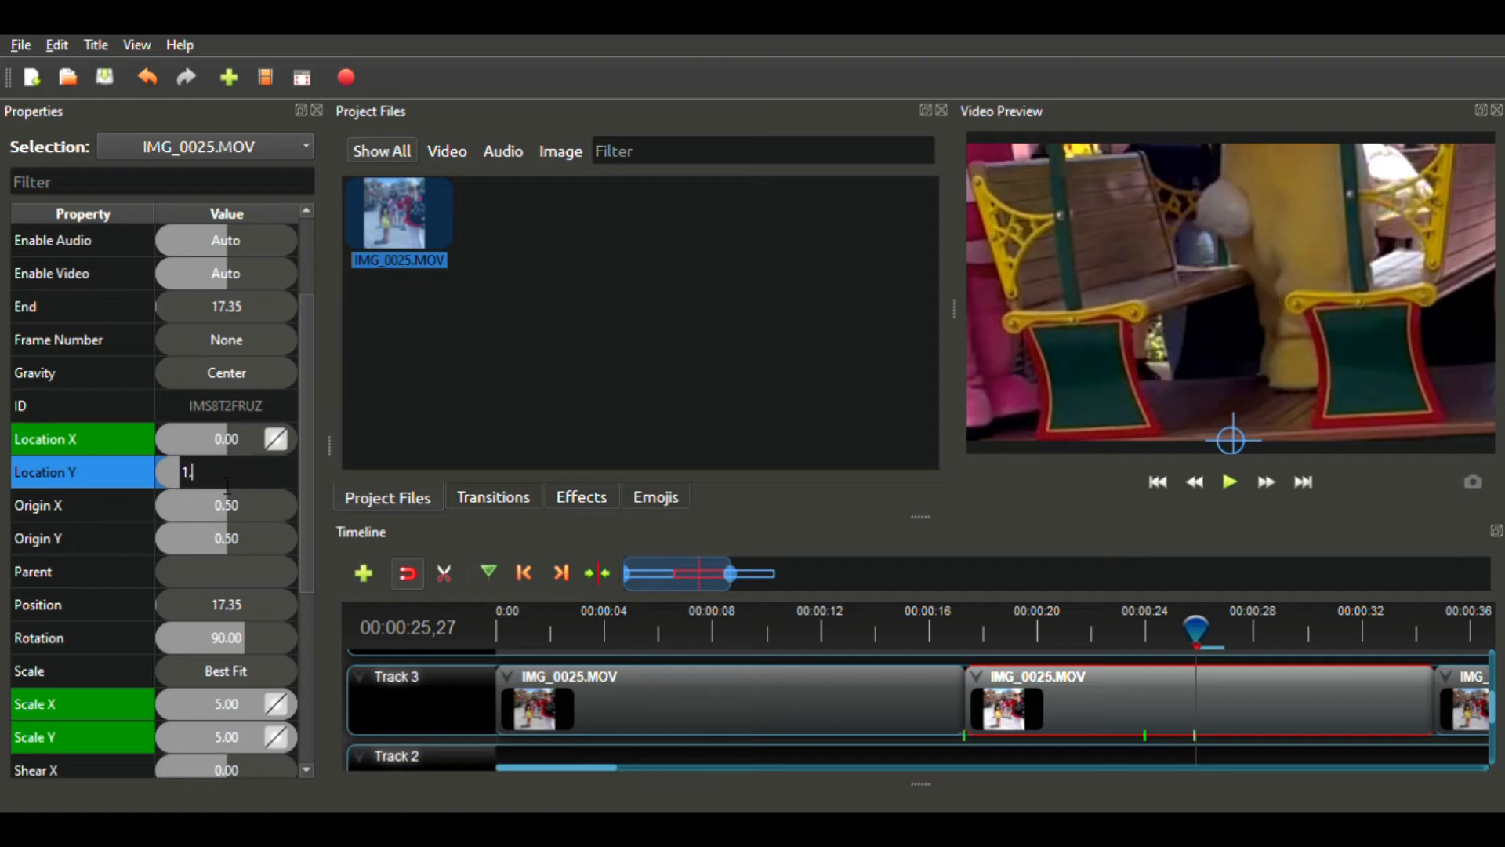
type("7")
key("Return")
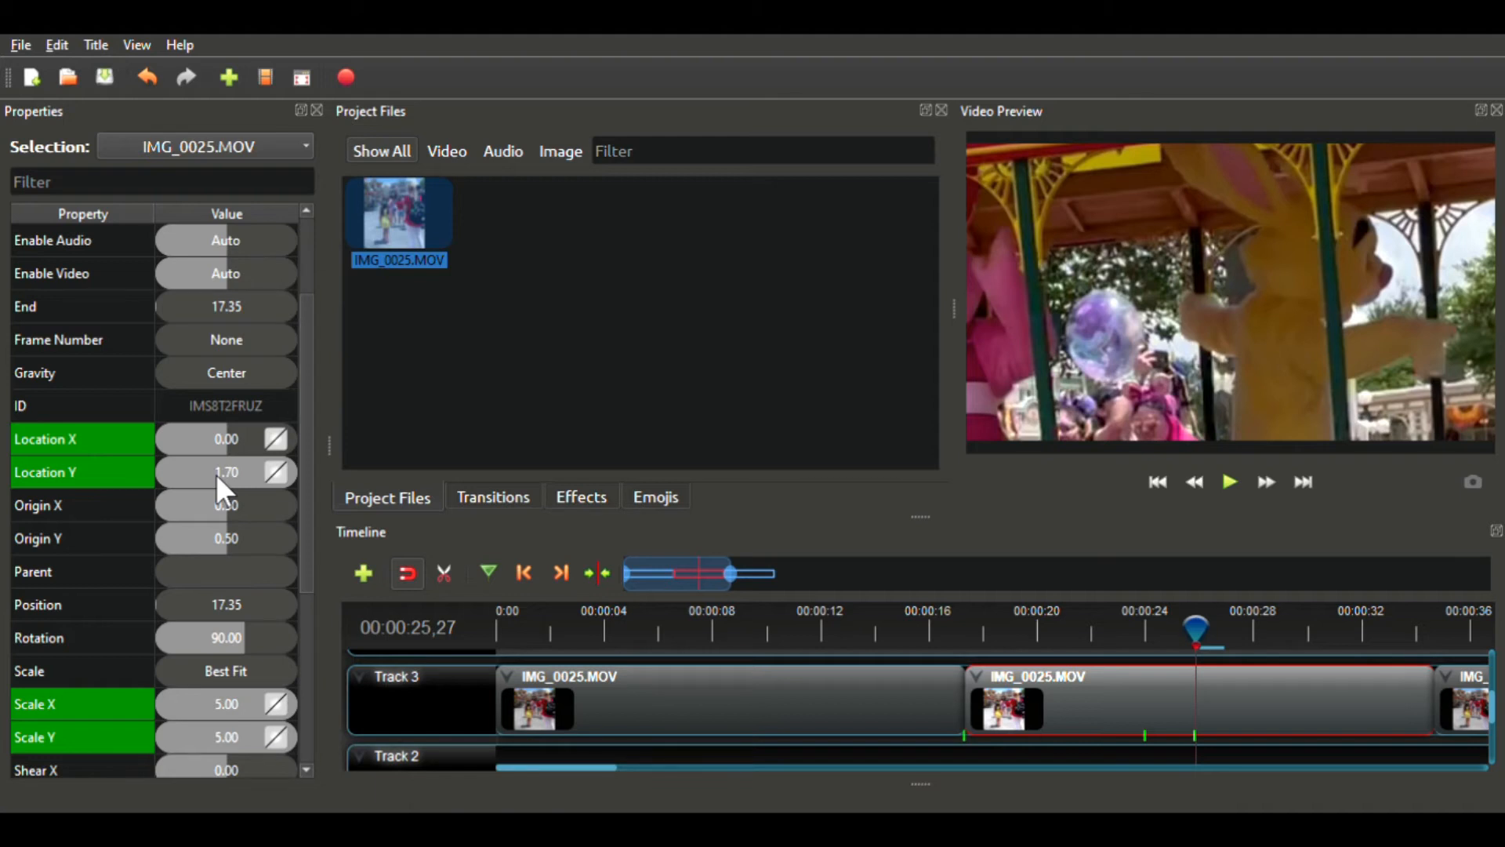
left_click(232, 436)
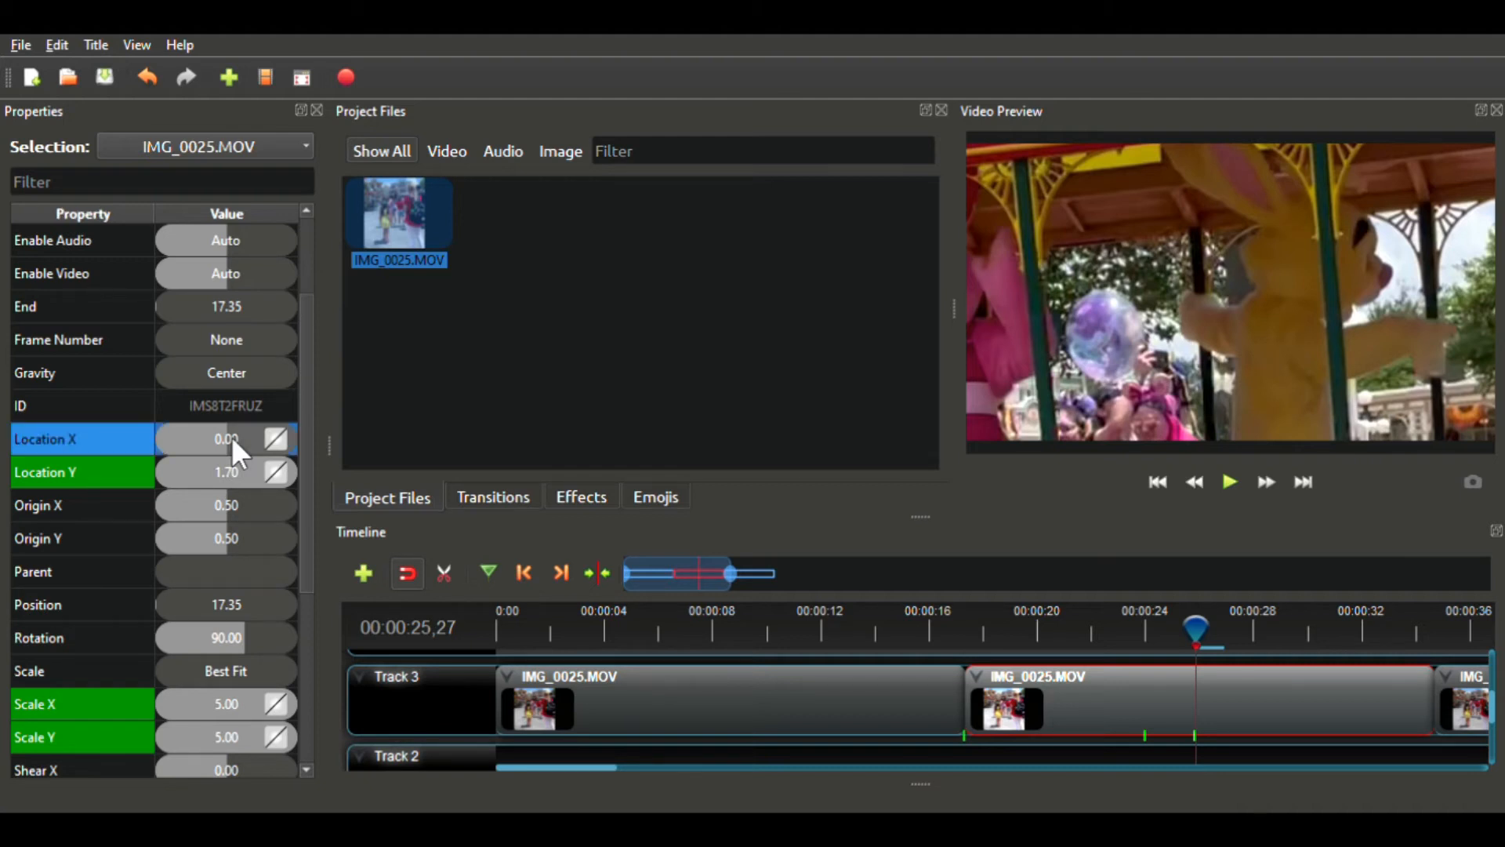
double_click(233, 440)
type(".6")
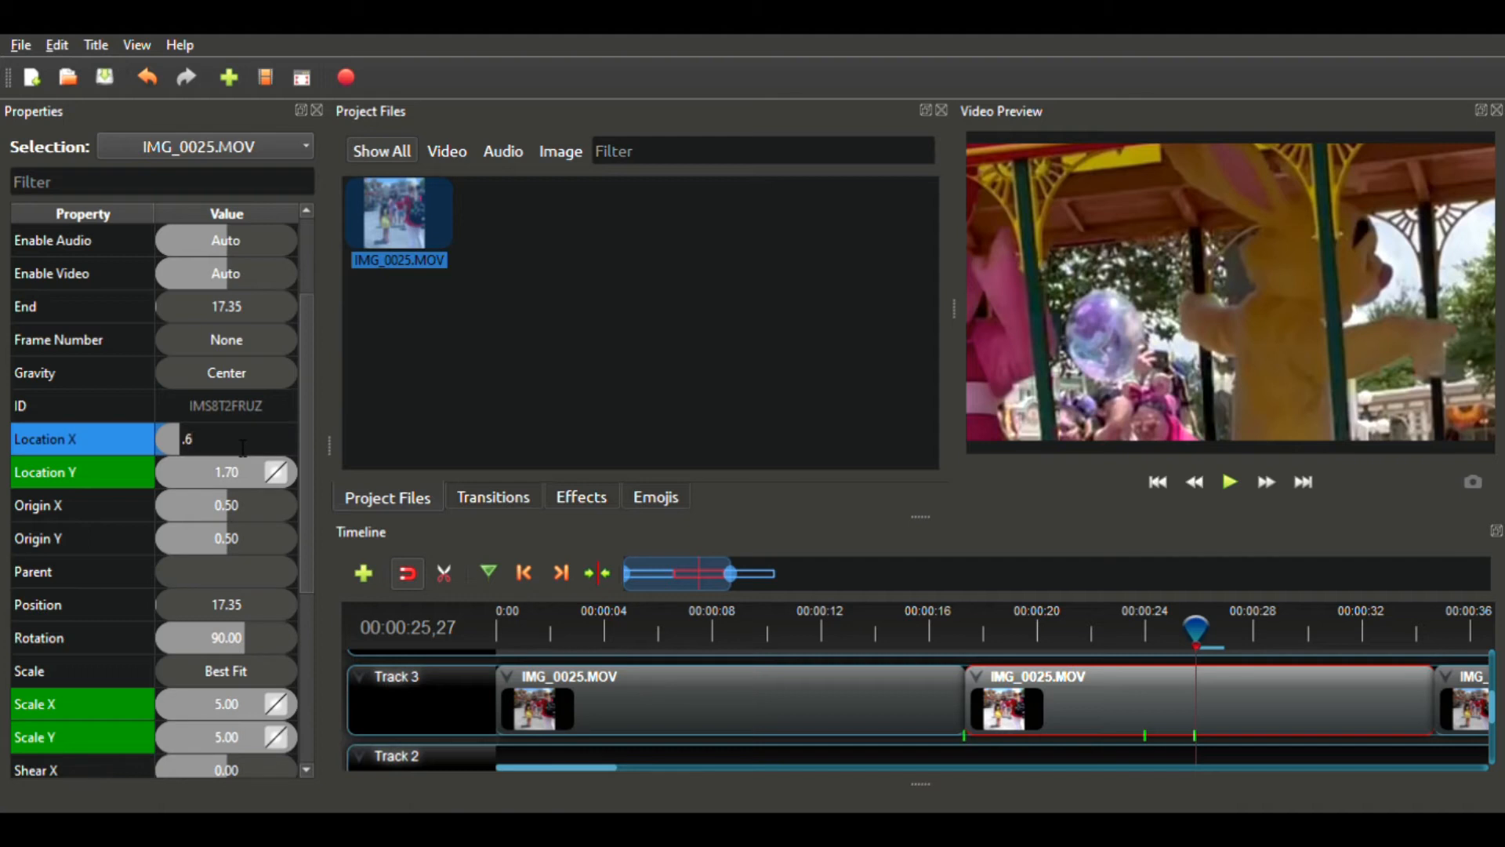
key("Return")
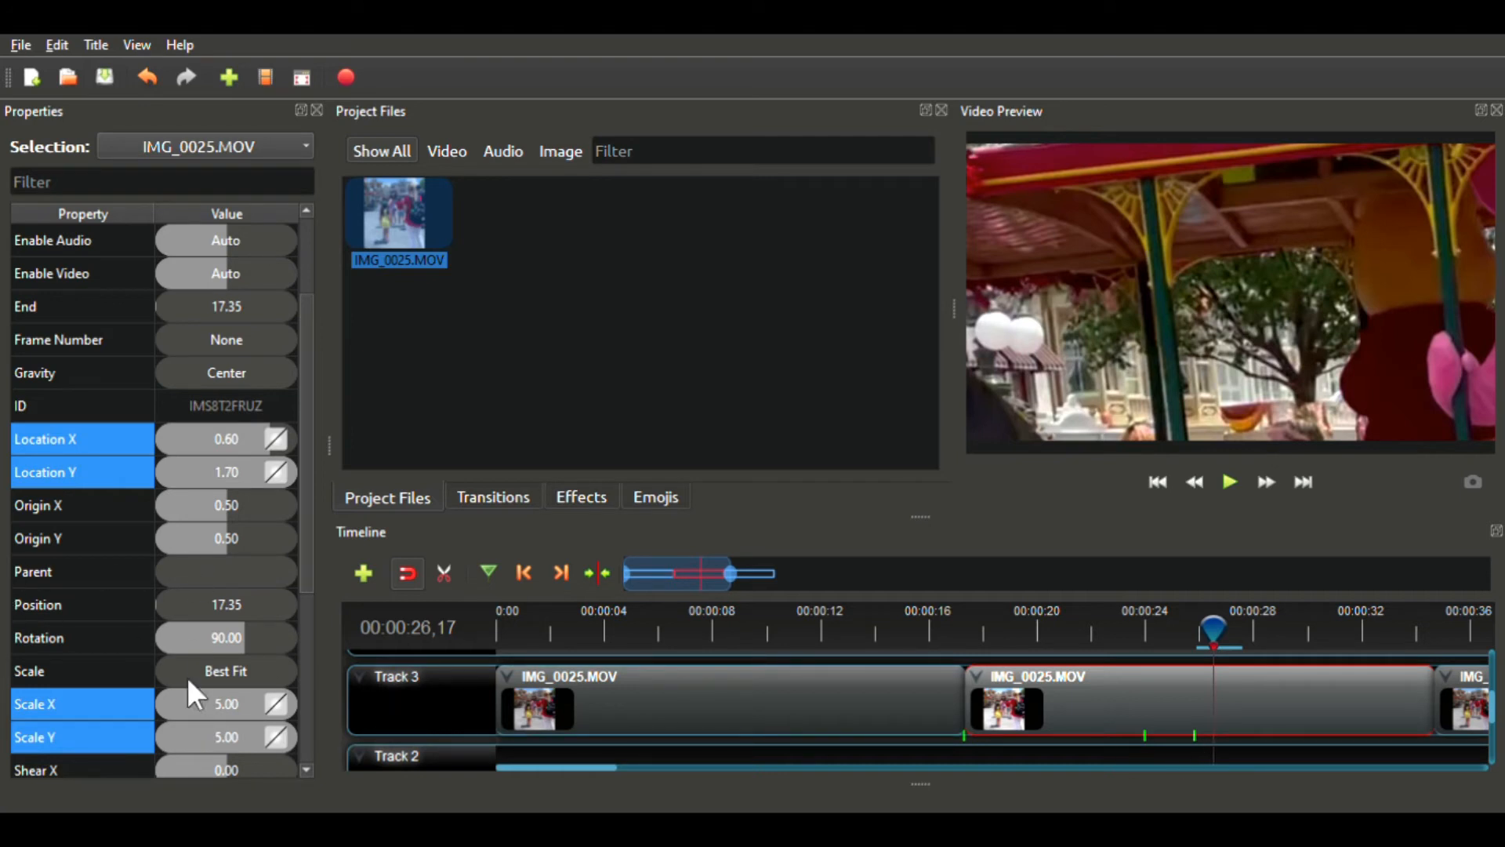
- Insert keyframes at 00:00:26,17 that hold the clip's zoomed-in Scale X, Scale Y, Location X and Location Y
left_click(271, 698)
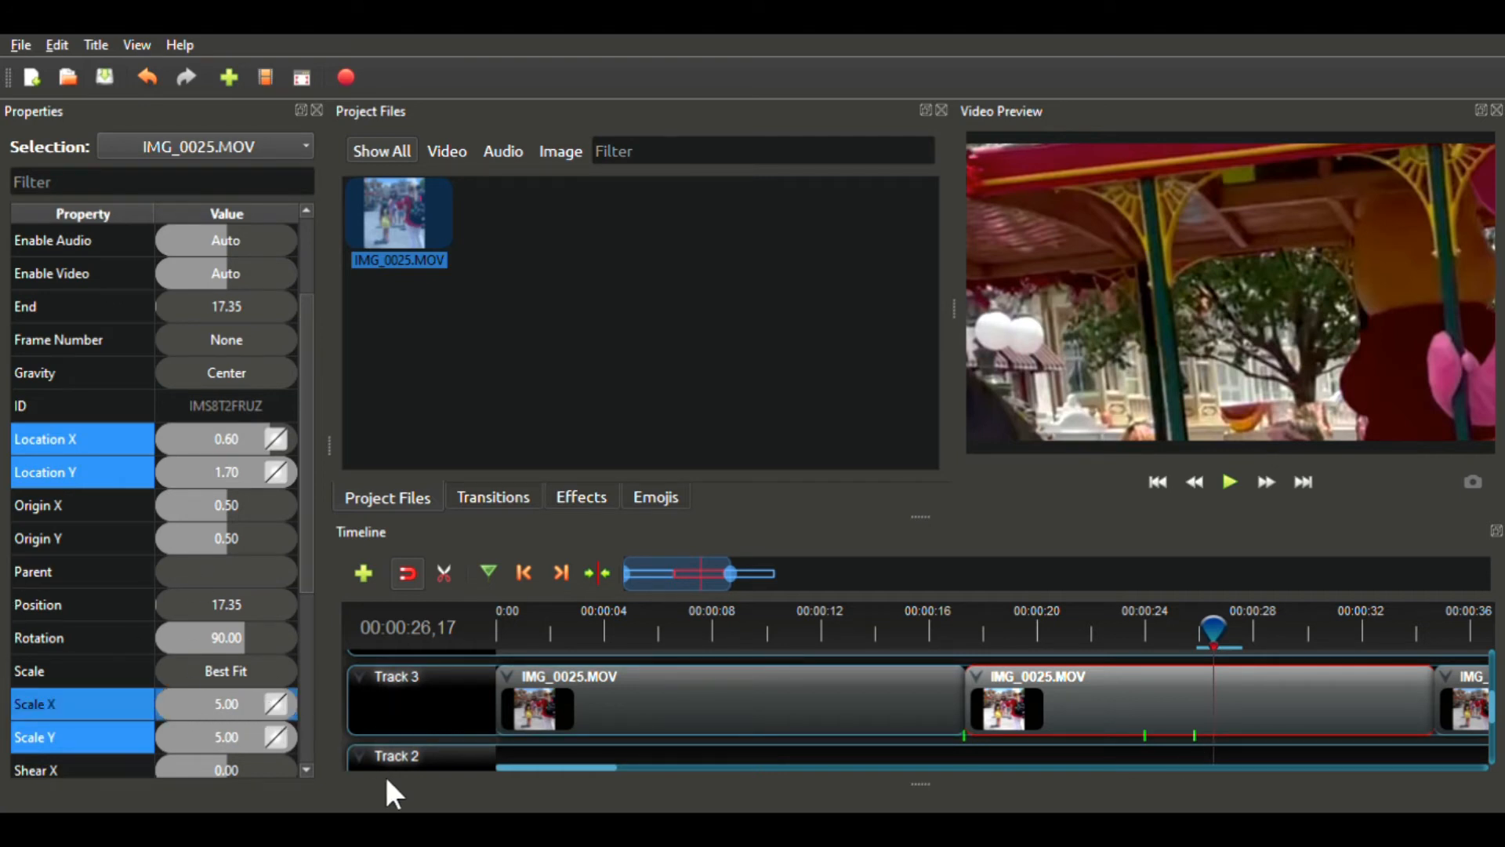
left_click(283, 742)
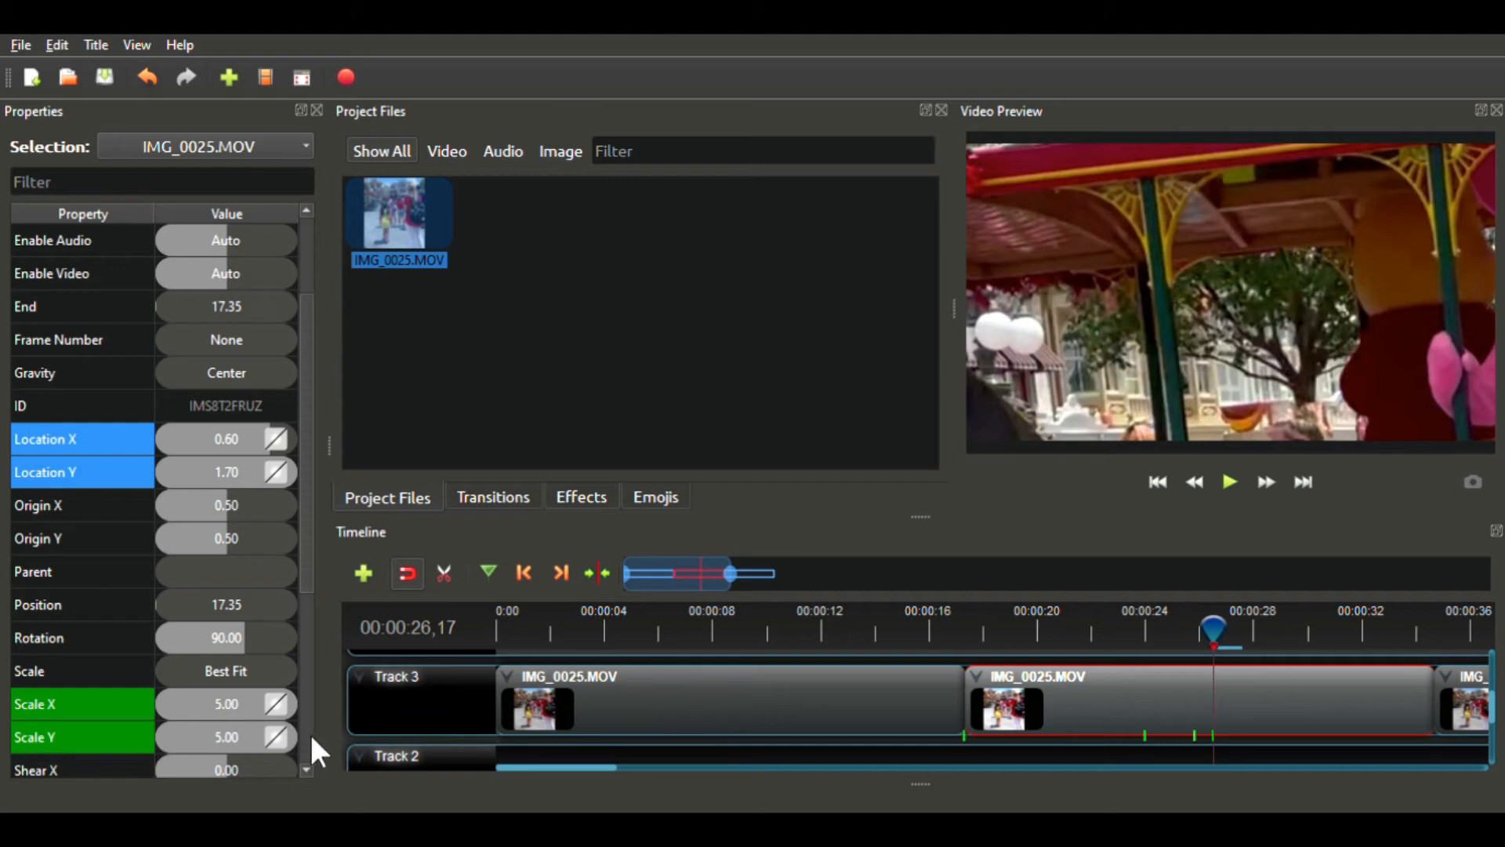
left_click(275, 433)
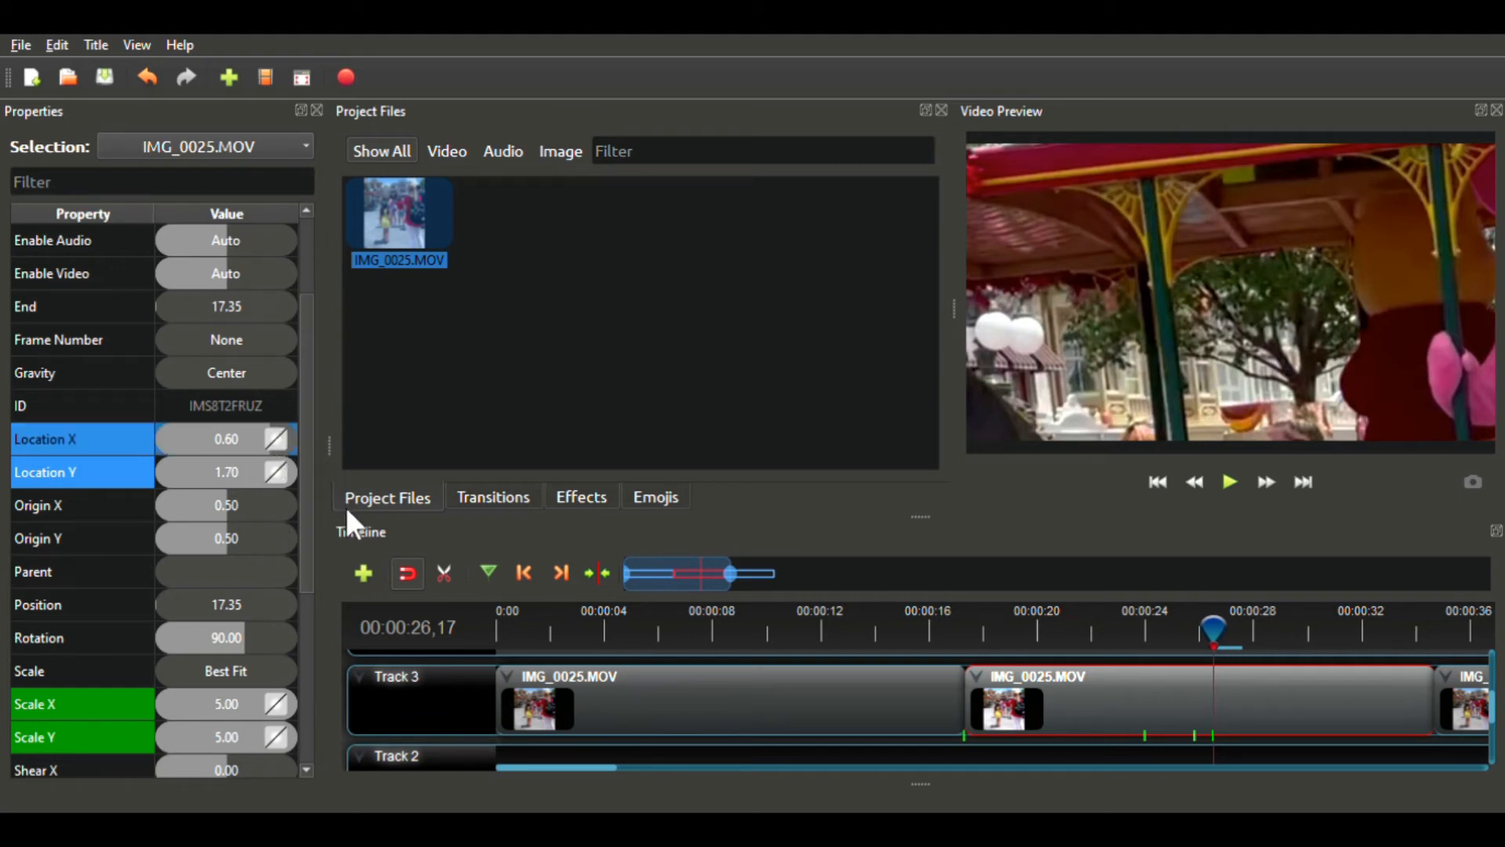
left_click(279, 471)
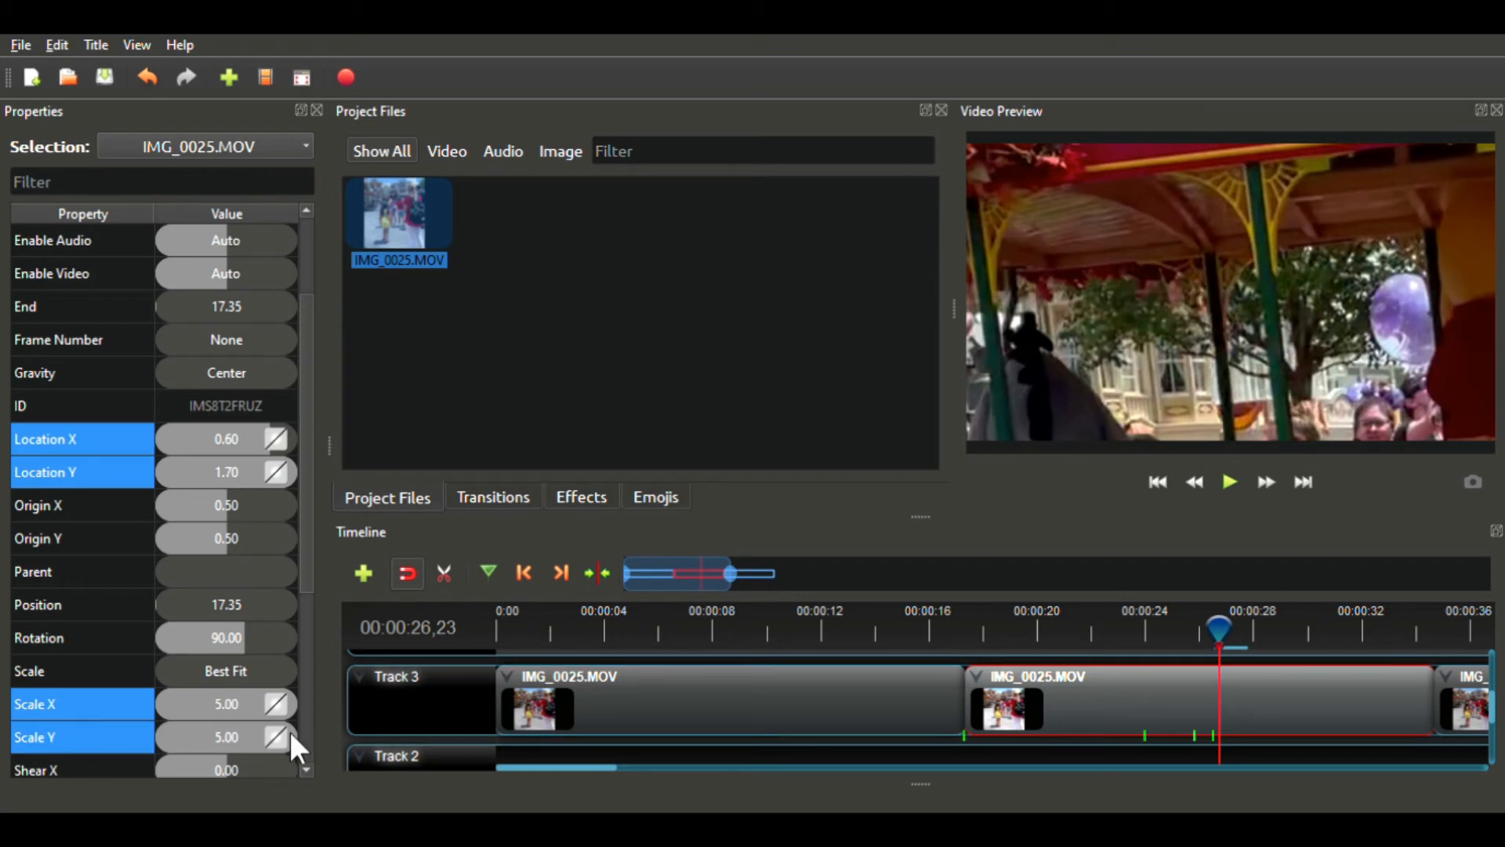
- Insert keyframes for the clip's Scale X, Scale Y, Location X and Location Y at 00:00:26,23
left_click(267, 700)
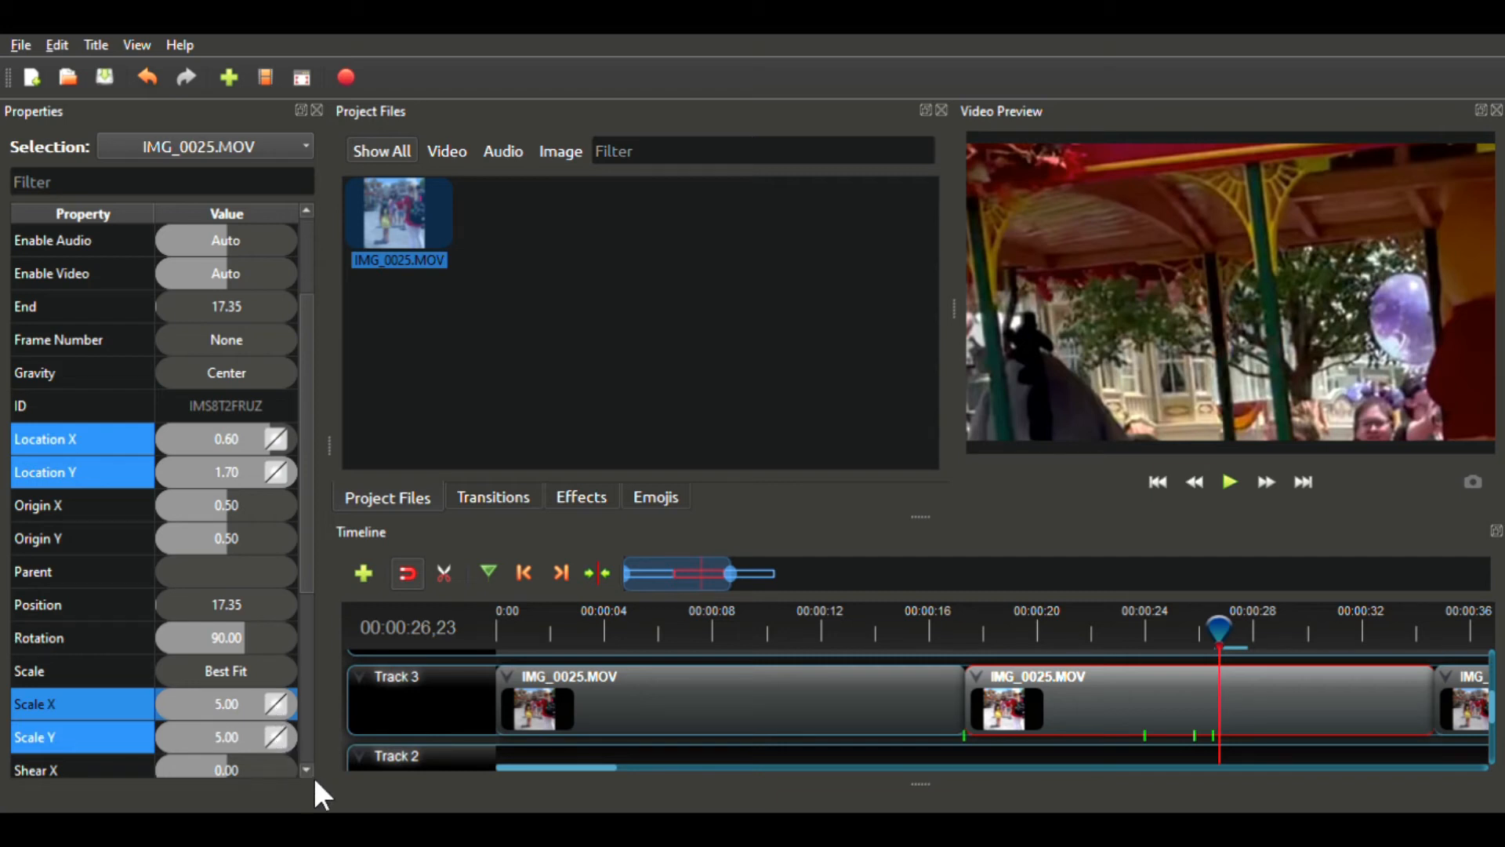
left_click(278, 735)
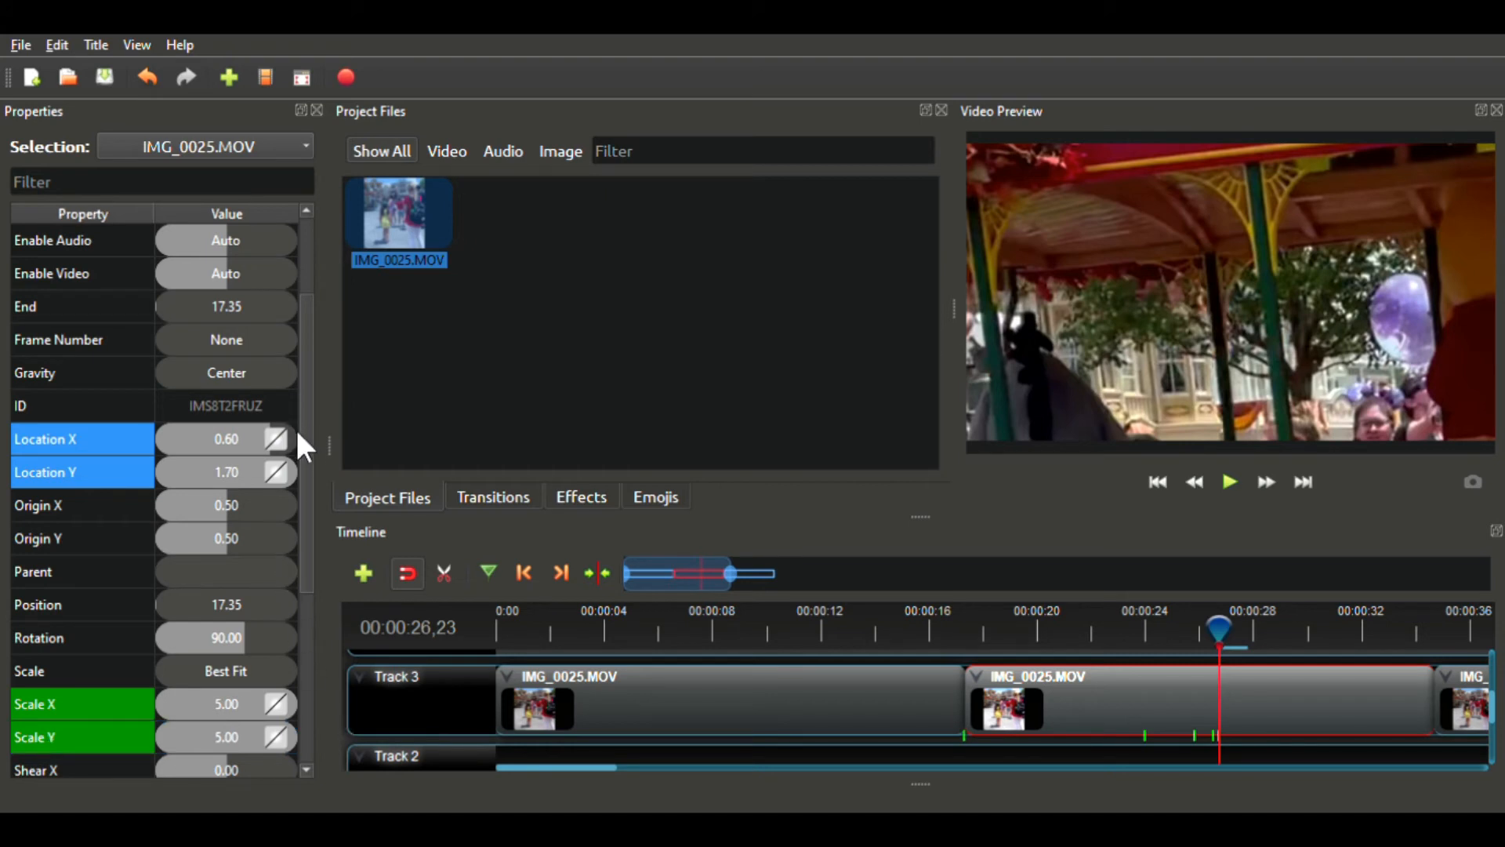
left_click(275, 445)
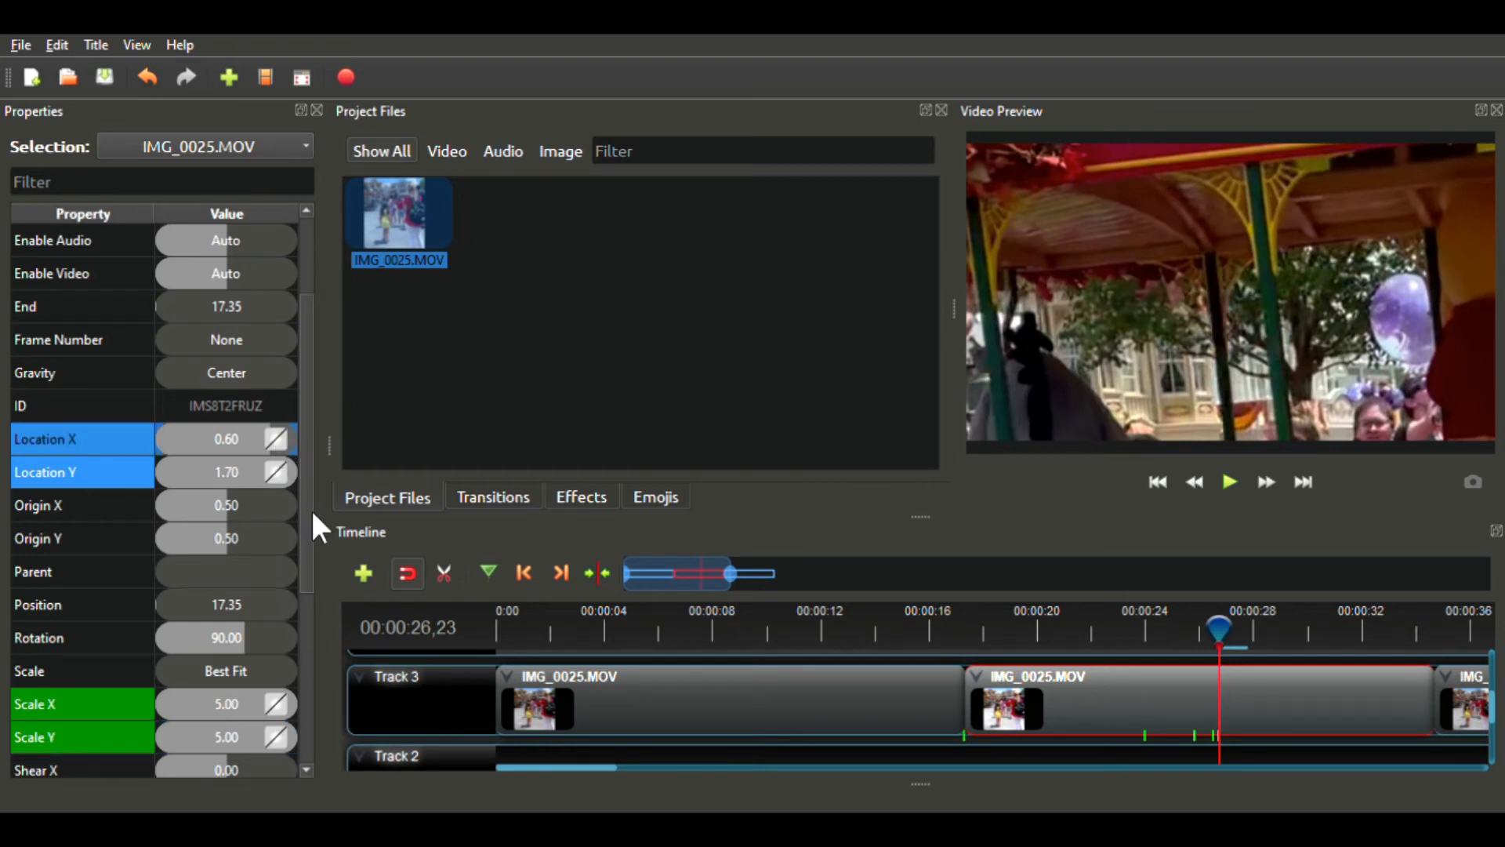
left_click(277, 470)
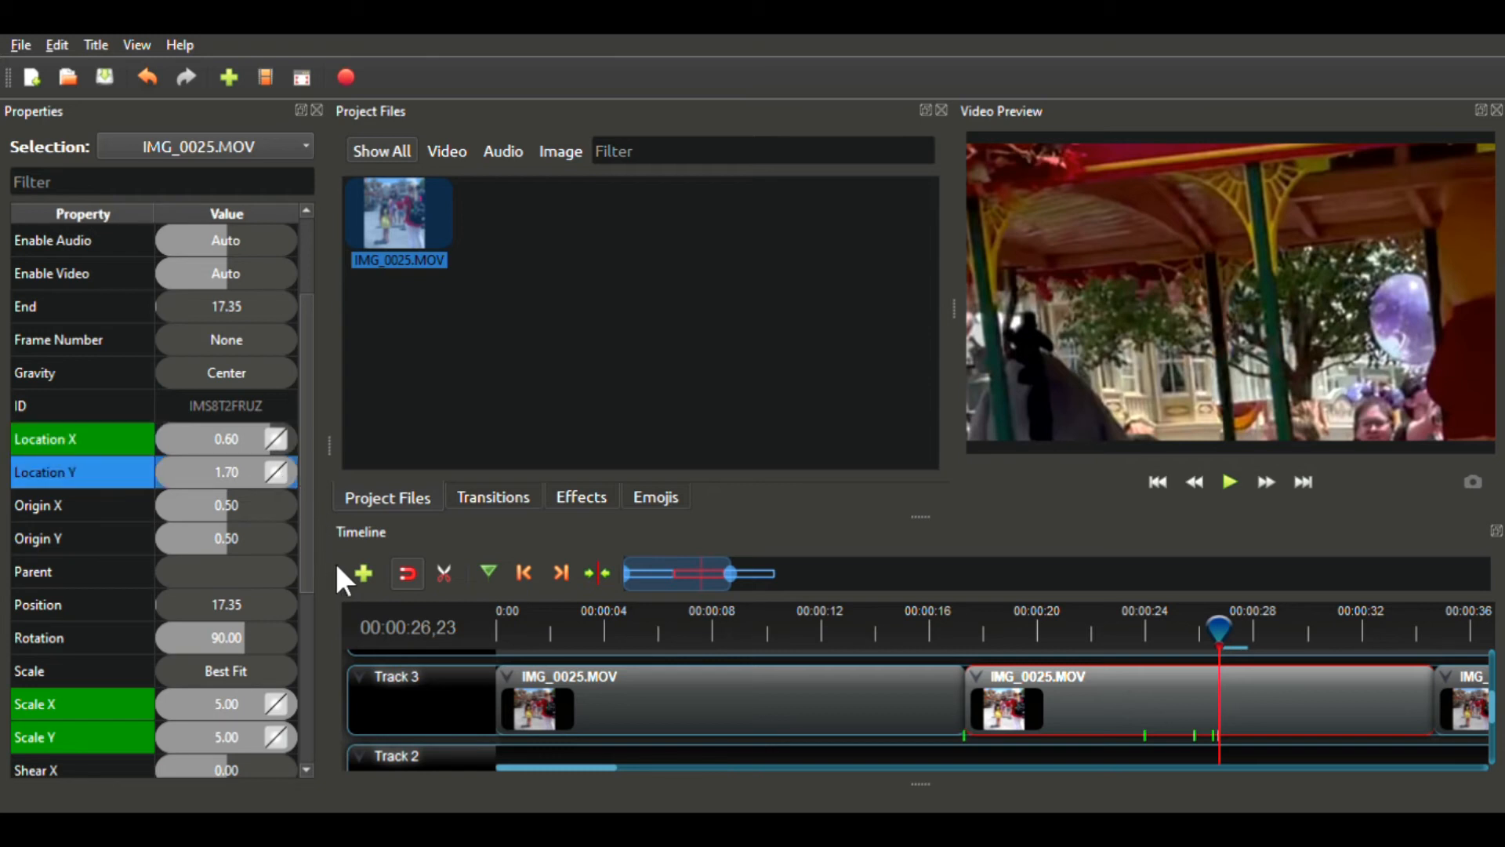
- Zoom the clip back out by setting both Scale X and Scale Y to 2.3 at 00:00:26,23
left_click(237, 704)
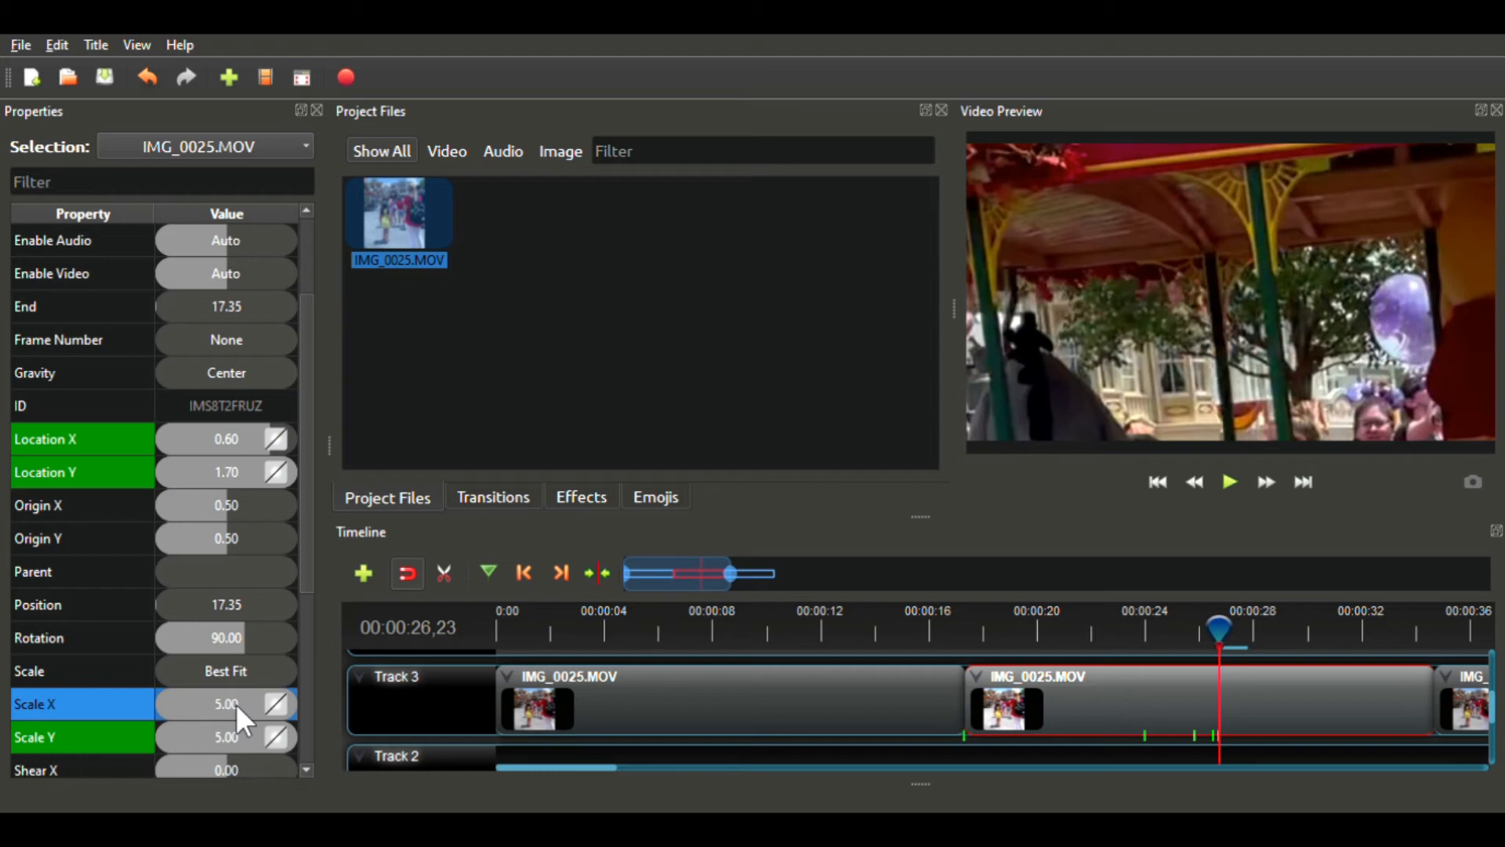
double_click(236, 704)
type("2.3")
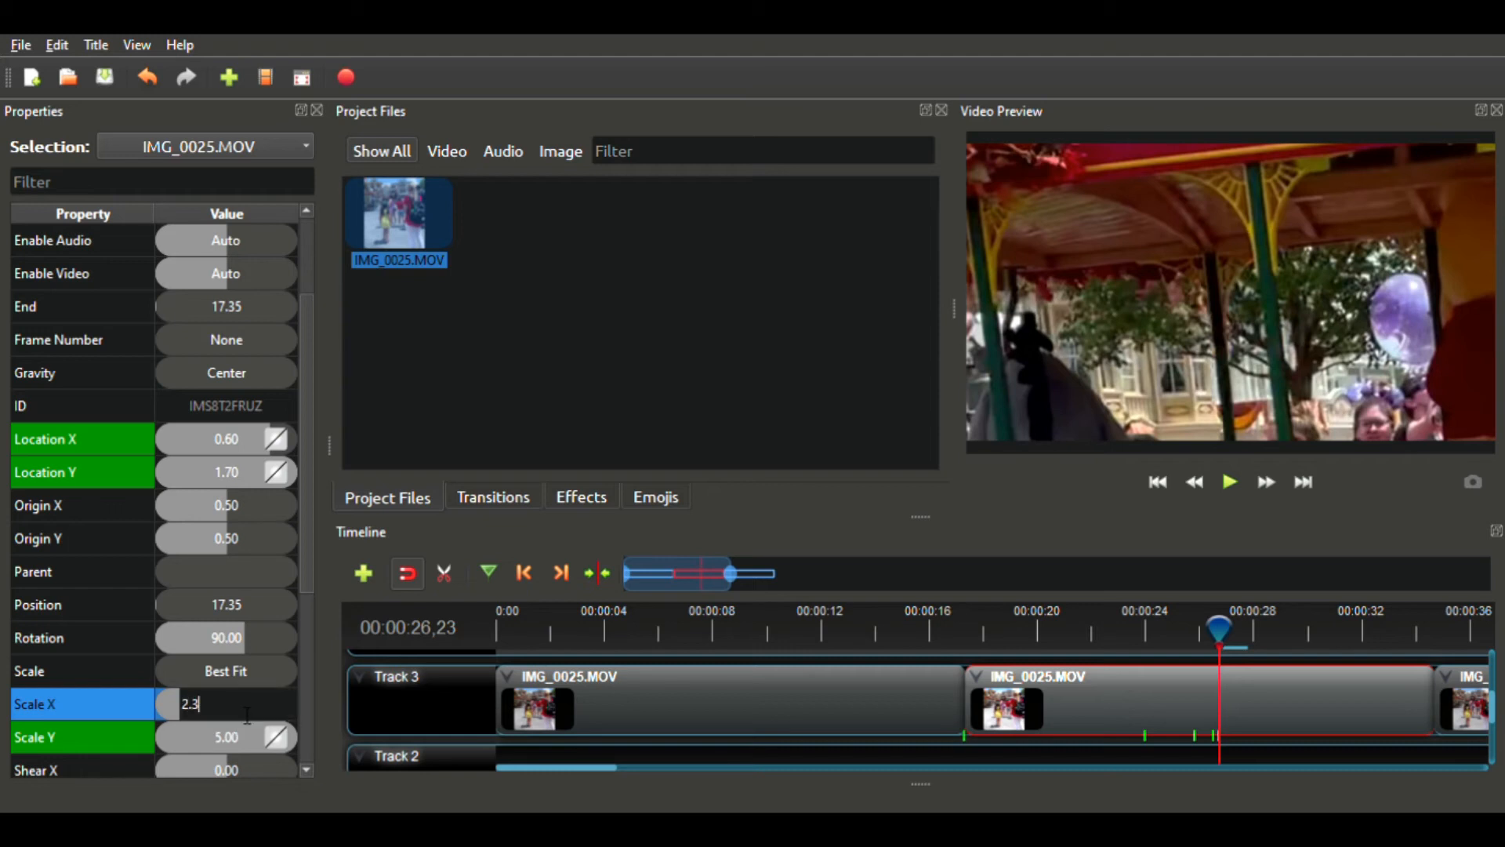
key("Return")
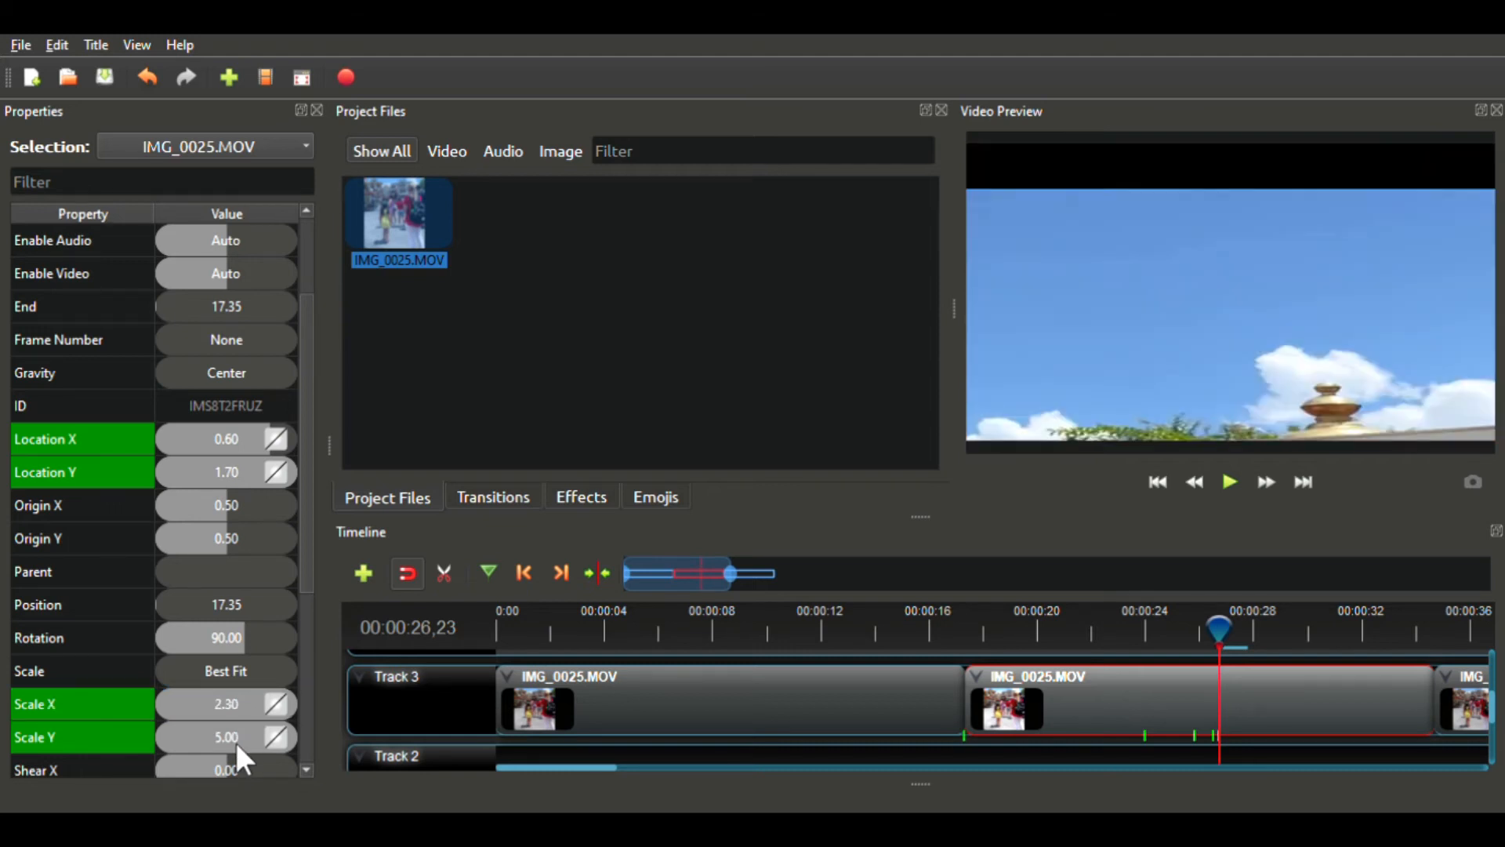
left_click(206, 728)
double_click(208, 728)
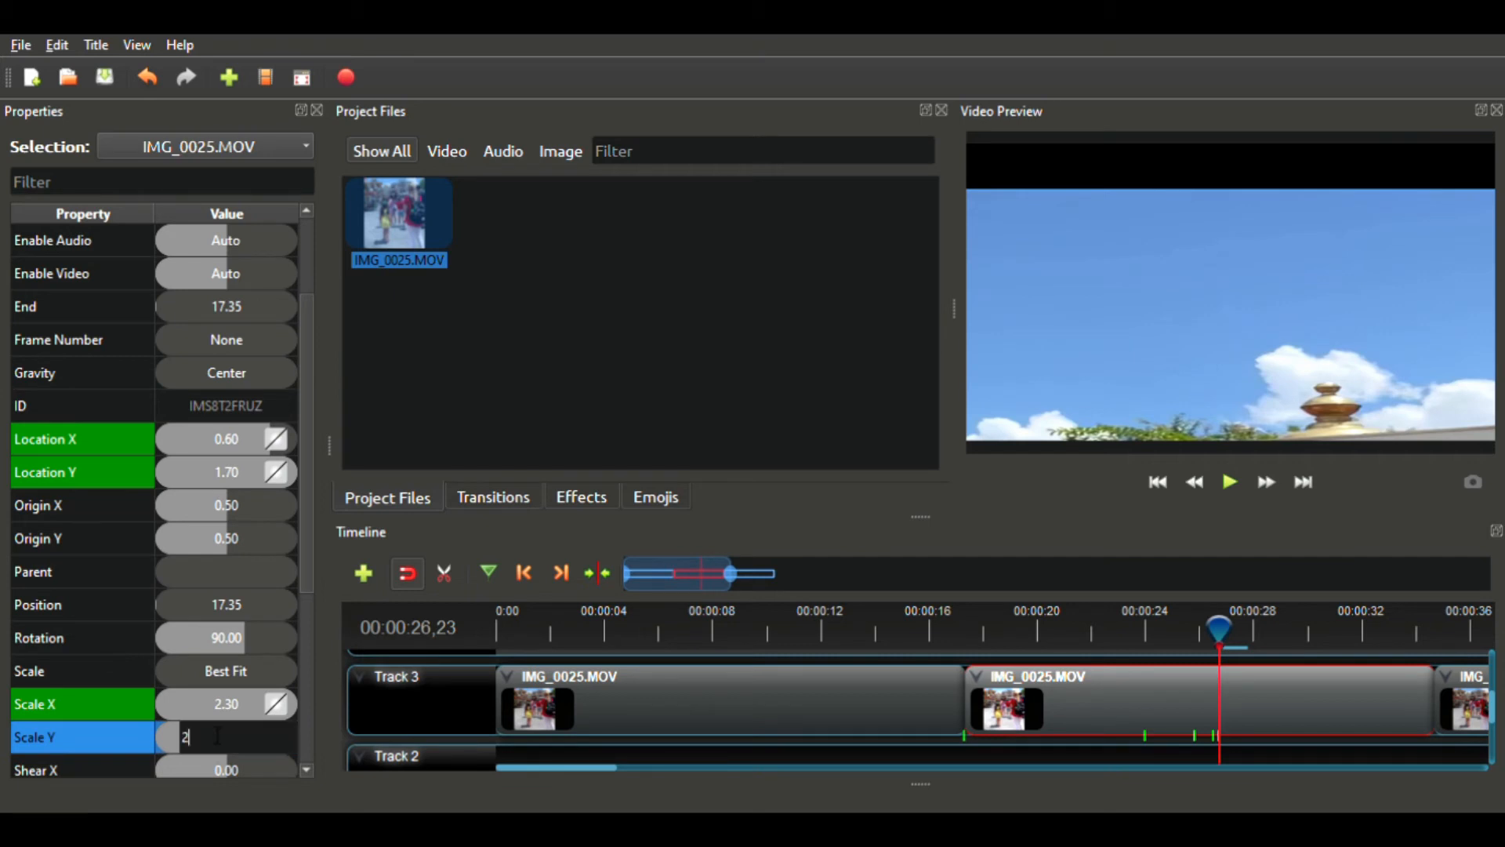
type("2.3")
key("Return")
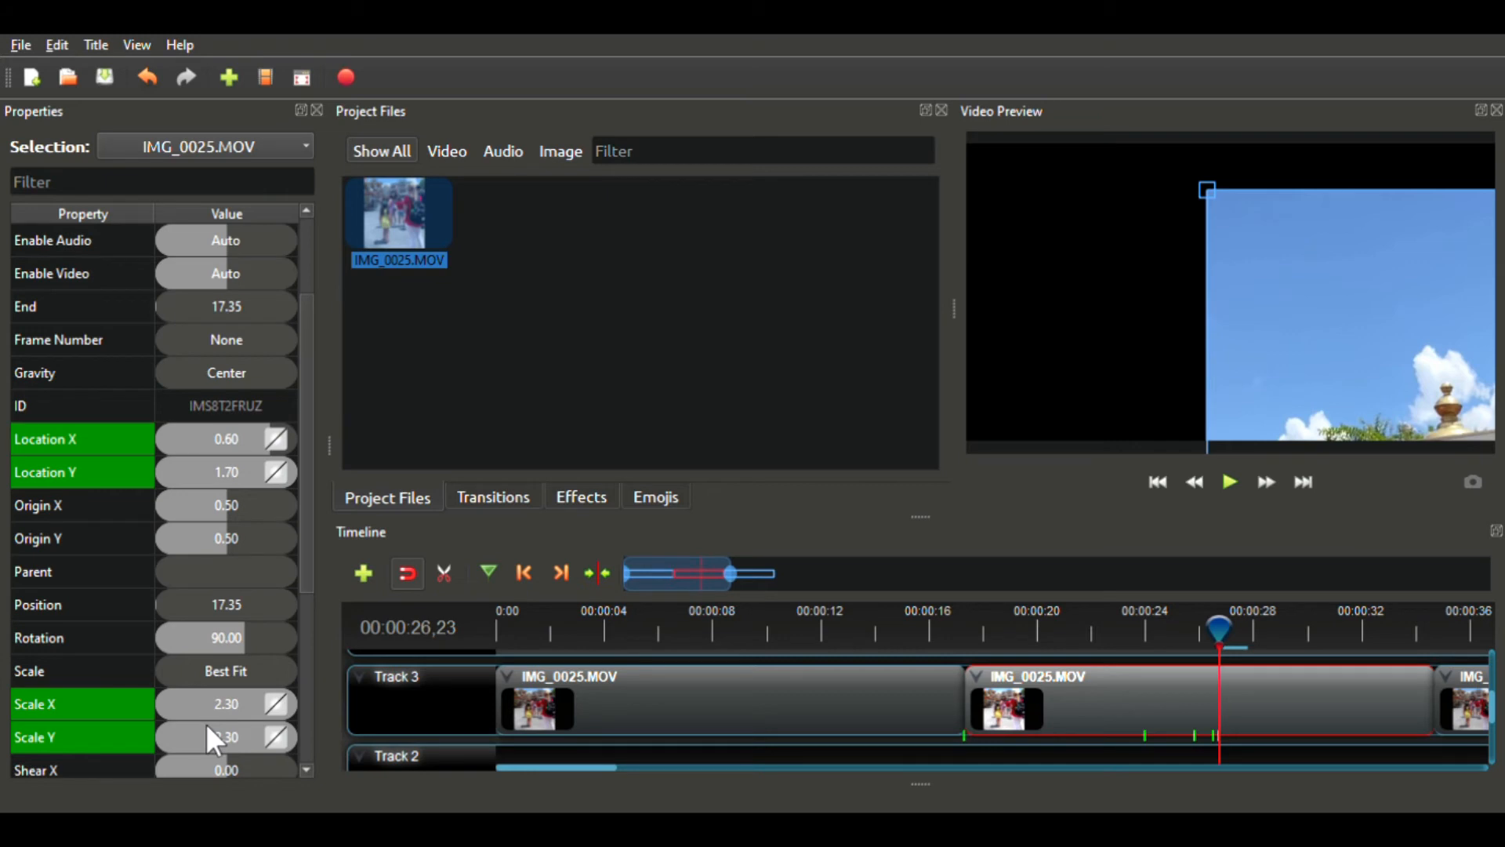
- Set the clip's Location Y to 0.7 and Location X to 0 at the 00:00:26,23 keyframe
left_click(230, 473)
double_click(230, 472)
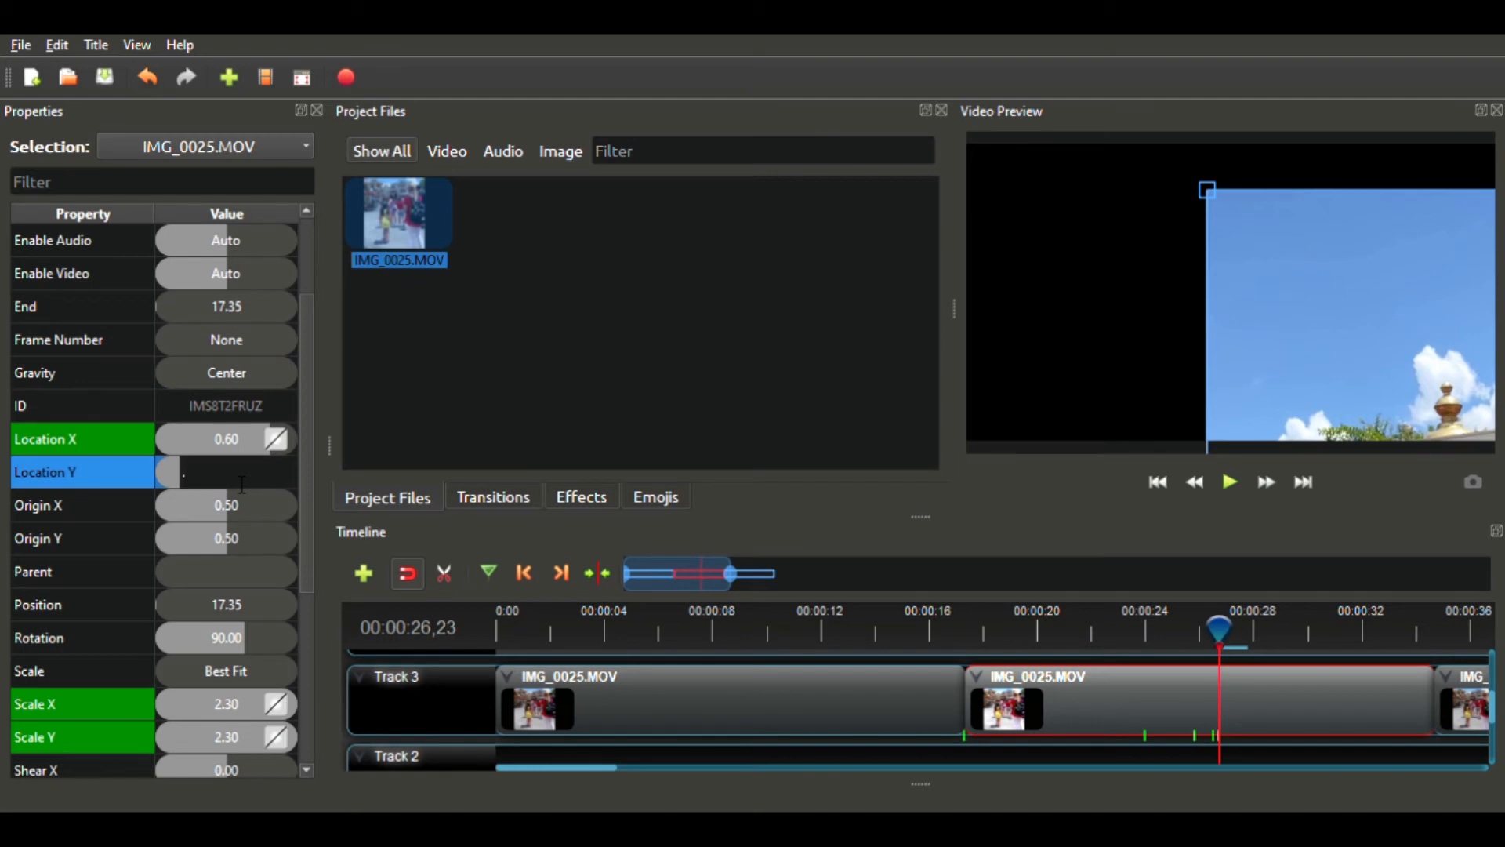
type(".7")
key("Return")
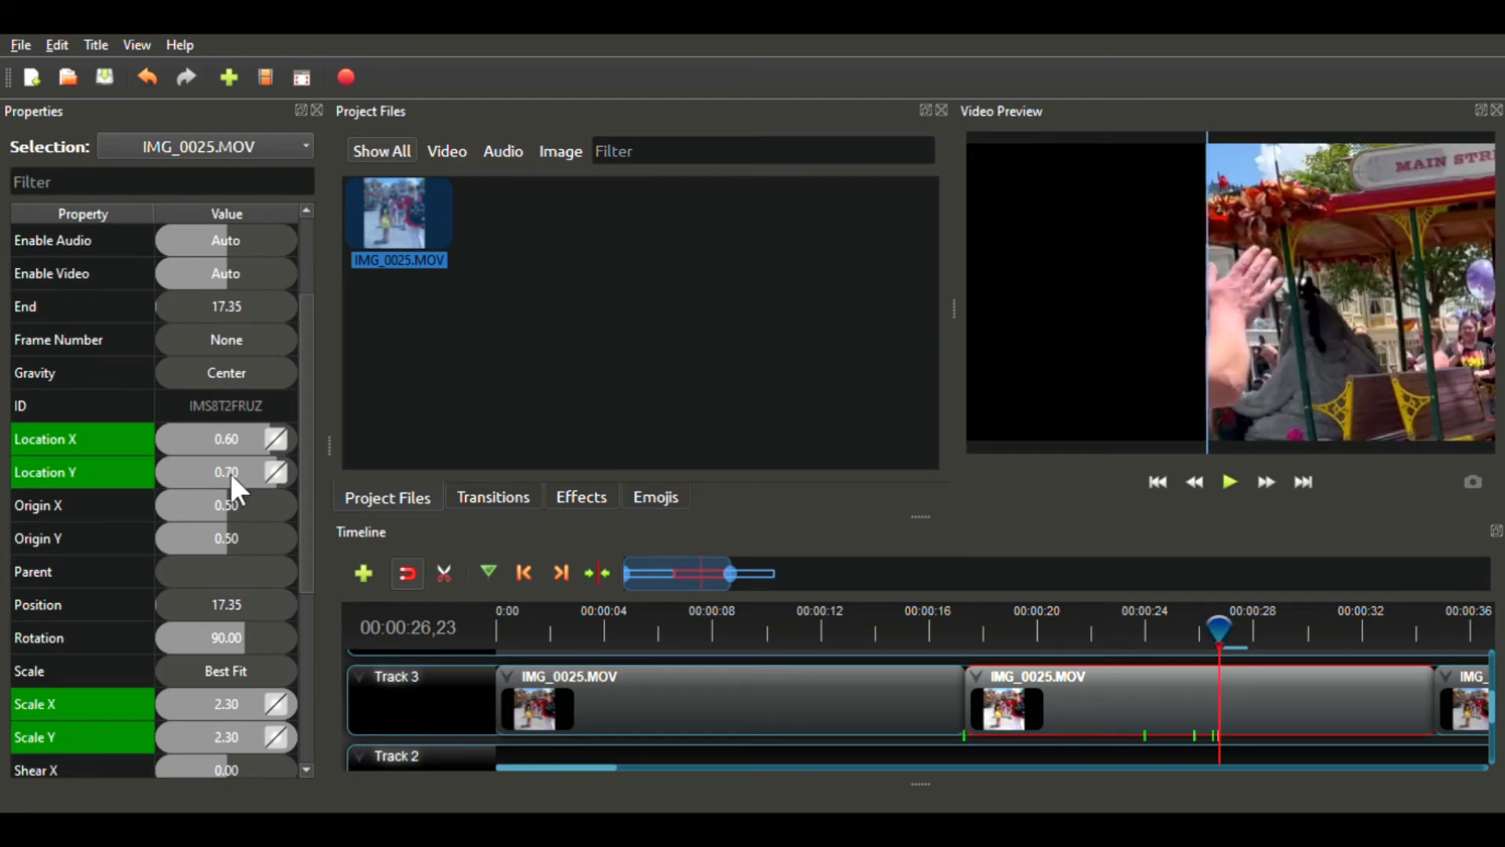
left_click(196, 431)
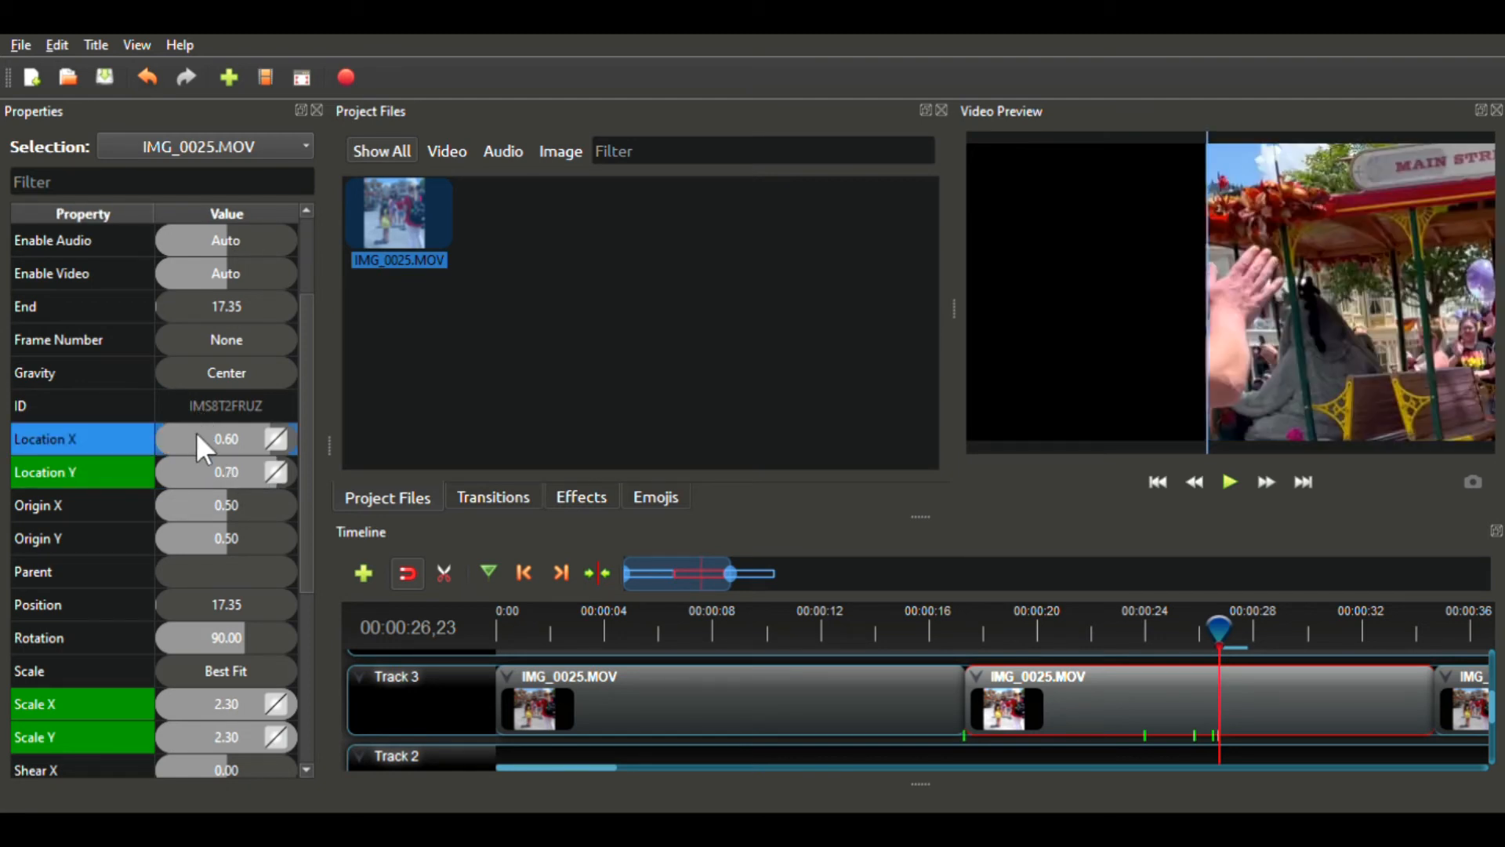
double_click(196, 431)
type("0")
key("Return")
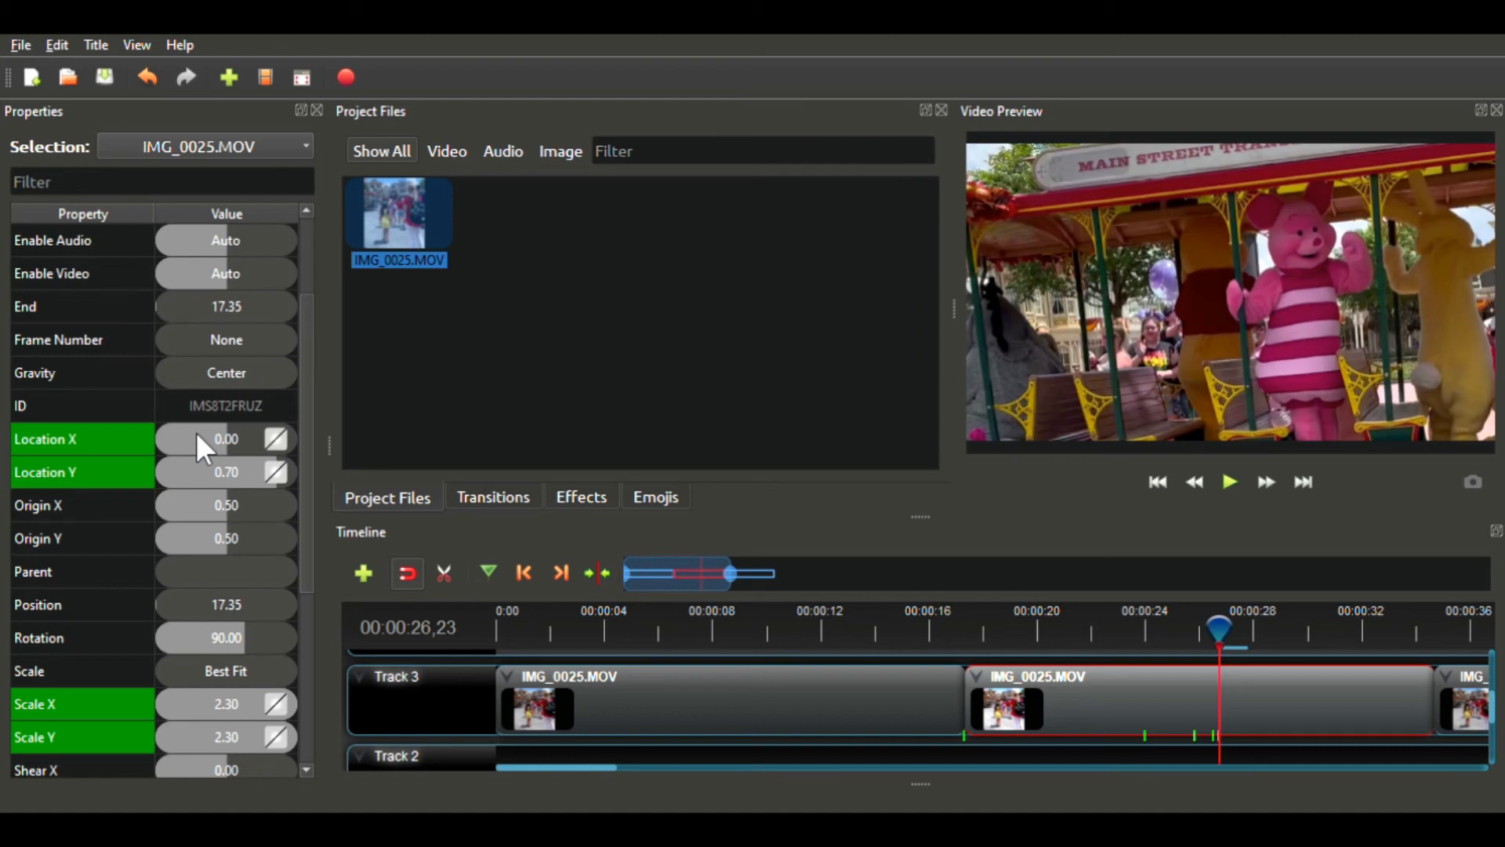
- Play the clip to 00:00:30,06 and insert keyframes there for Location X, Location Y, Scale X and Scale Y
key("space")
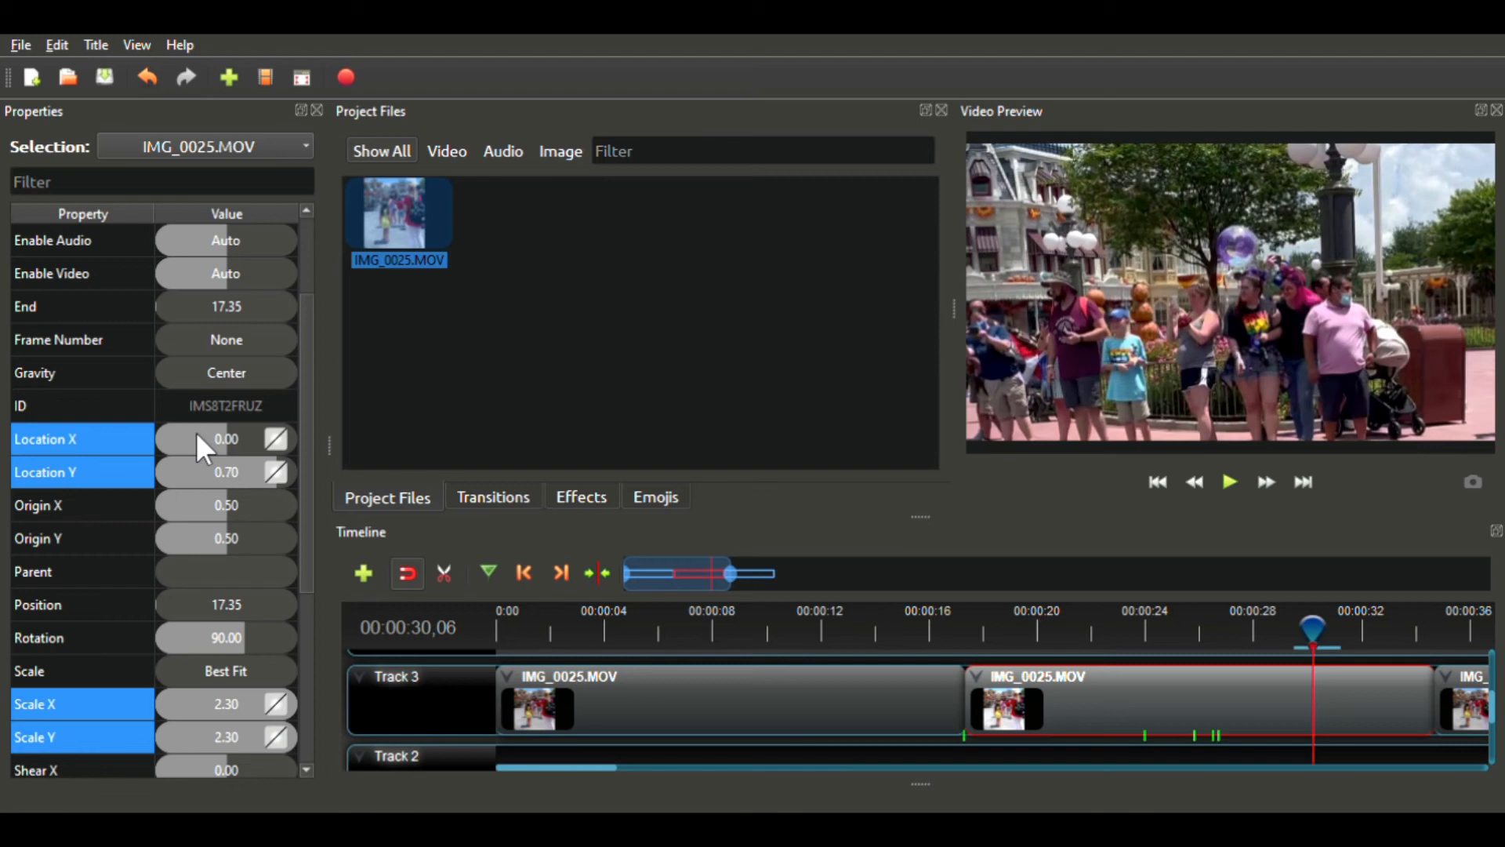
right_click(270, 436)
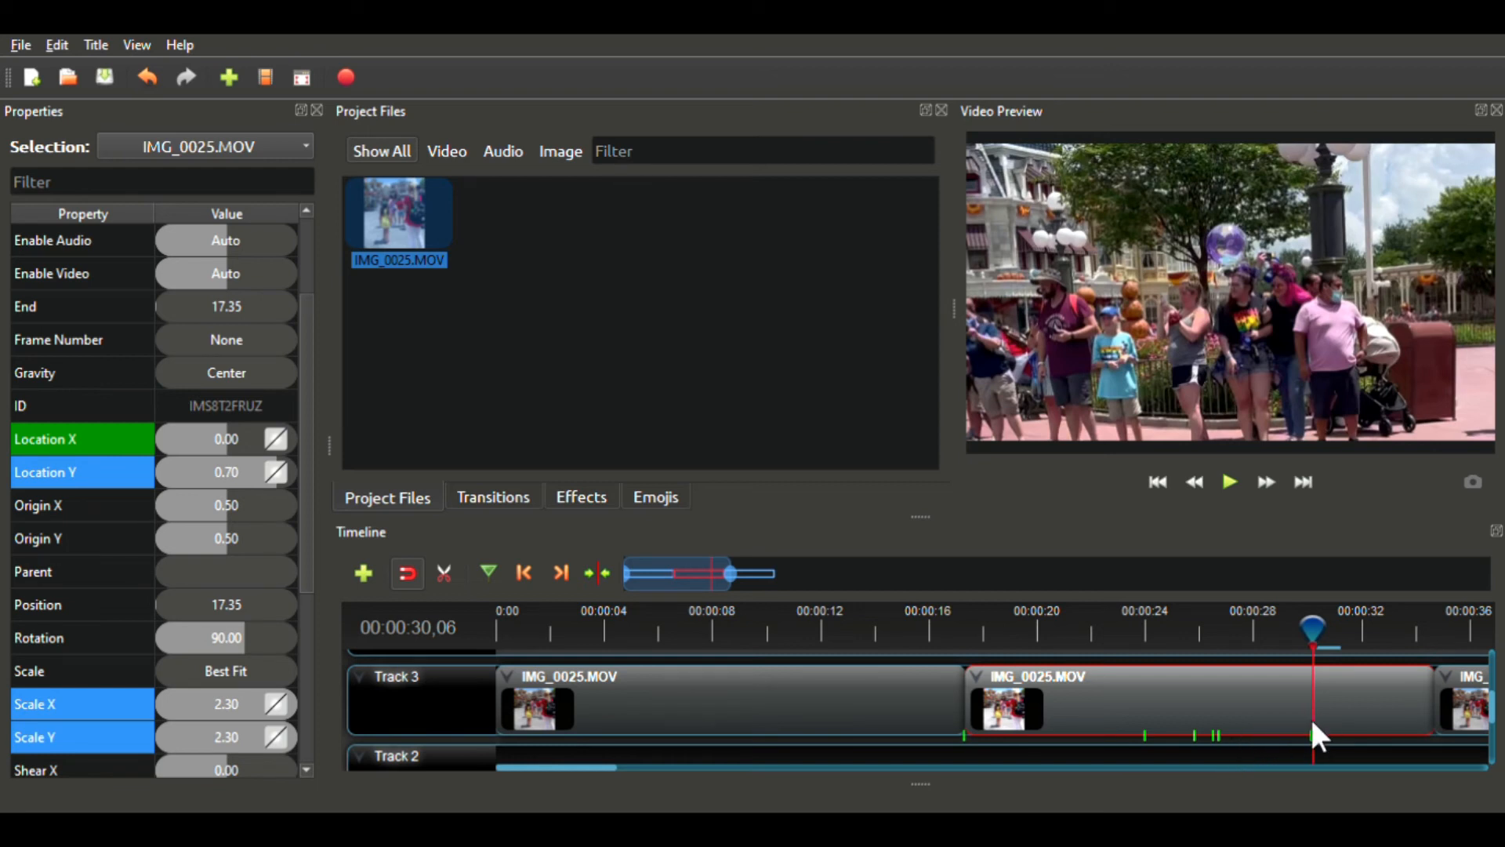
left_click(284, 469)
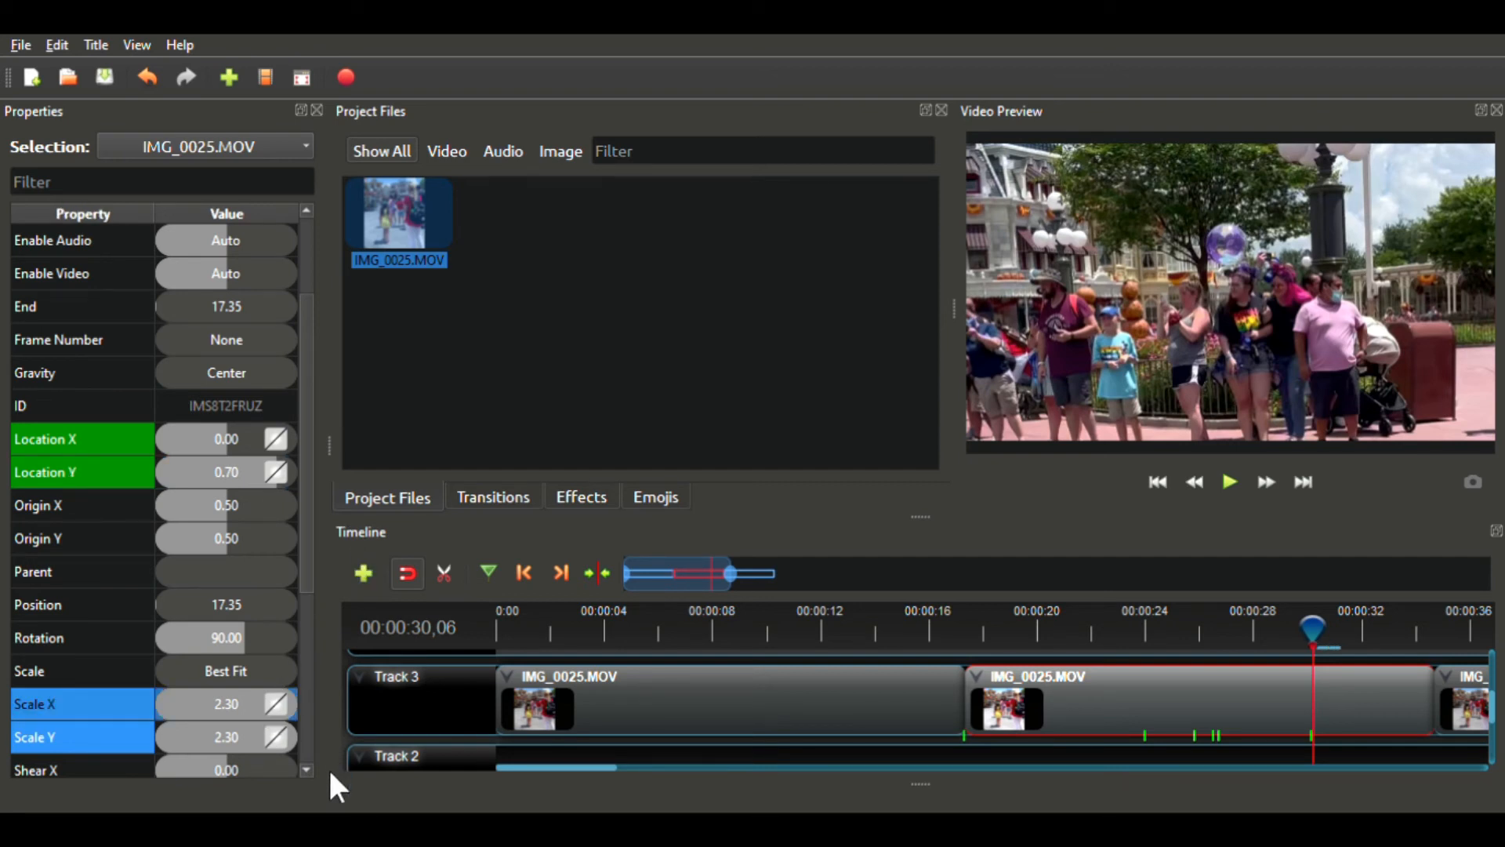
left_click(284, 736)
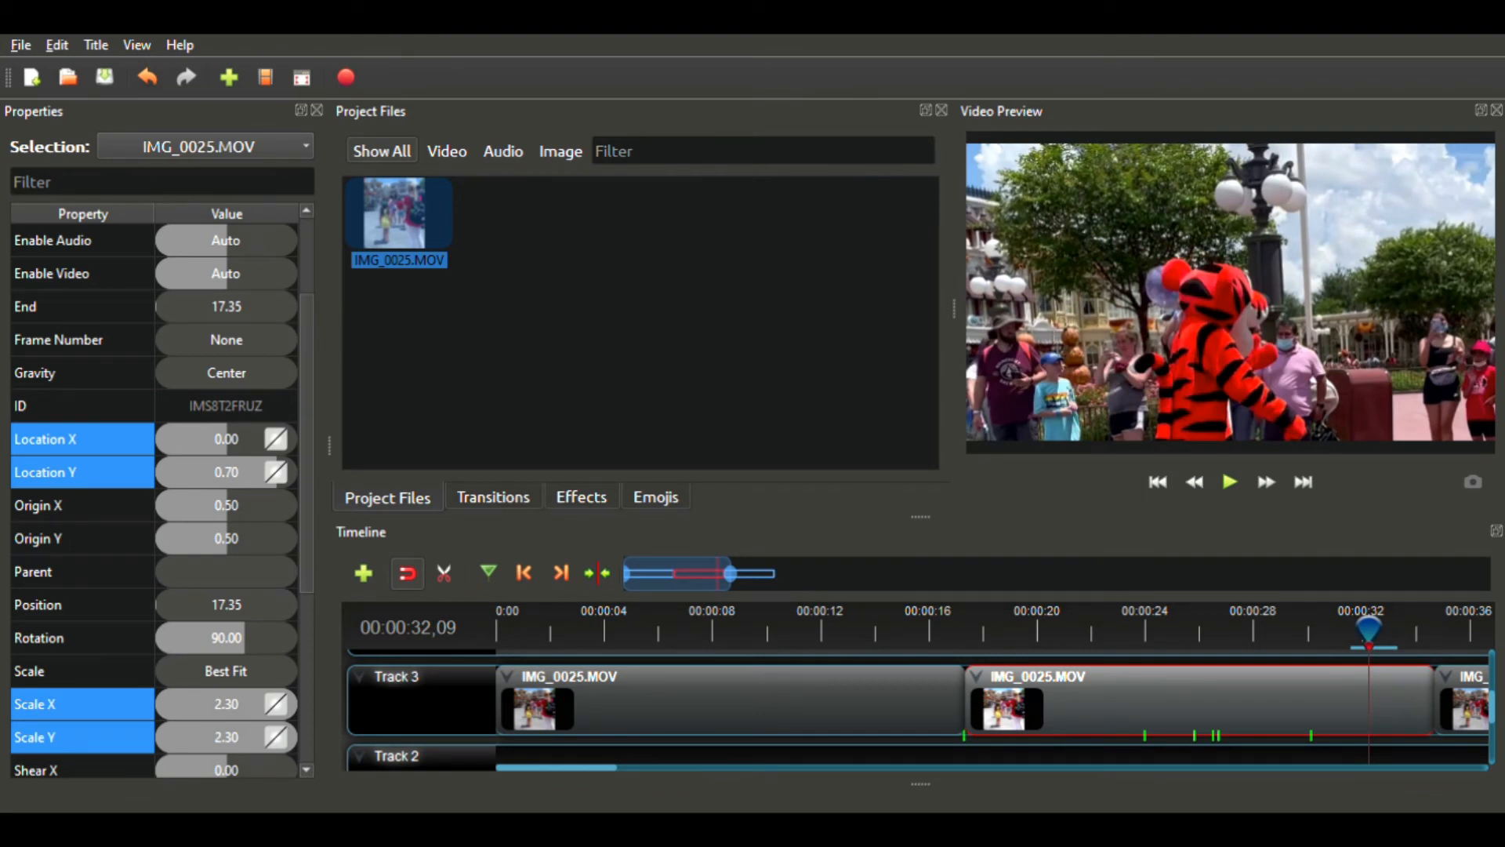
- Position the playhead at 00:00:32,03 and insert keyframes for the clip's Scale X, Scale Y, Location X and Location Y
key("Left")
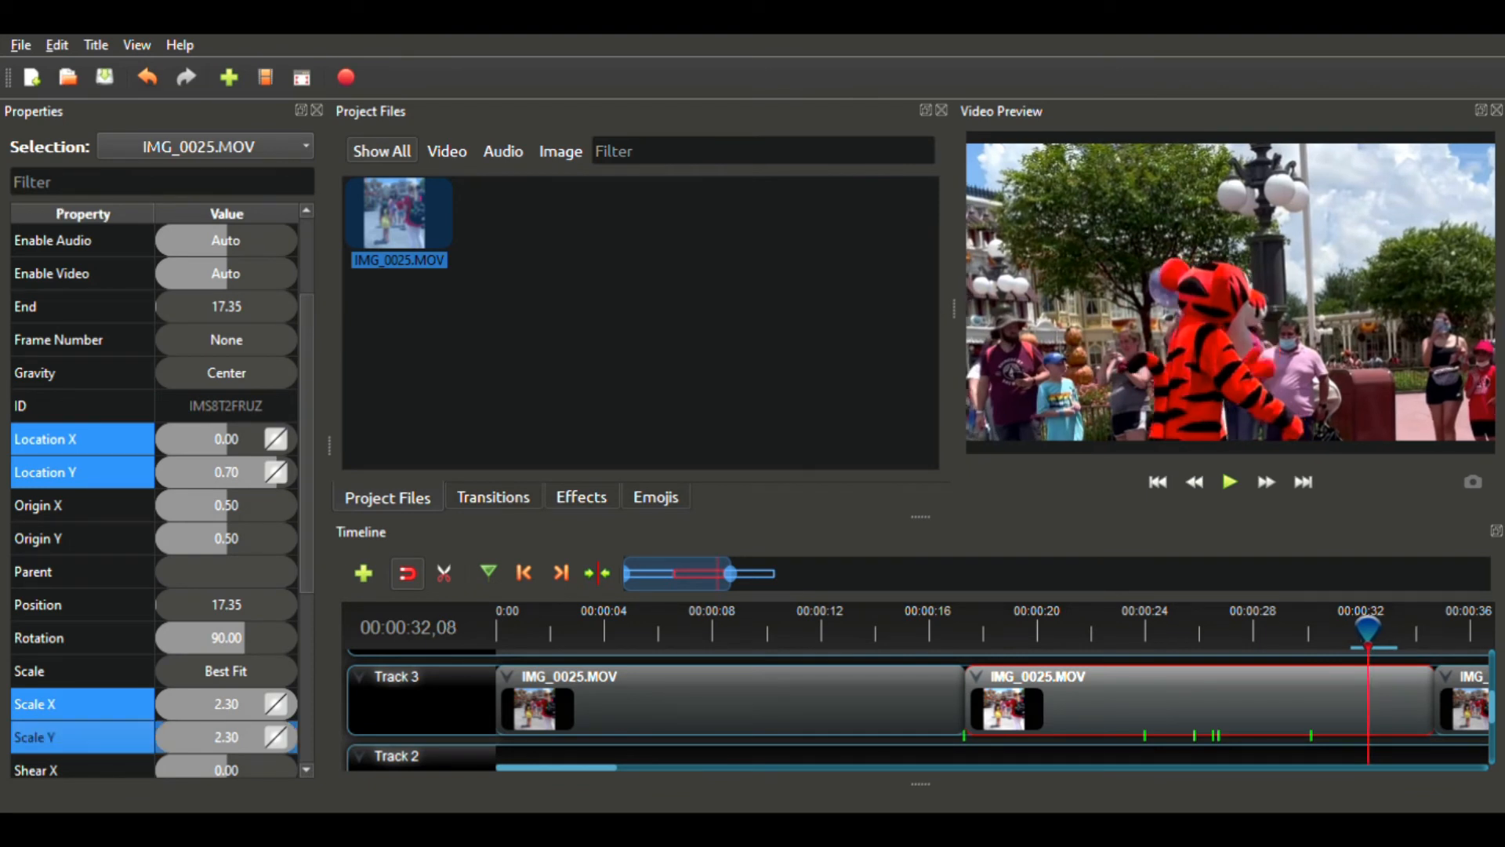
key("Left")
key("Left")
key("Left")
key("Left")
key("Left")
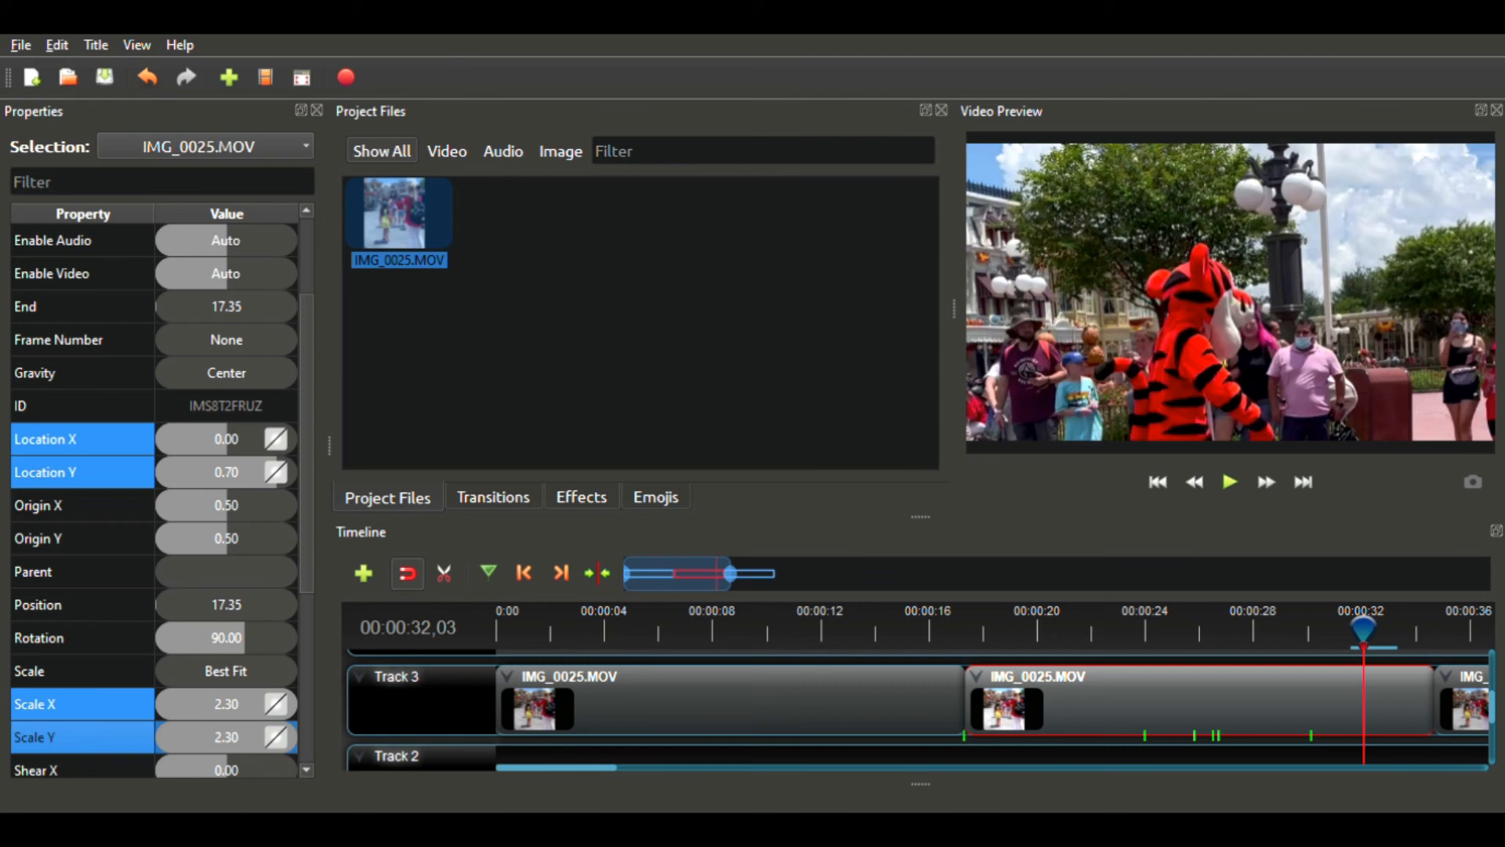
left_click(274, 704)
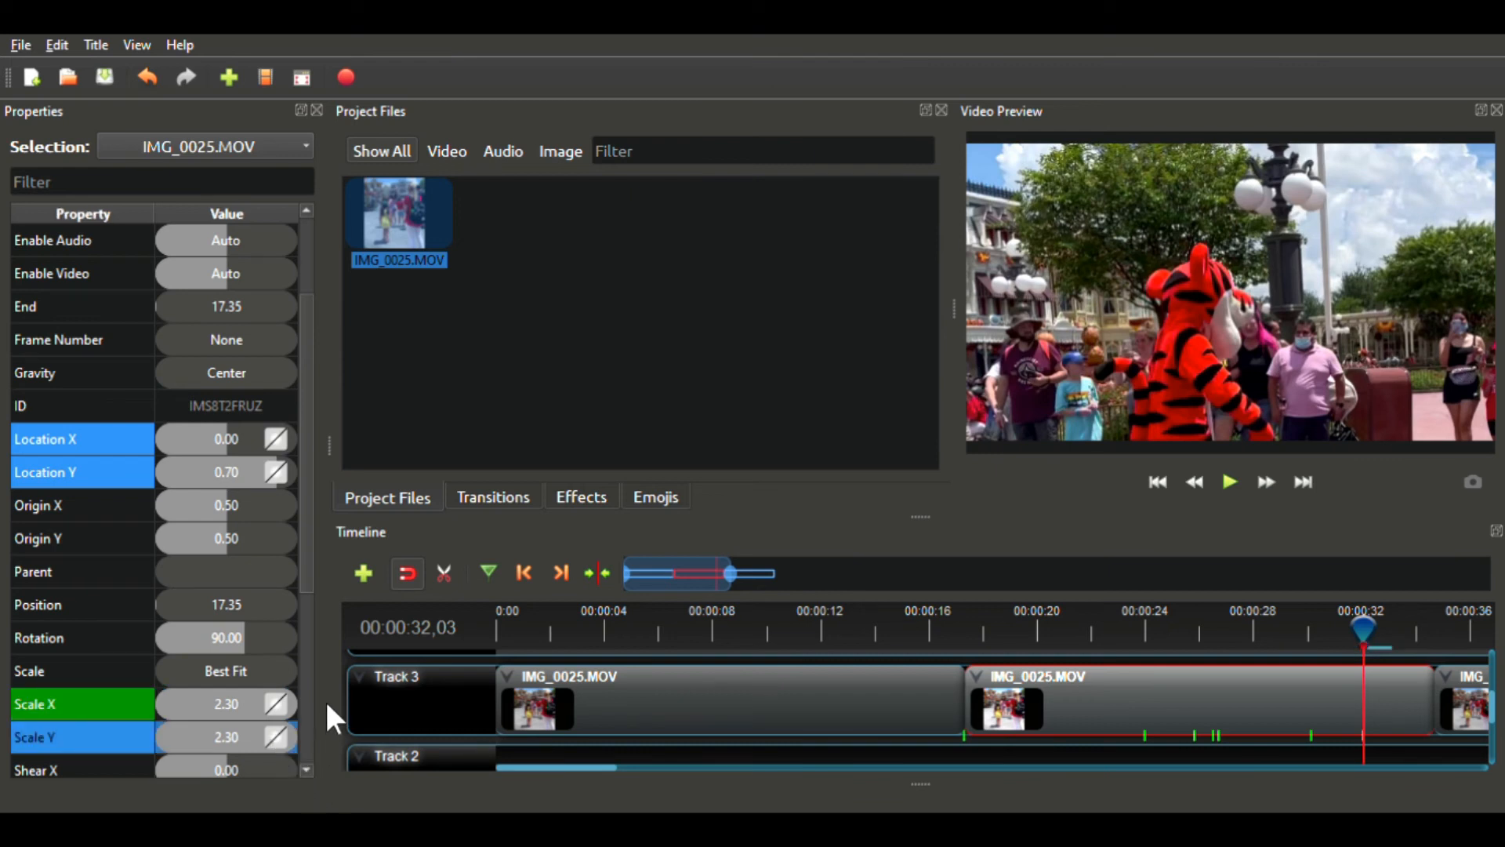
left_click(280, 436)
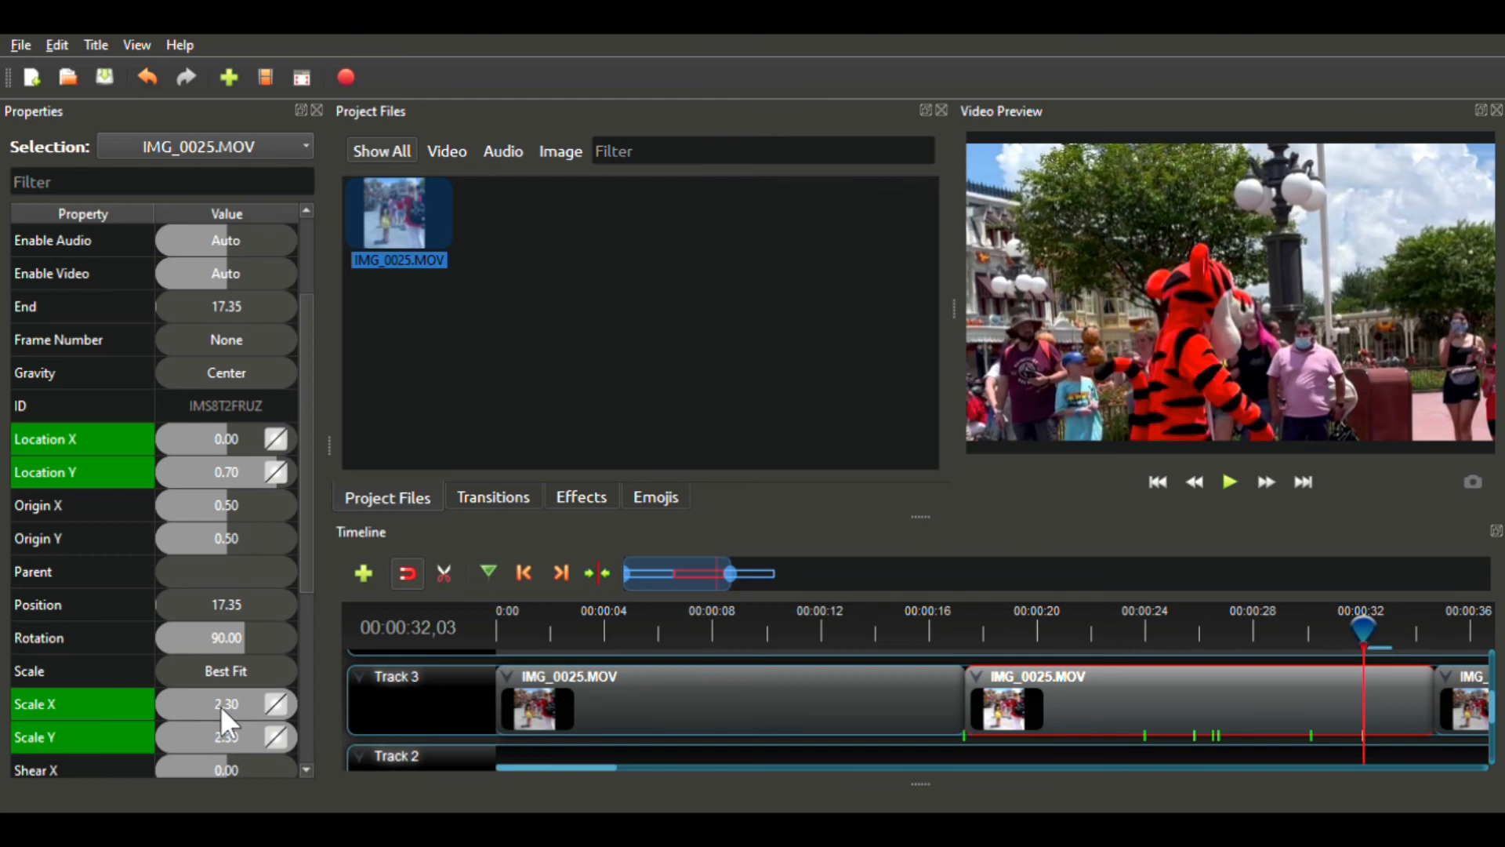
type("5")
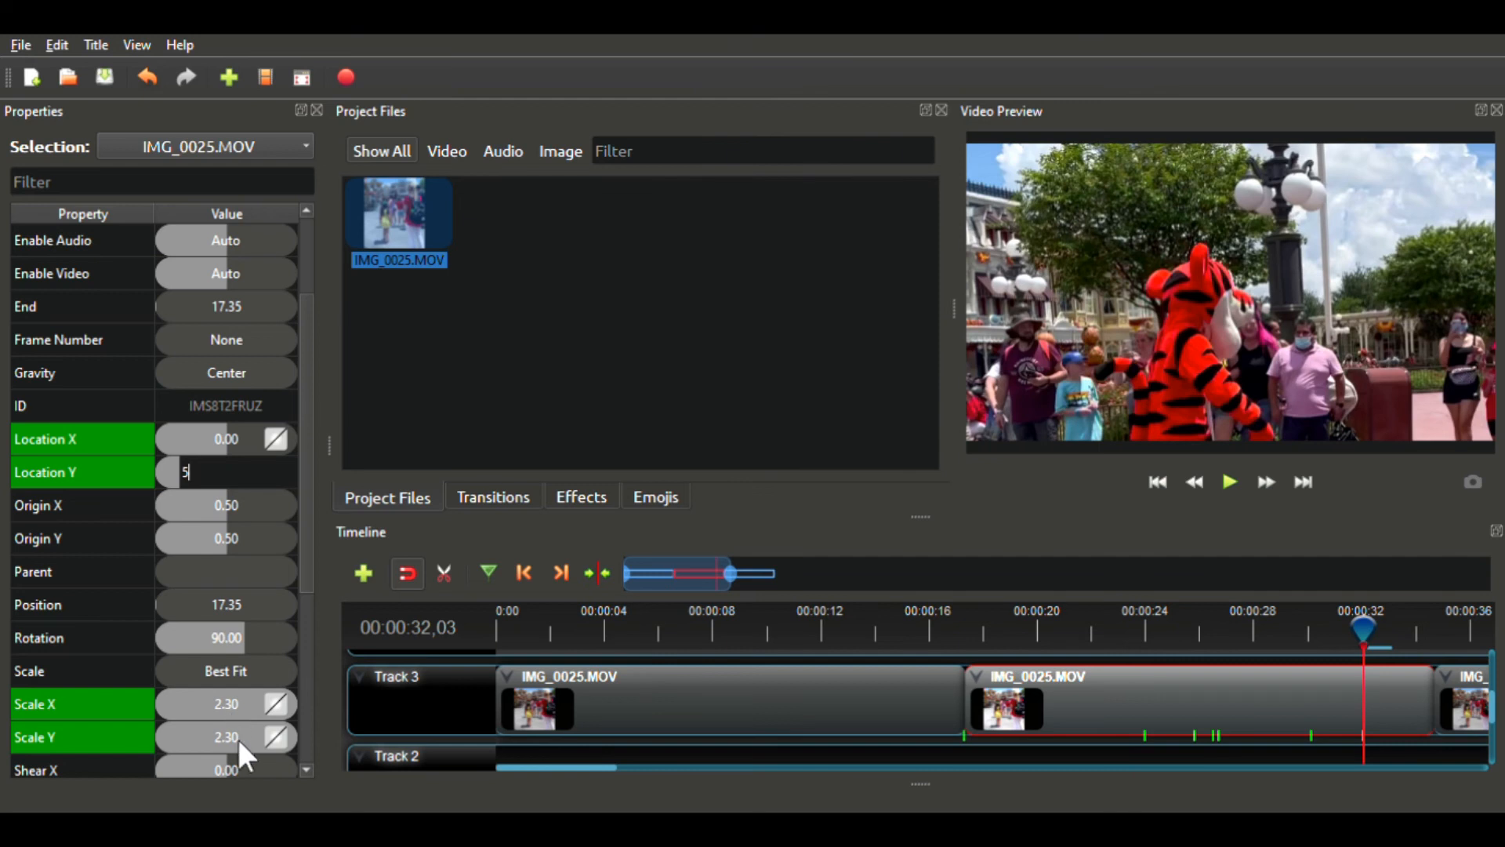
left_click(196, 705)
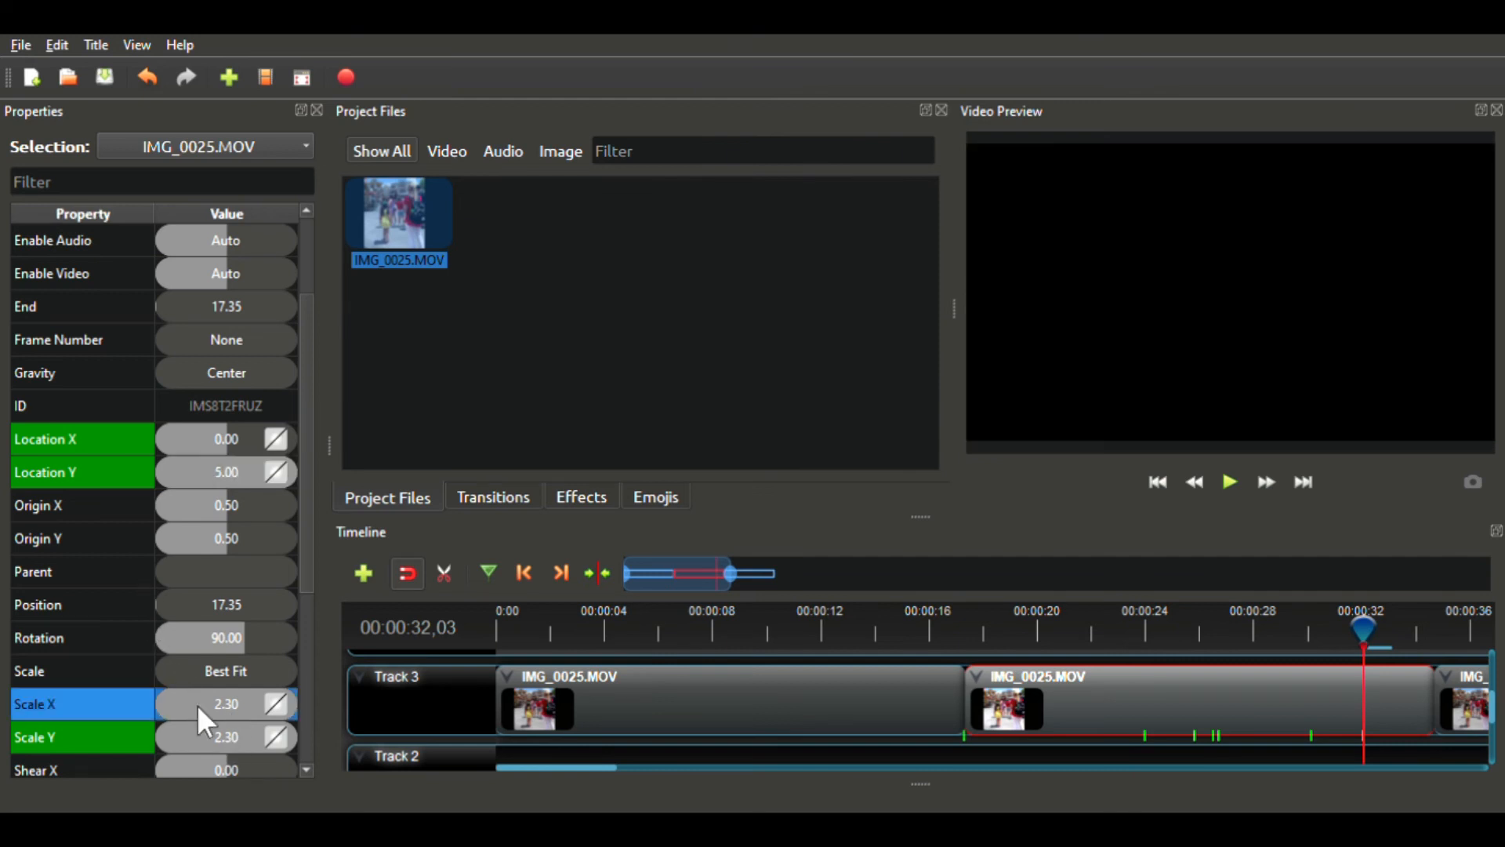
left_click(245, 487)
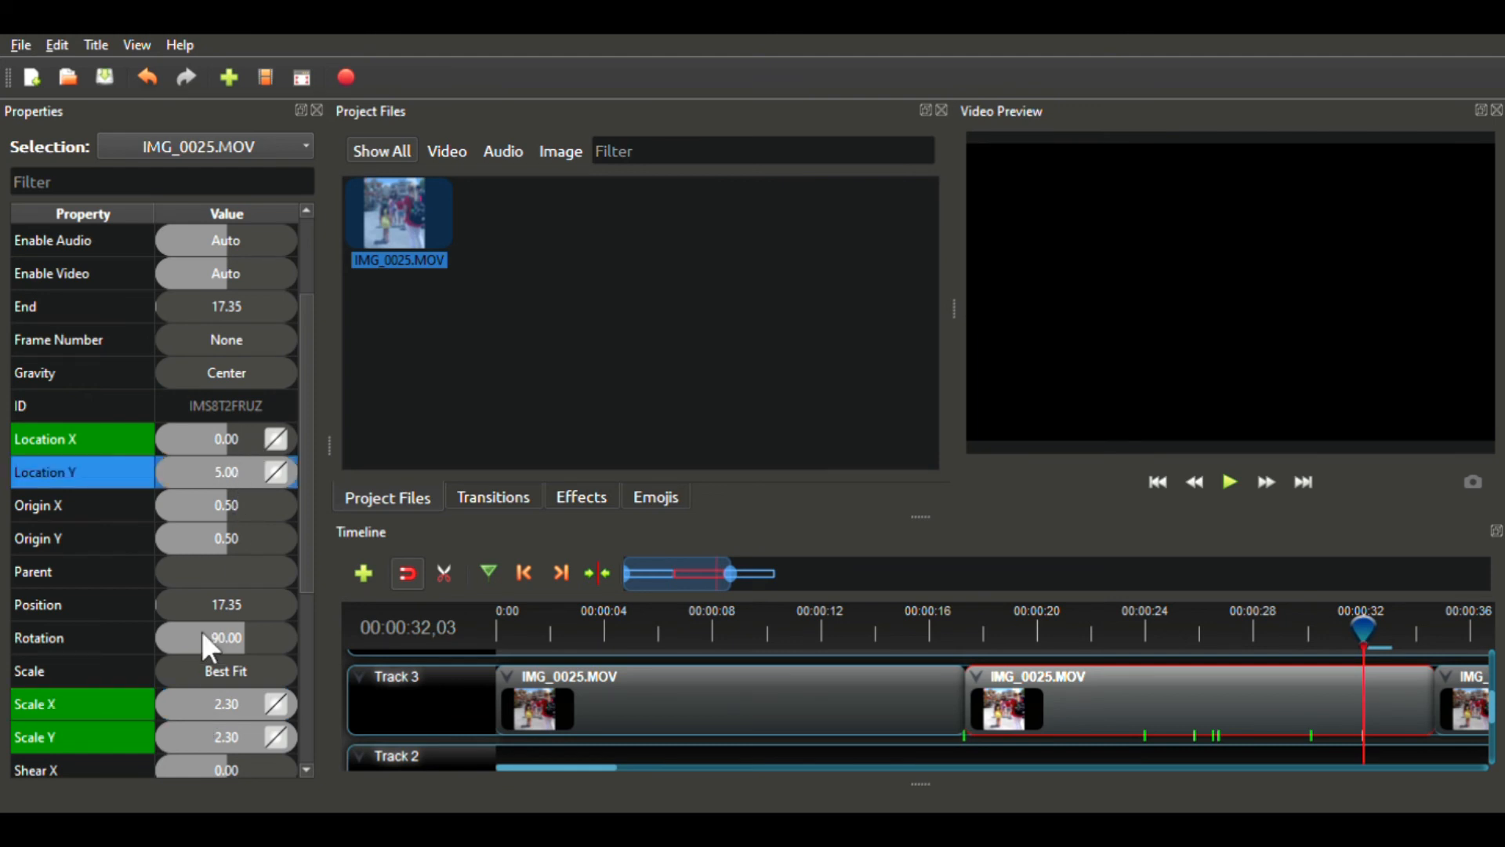
- Zoom in on the clip by setting both Scale X and Scale Y to 5 at 00:00:32,03
left_click(233, 715)
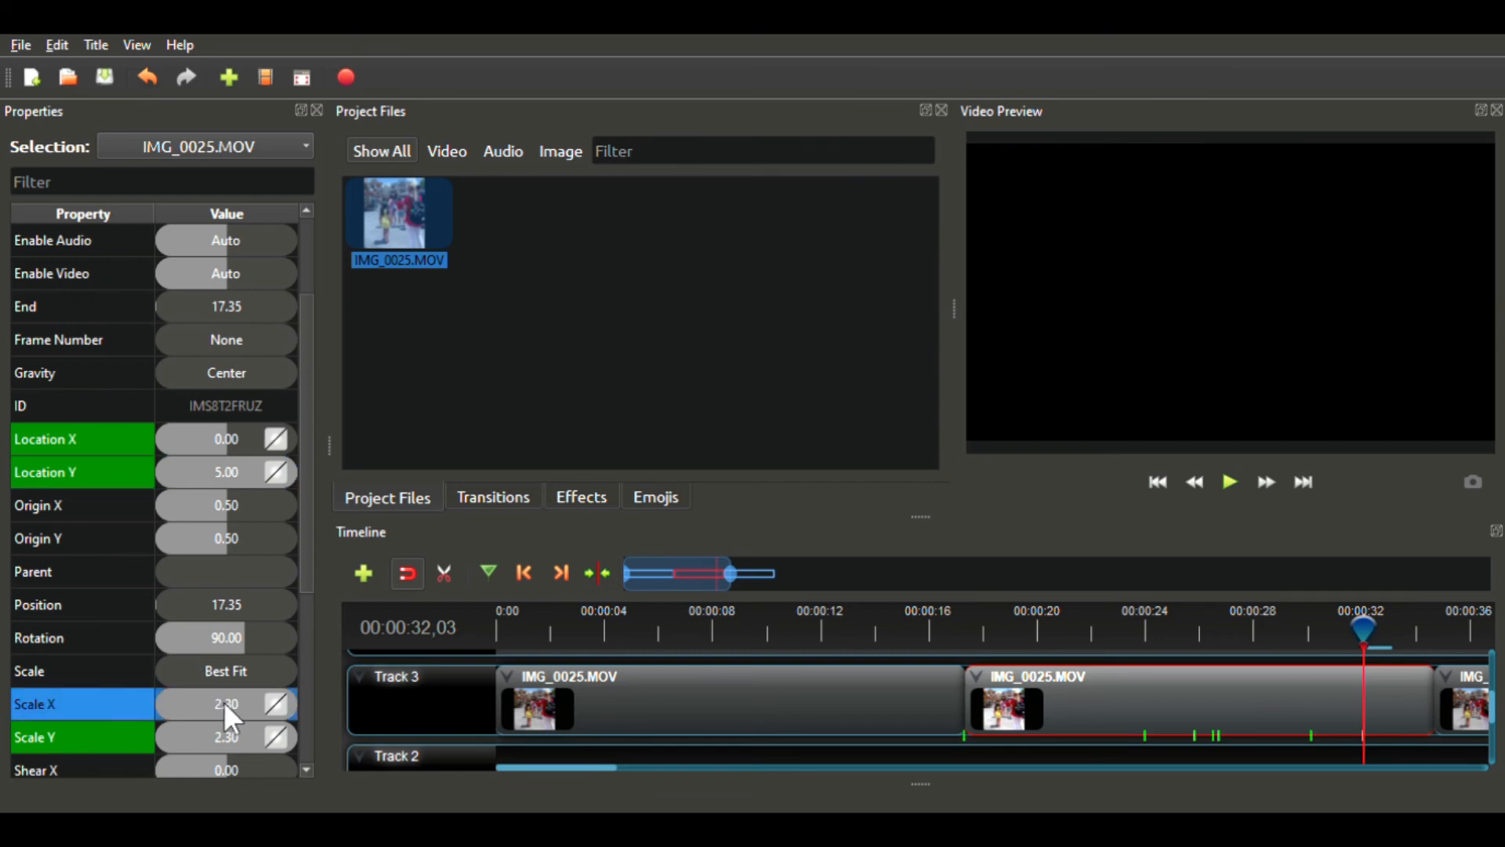
double_click(223, 703)
type("5")
key("Return")
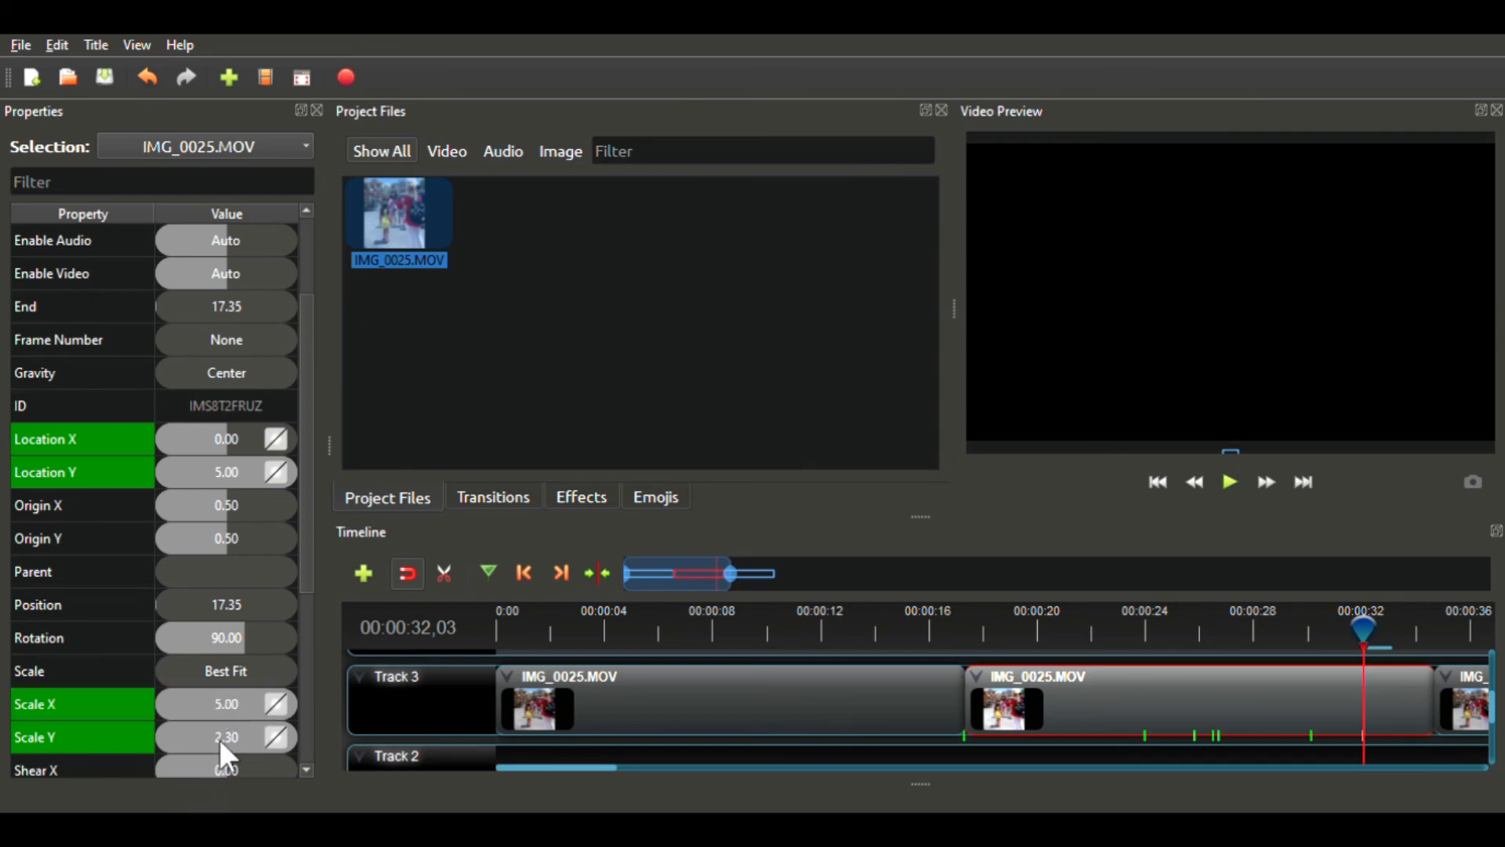
left_click(220, 740)
double_click(221, 740)
type("5")
key("Return")
- Reposition the zoomed clip at 00:00:32,03 with Location Y 1 and Location X -0.95
left_click(223, 472)
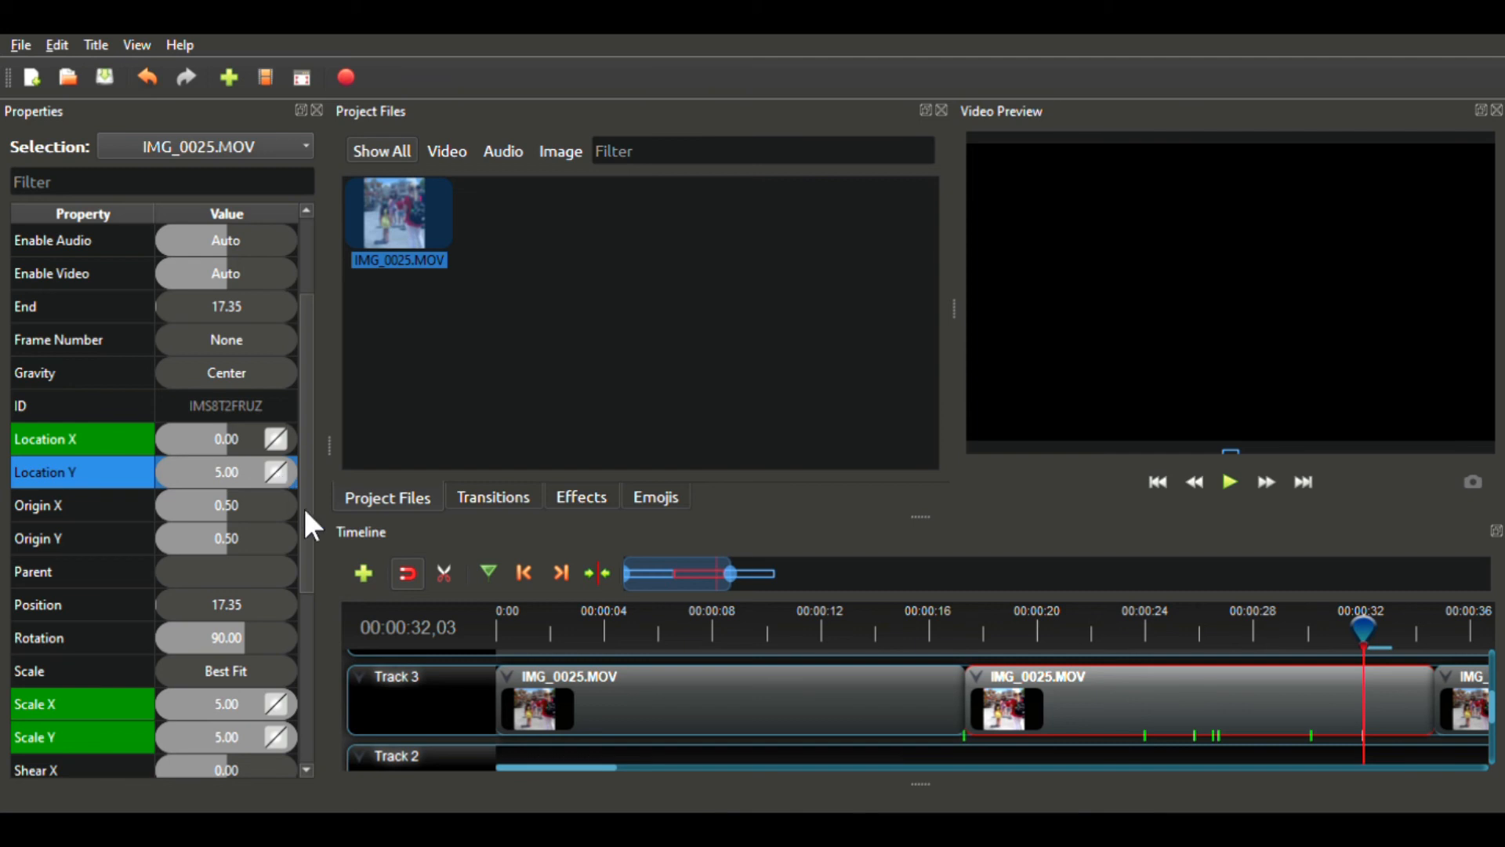
double_click(240, 475)
type("1")
key("Return")
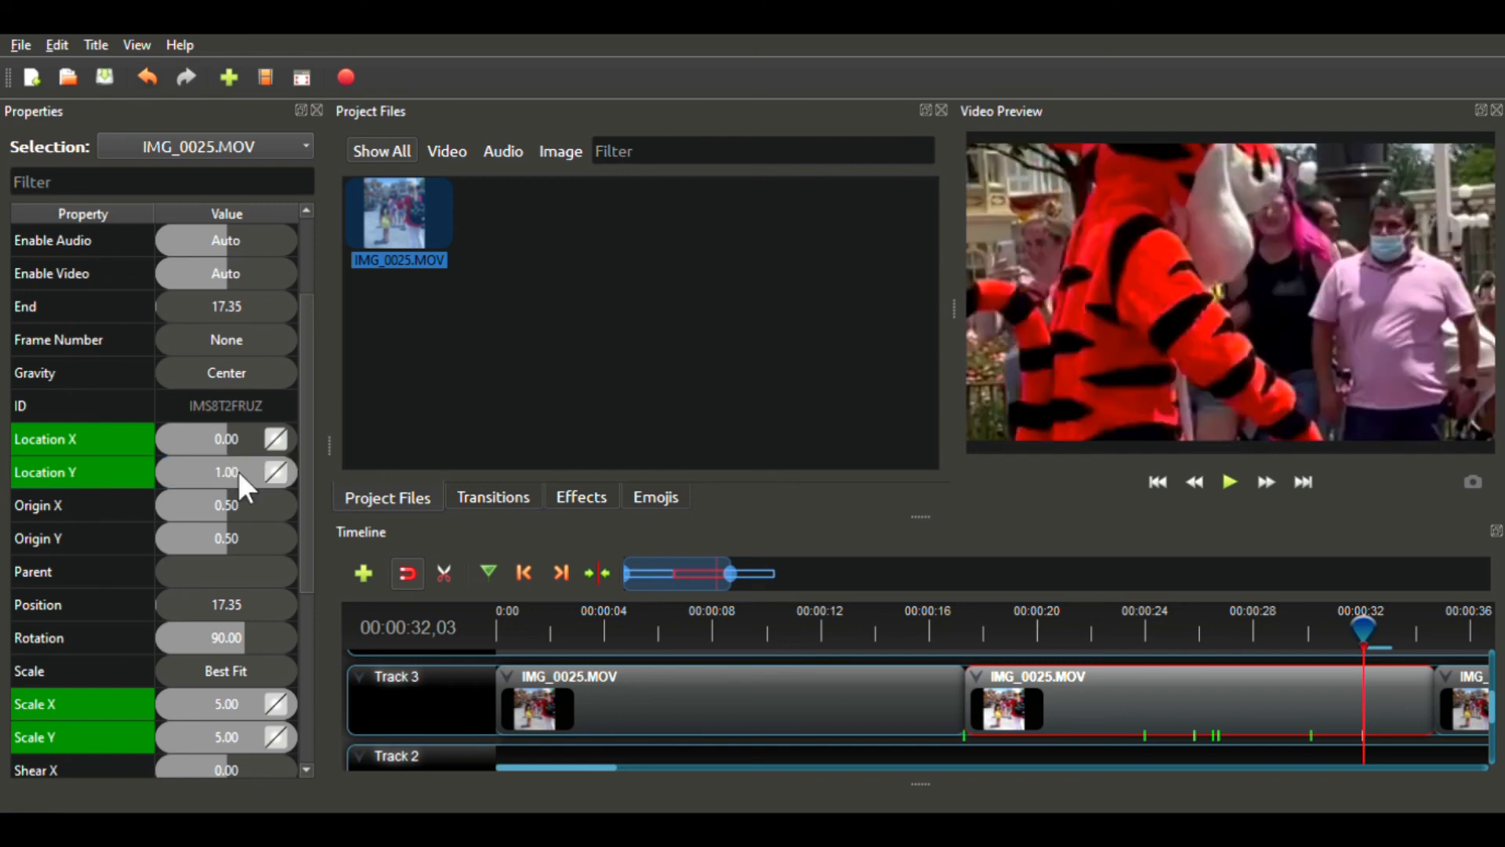
left_click(209, 438)
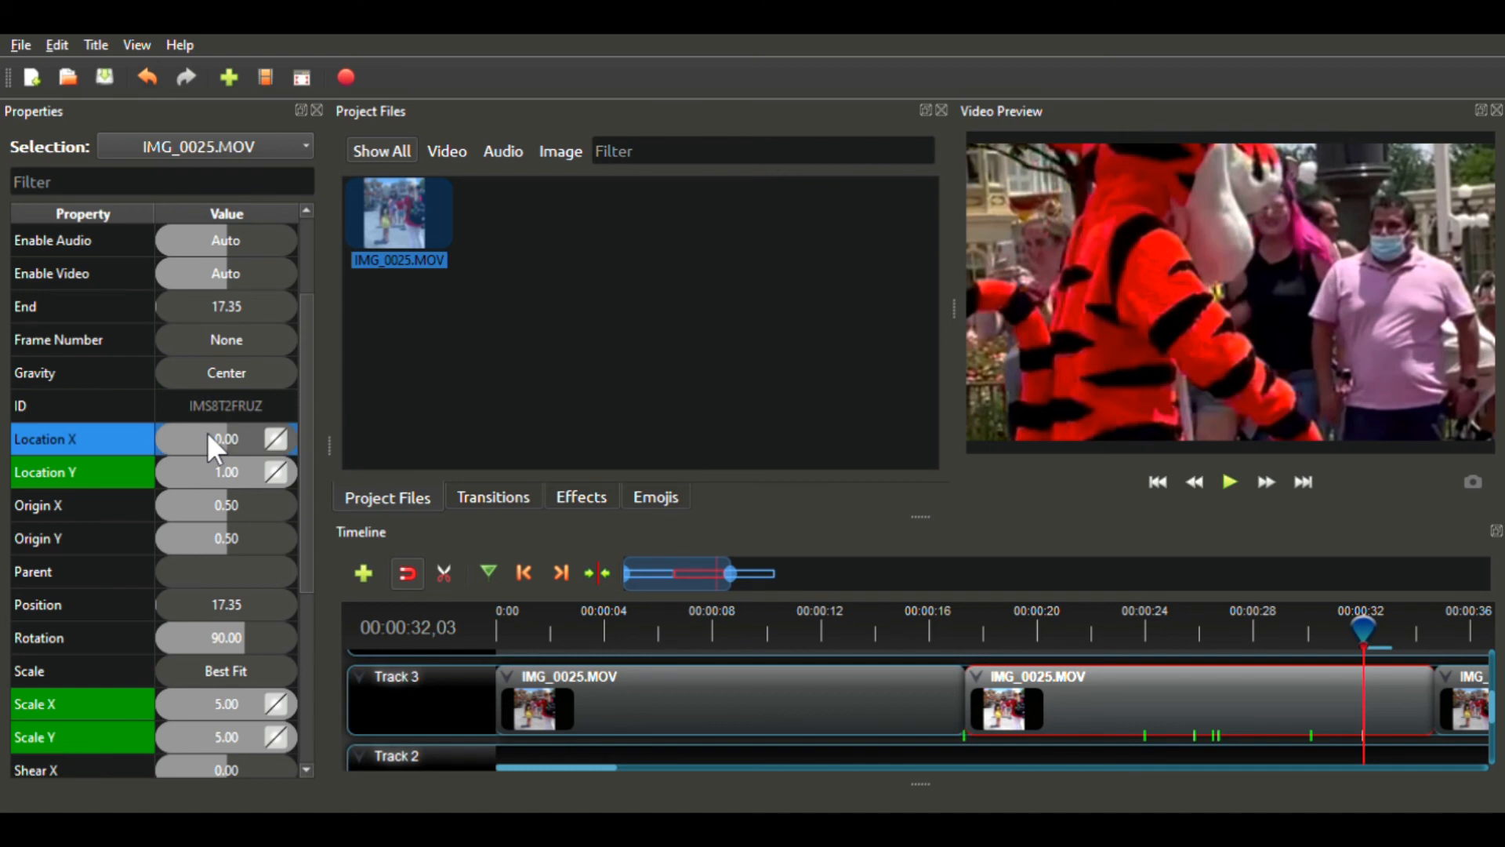
double_click(208, 437)
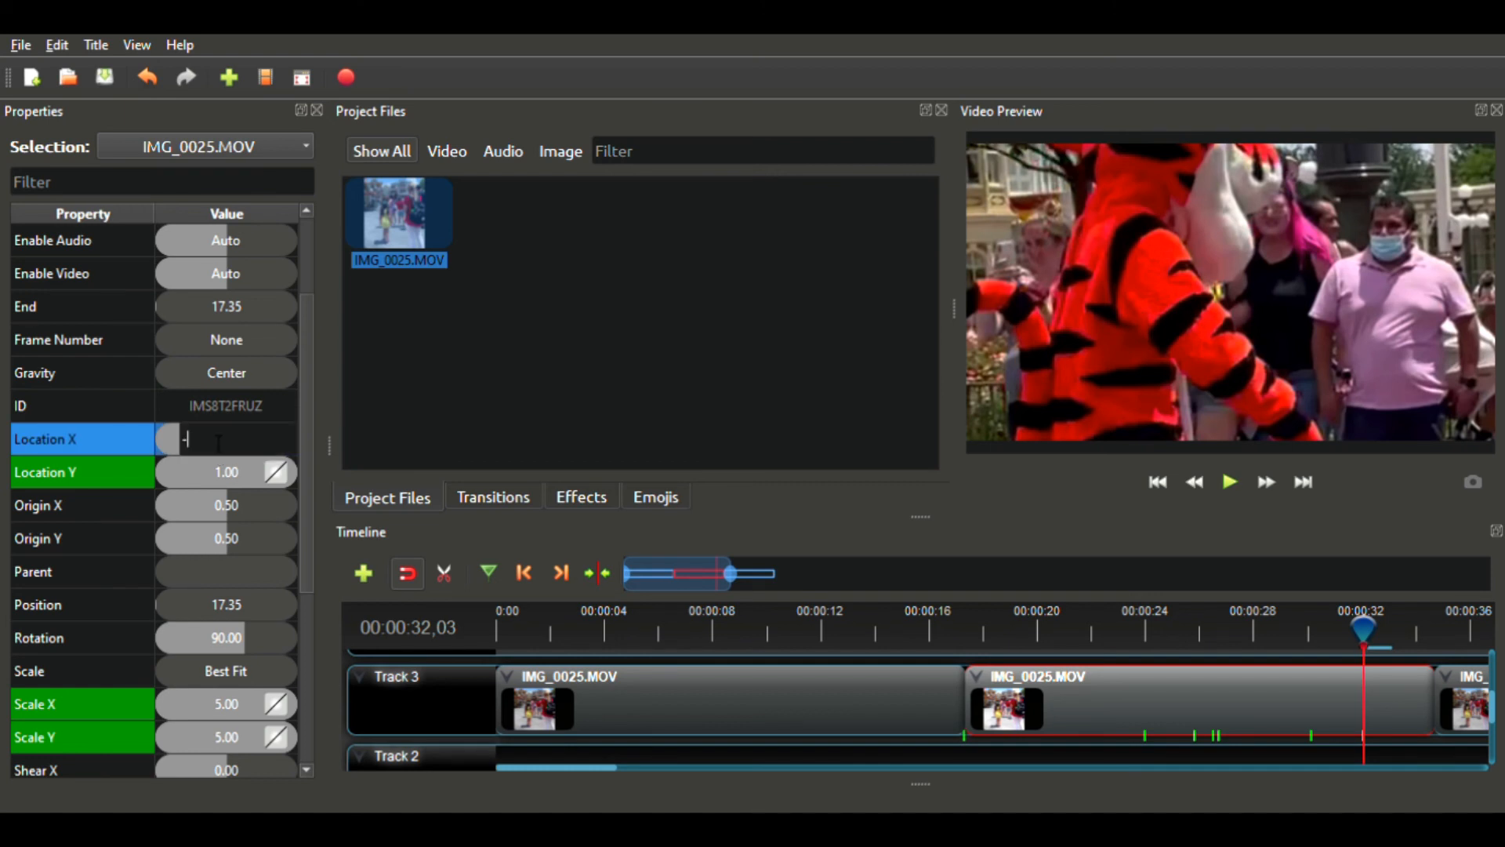
type("-.95")
key("Return")
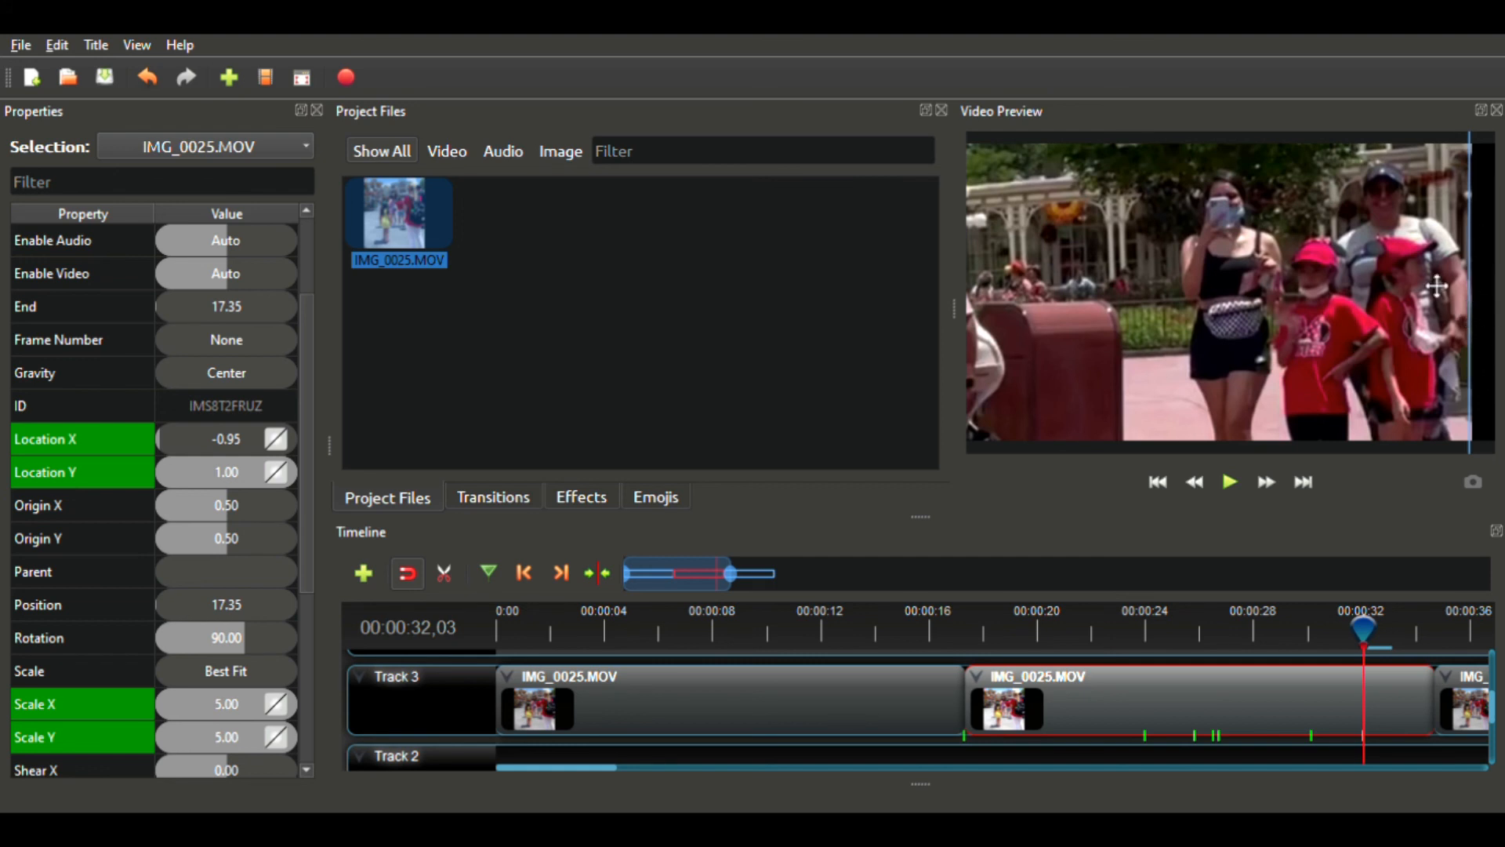
- Adjust the clip's Location X to -0.90 at 00:00:32,03 so the picture covers the frame's edge
double_click(246, 444)
left_click(263, 455)
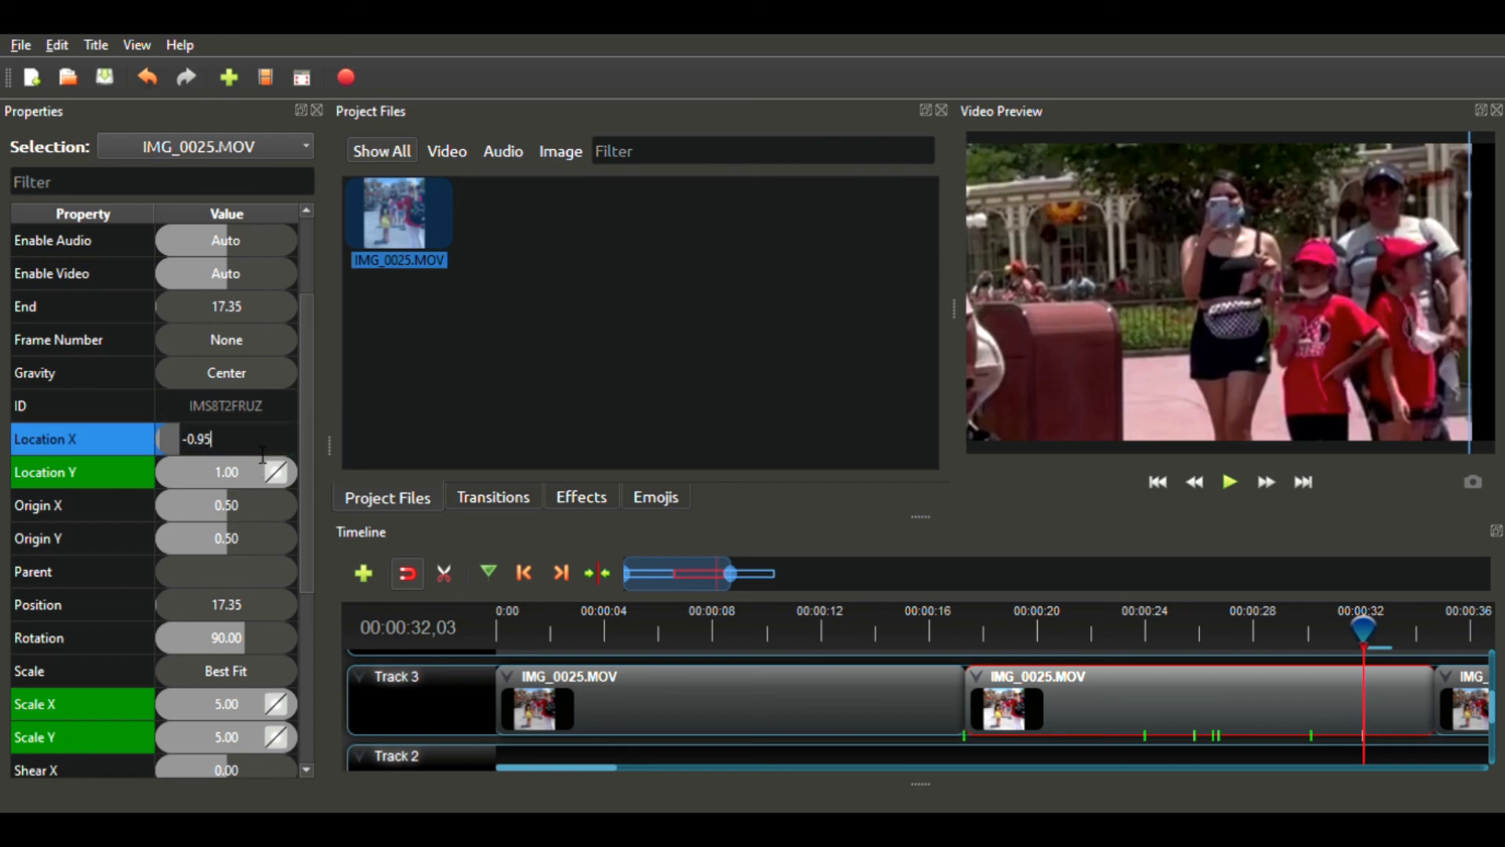
key("BackSpace")
type("0")
key("Return")
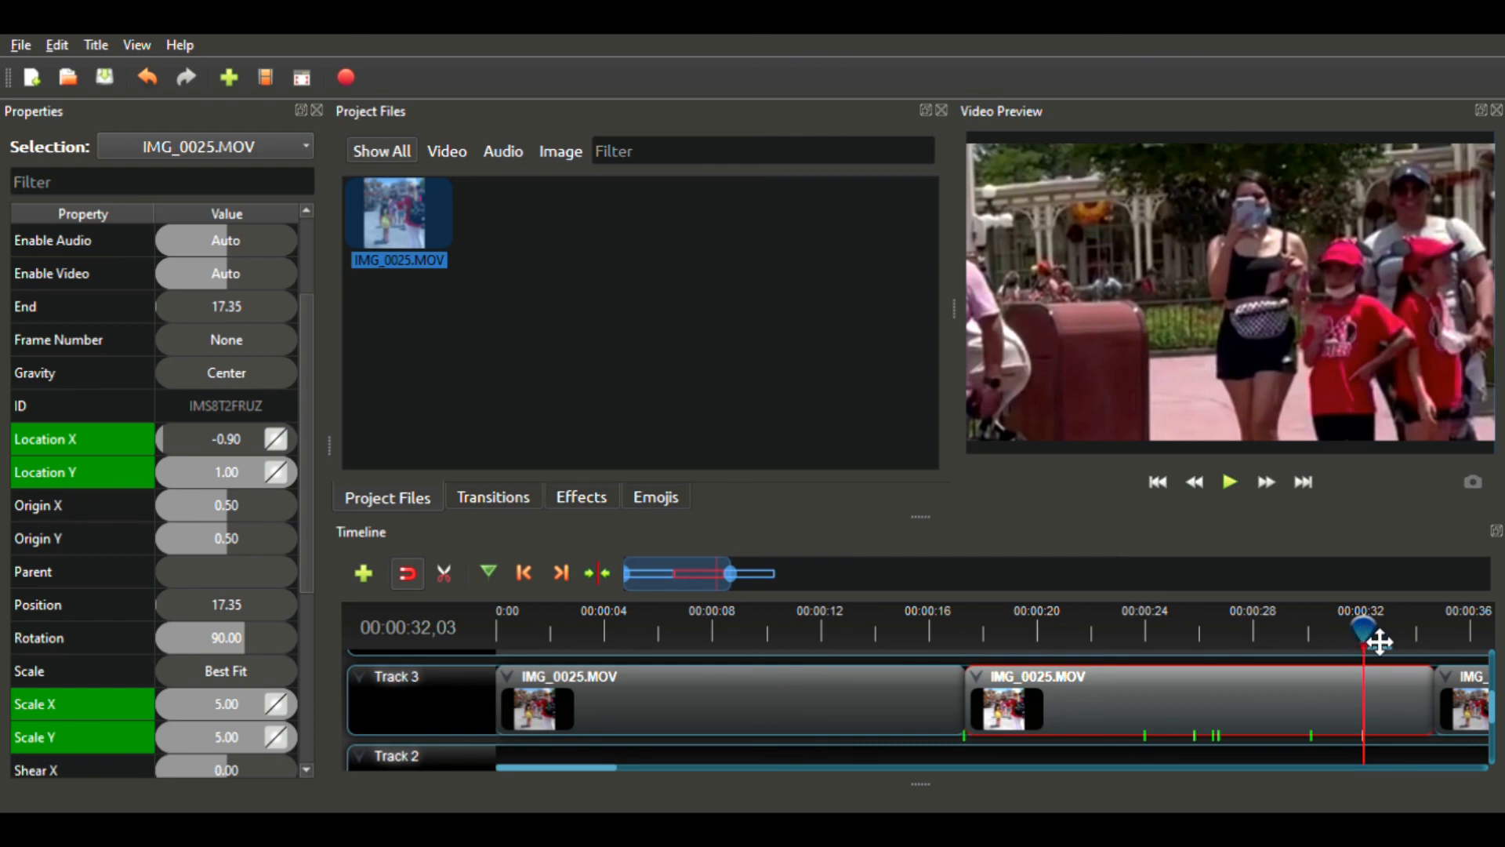
- Move the playhead back to 00:00:13,18, ahead of the keyframed clip, to review the zooms
left_click_drag(1380, 642, 863, 651)
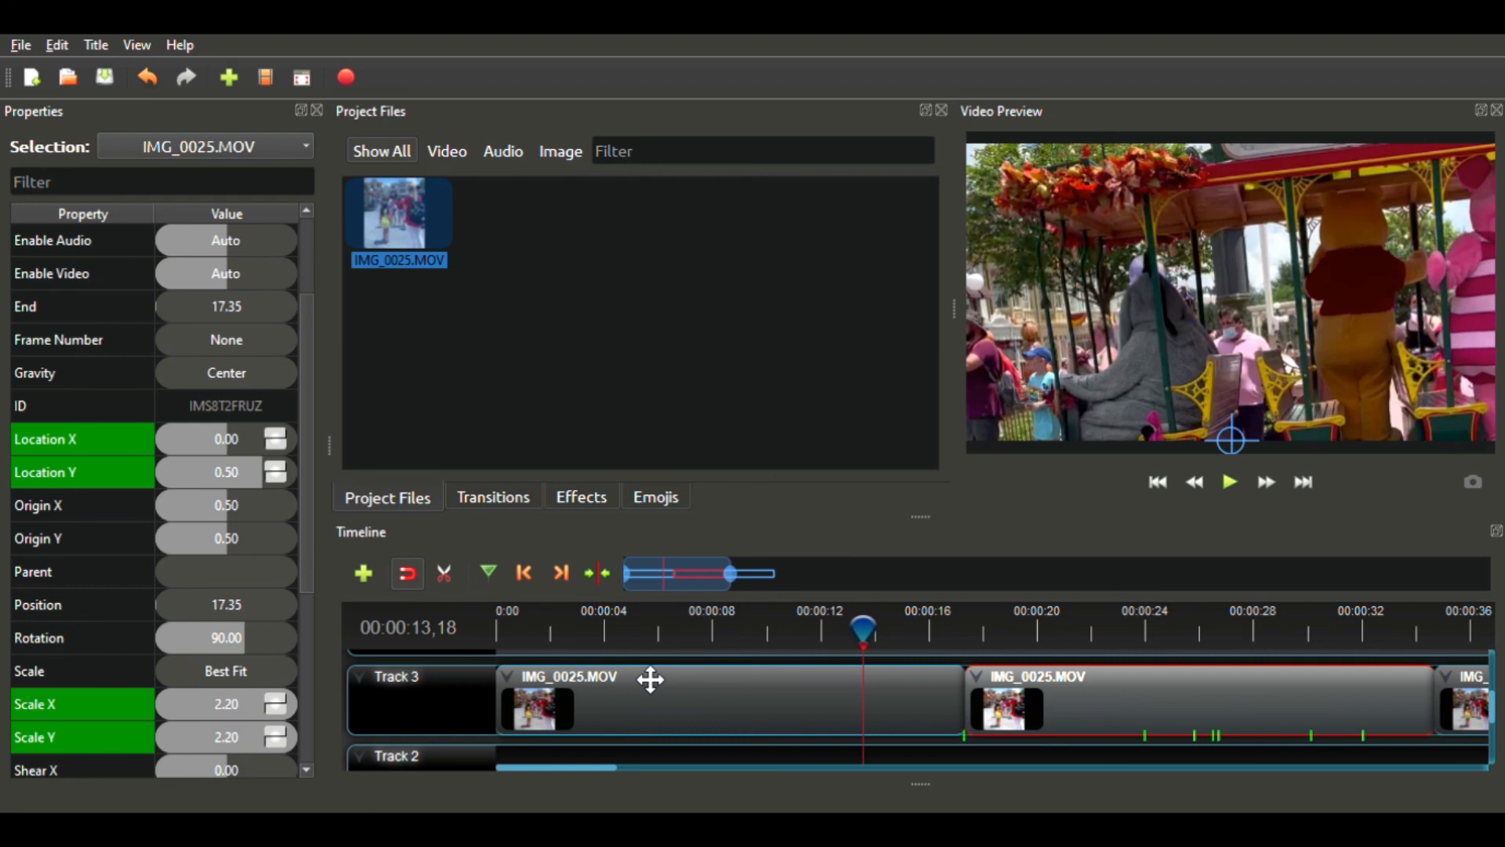